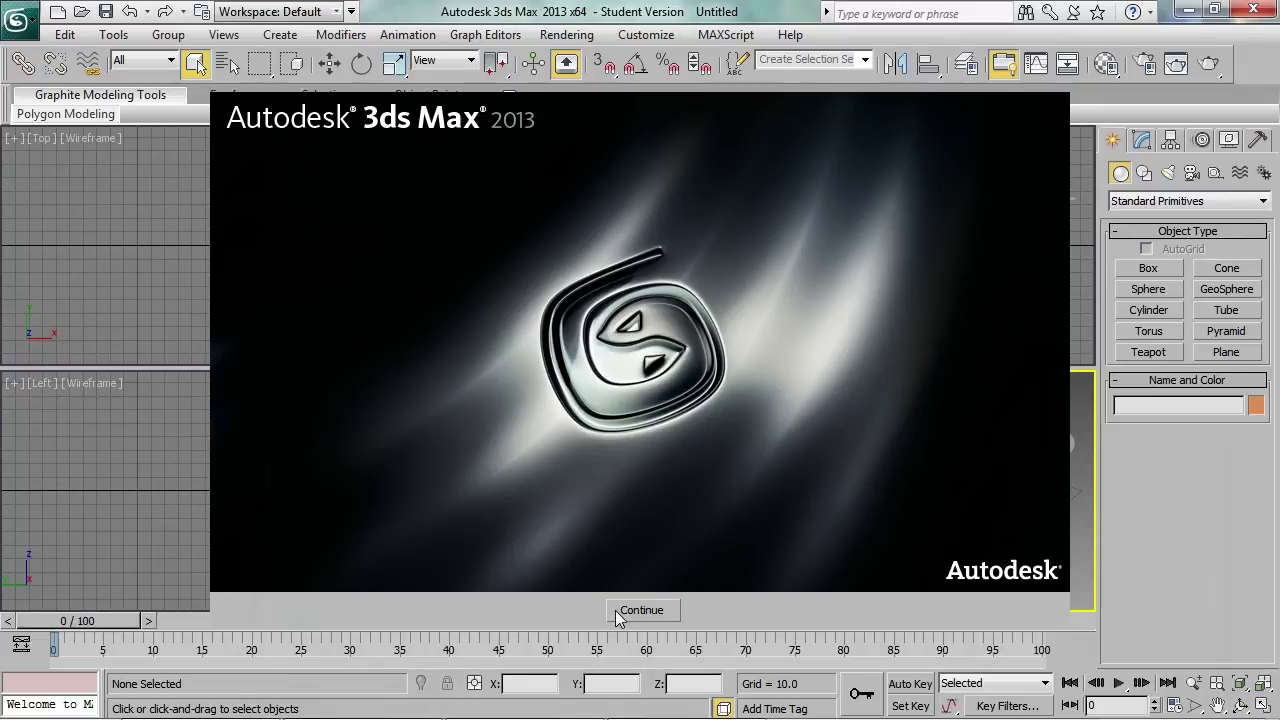
# - Dismiss the splash screen, maximize the Perspective viewport and create a teapot on the grid
pyautogui.click(641, 610)
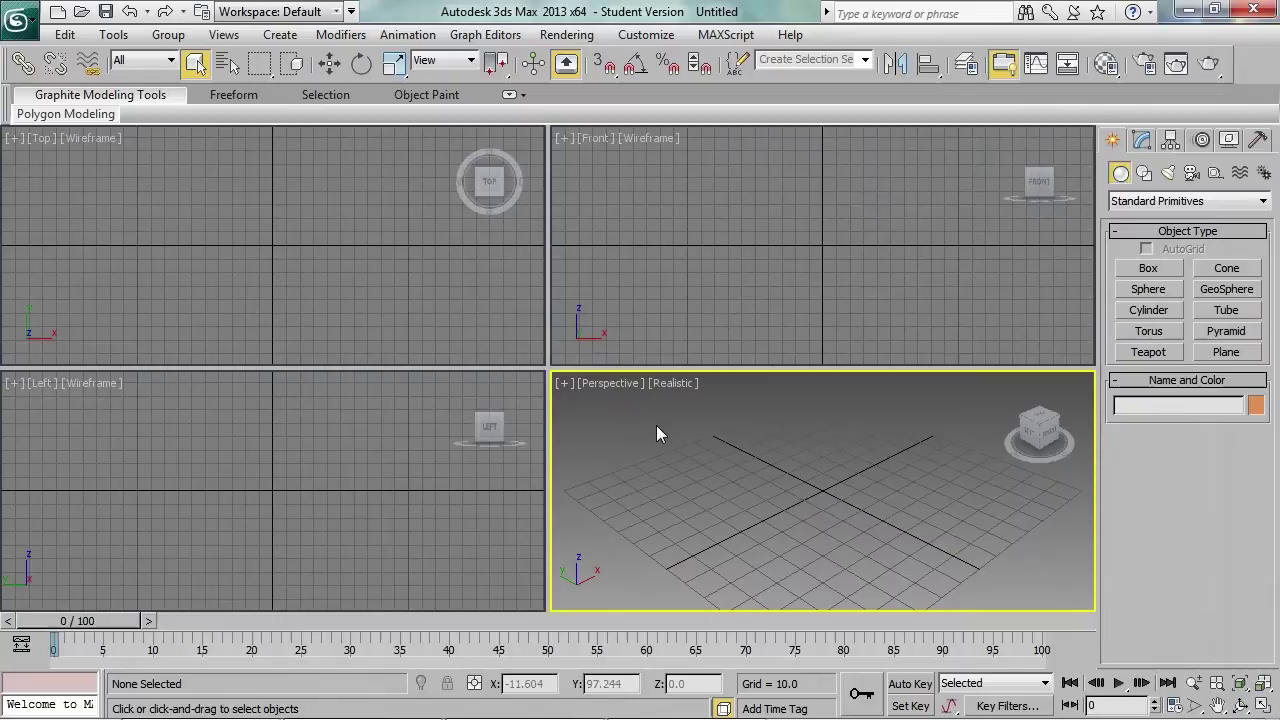
pyautogui.hotkey('alt', 'w')
pyautogui.keyDown('alt'); pyautogui.moveTo(565, 438); pyautogui.dragTo(640, 384, button='middle'); pyautogui.keyUp('alt')
pyautogui.click(1220, 351)
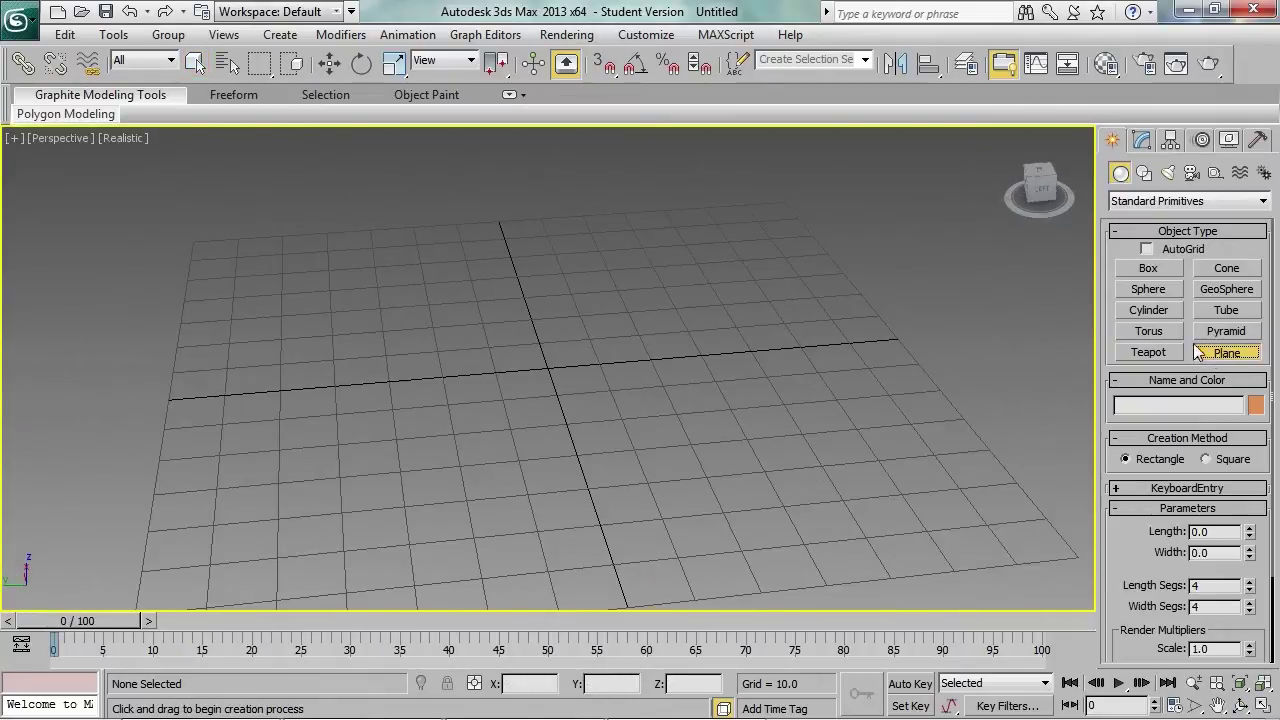
pyautogui.moveTo(273, 525); pyautogui.dragTo(302, 503, button='middle')
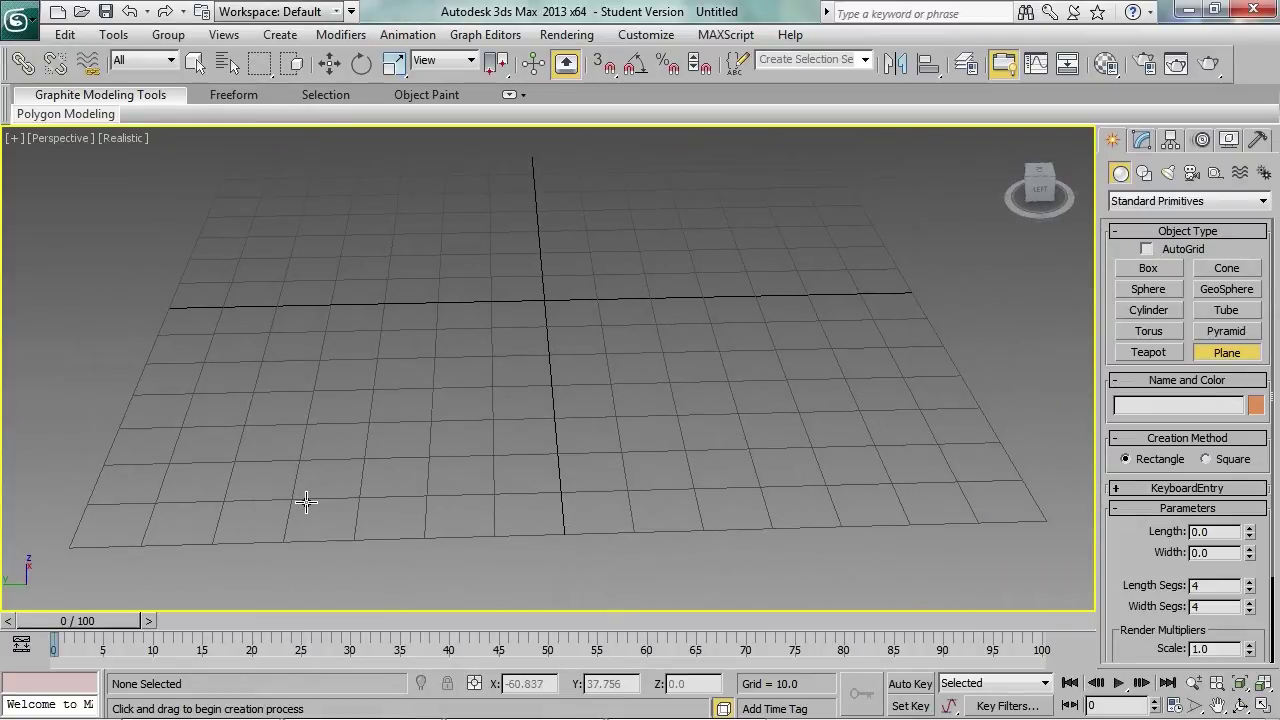
pyautogui.click(1147, 351)
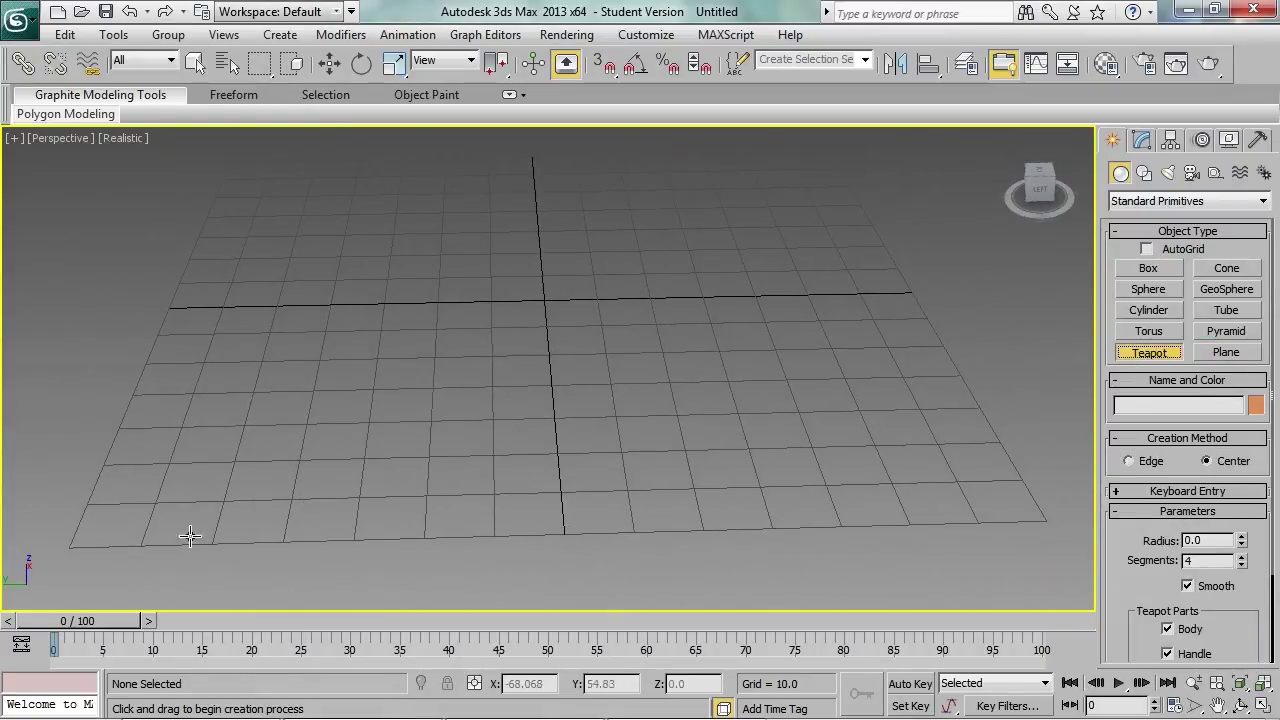
pyautogui.click(204, 392)
pyautogui.moveTo(219, 411)
pyautogui.mouseDown()
pyautogui.moveTo(247, 437)
pyautogui.moveTo(226, 414)
pyautogui.mouseUp()
# - Move the teapot on the grid to about X -57, Y -5 and Z 0, and deselect it
pyautogui.keyDown('alt'); pyautogui.moveTo(230, 415); pyautogui.dragTo(455, 262, button='middle'); pyautogui.keyUp('alt')
pyautogui.press('w')
pyautogui.moveTo(462, 270); pyautogui.dragTo(465, 236)
pyautogui.keyDown('alt'); pyautogui.moveTo(465, 236); pyautogui.dragTo(600, 260, button='middle'); pyautogui.keyUp('alt')
pyautogui.moveTo(470, 272); pyautogui.dragTo(376, 459)
pyautogui.press('z')
pyautogui.scroll(-5, 376, 459)
pyautogui.keyDown('alt'); pyautogui.moveTo(376, 459); pyautogui.dragTo(430, 440, button='middle'); pyautogui.keyUp('alt')
pyautogui.moveTo(747, 463); pyautogui.dragTo(530, 399, button='middle')
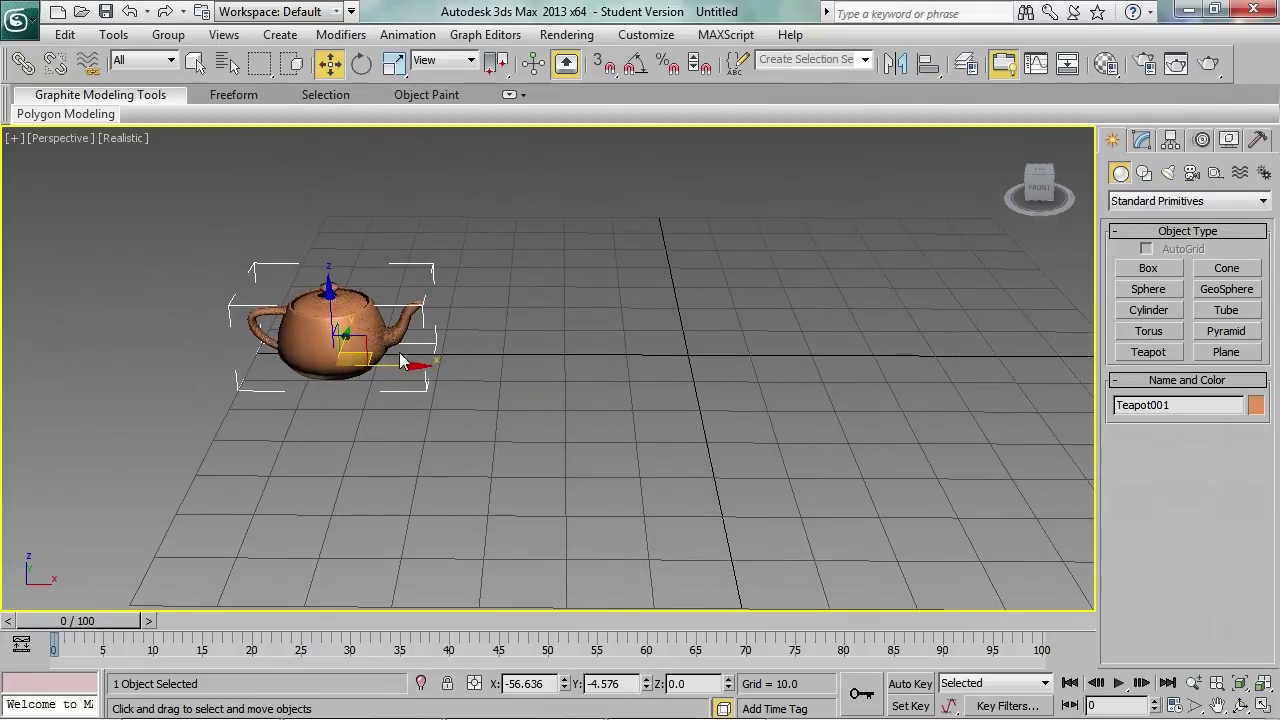
pyautogui.click(436, 322)
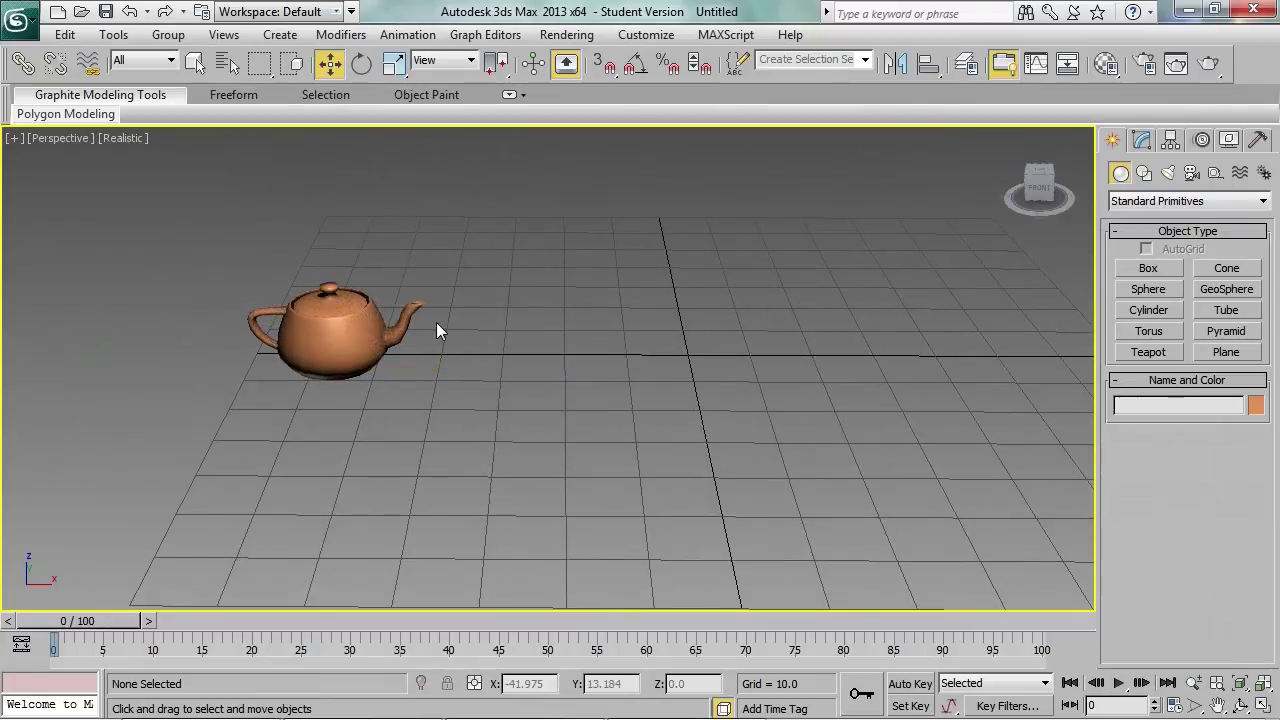
# - Open the Dope Sheet, inspect the Global Tracks and the track filters, and close it without changes
pyautogui.click(500, 36)
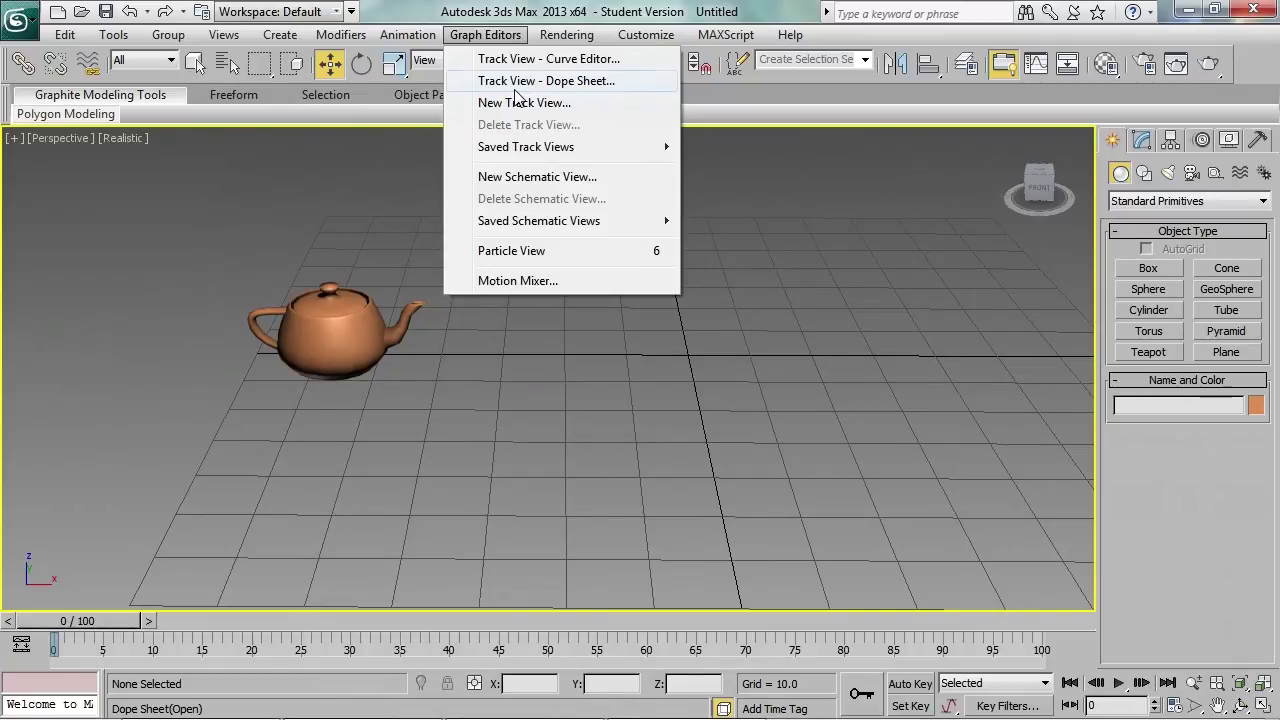
pyautogui.click(517, 86)
pyautogui.moveTo(523, 356); pyautogui.dragTo(499, 525)
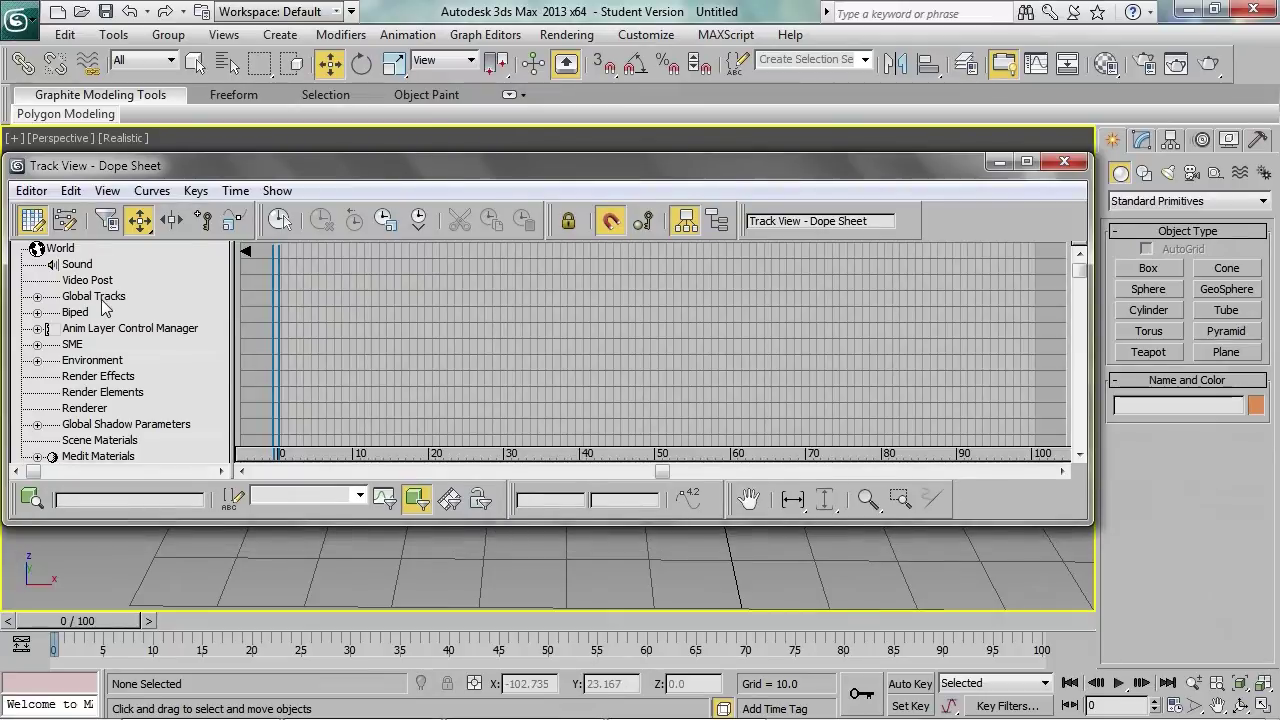
pyautogui.click(37, 297)
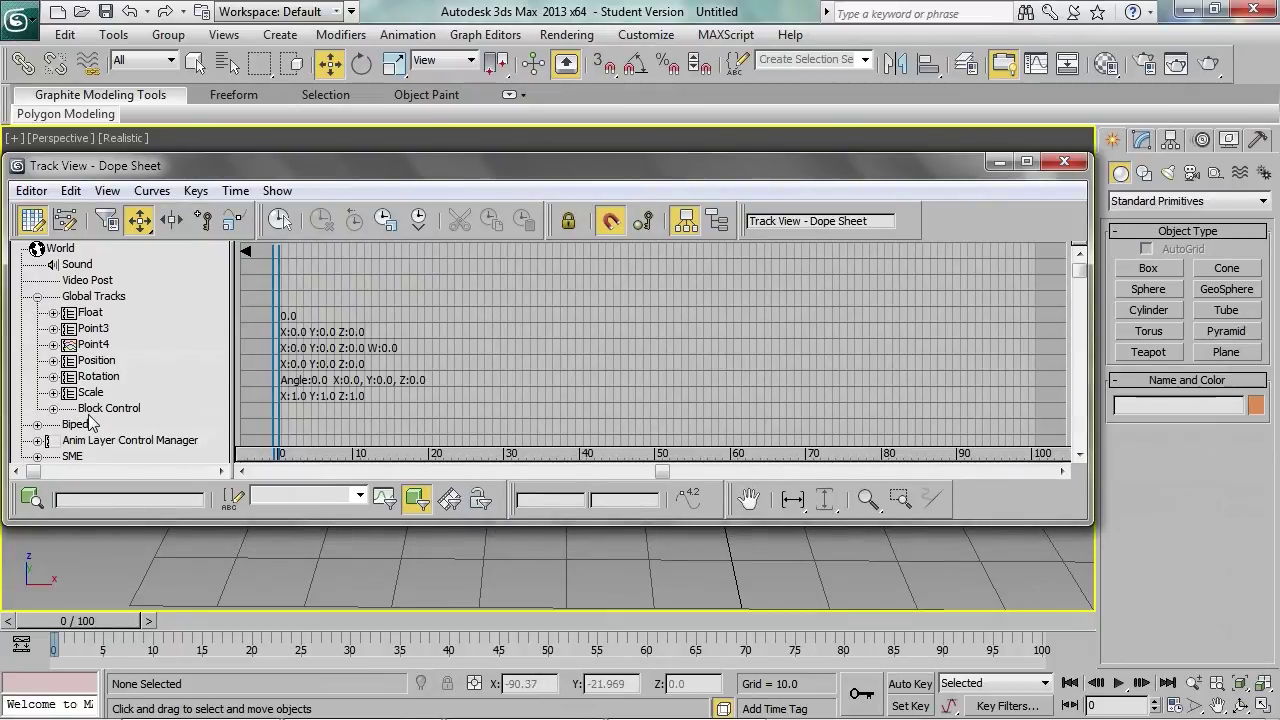
pyautogui.click(107, 220)
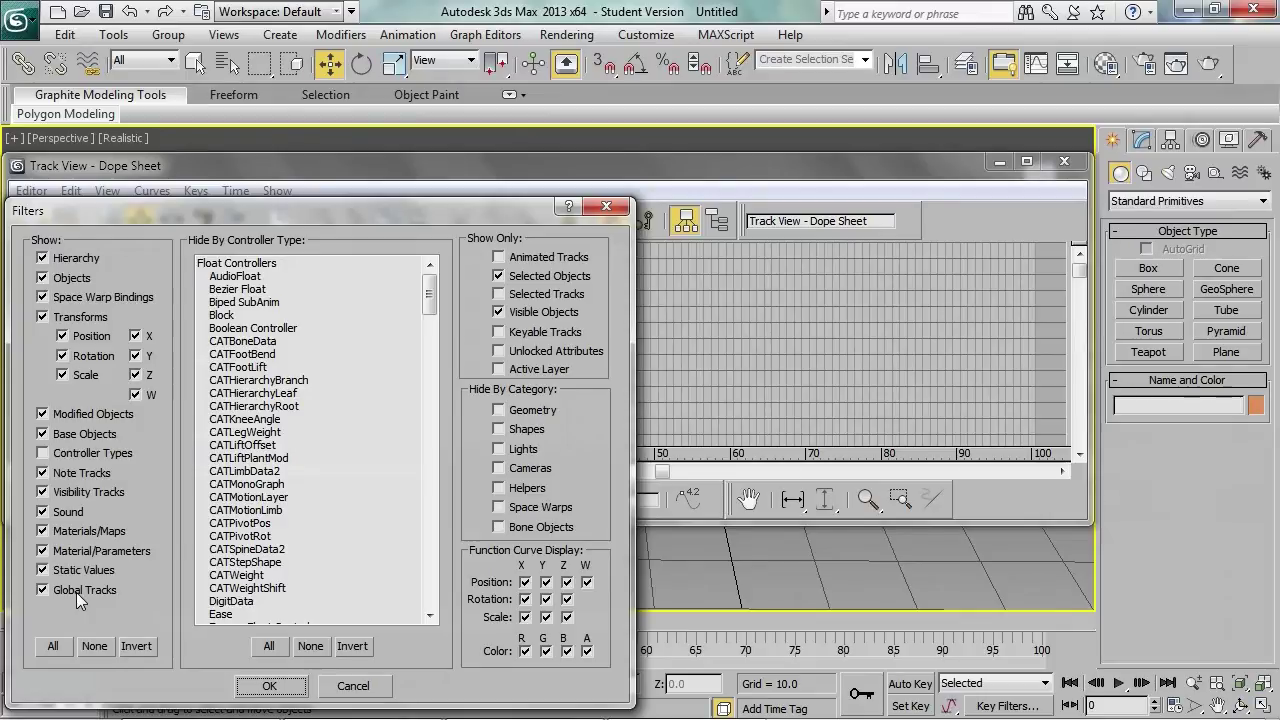
pyautogui.click(352, 688)
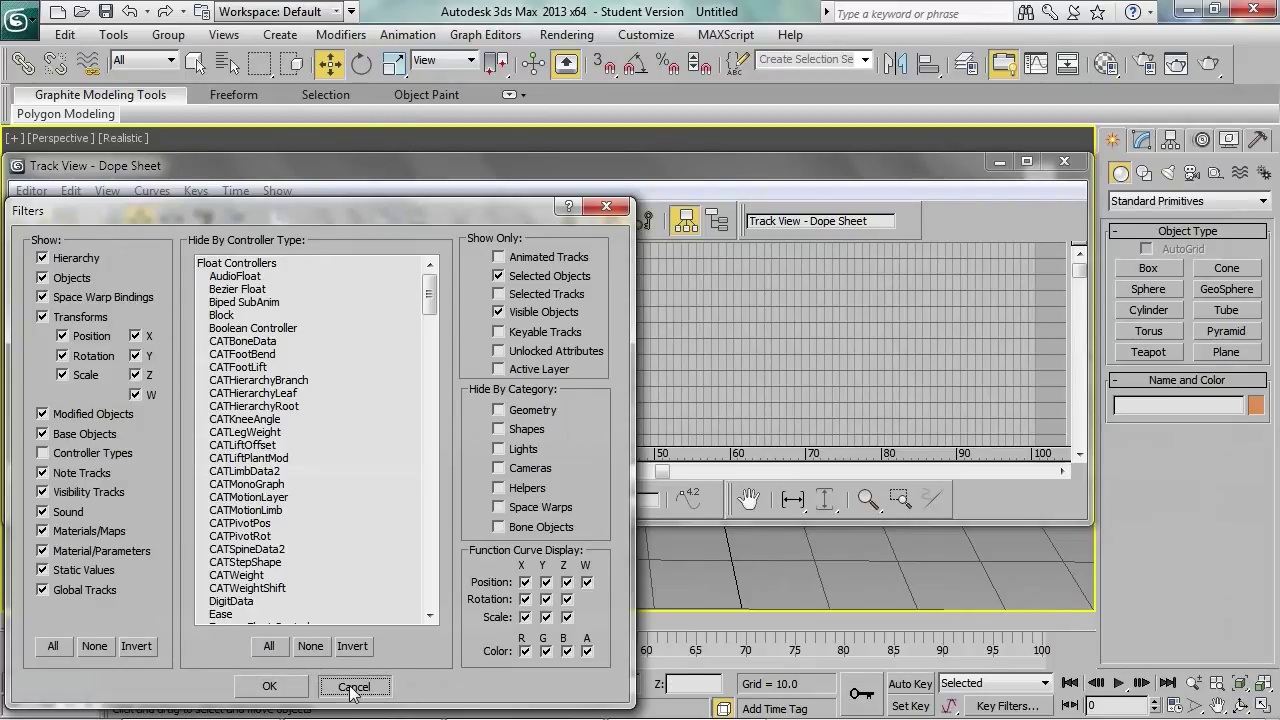
pyautogui.click(1063, 162)
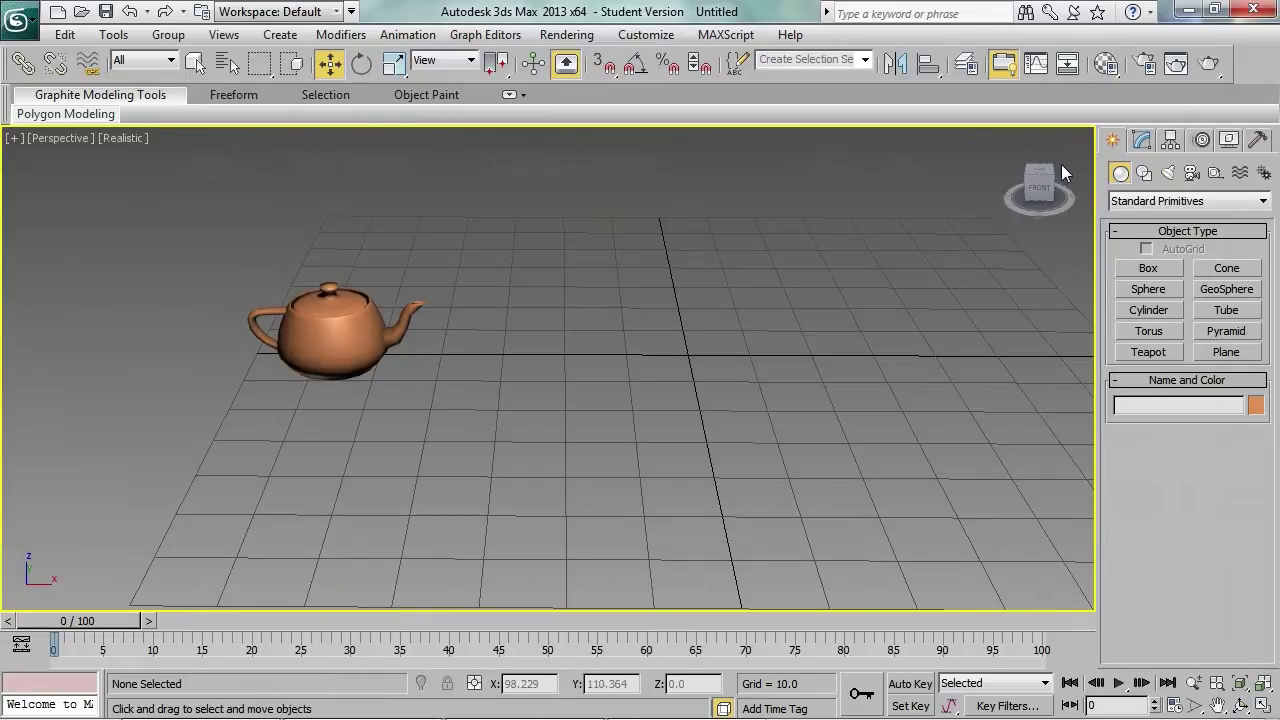
# - With Auto Key on, key the teapot at frame 7, moved forward to about X -41 and raised to about Z 16
pyautogui.click(377, 347)
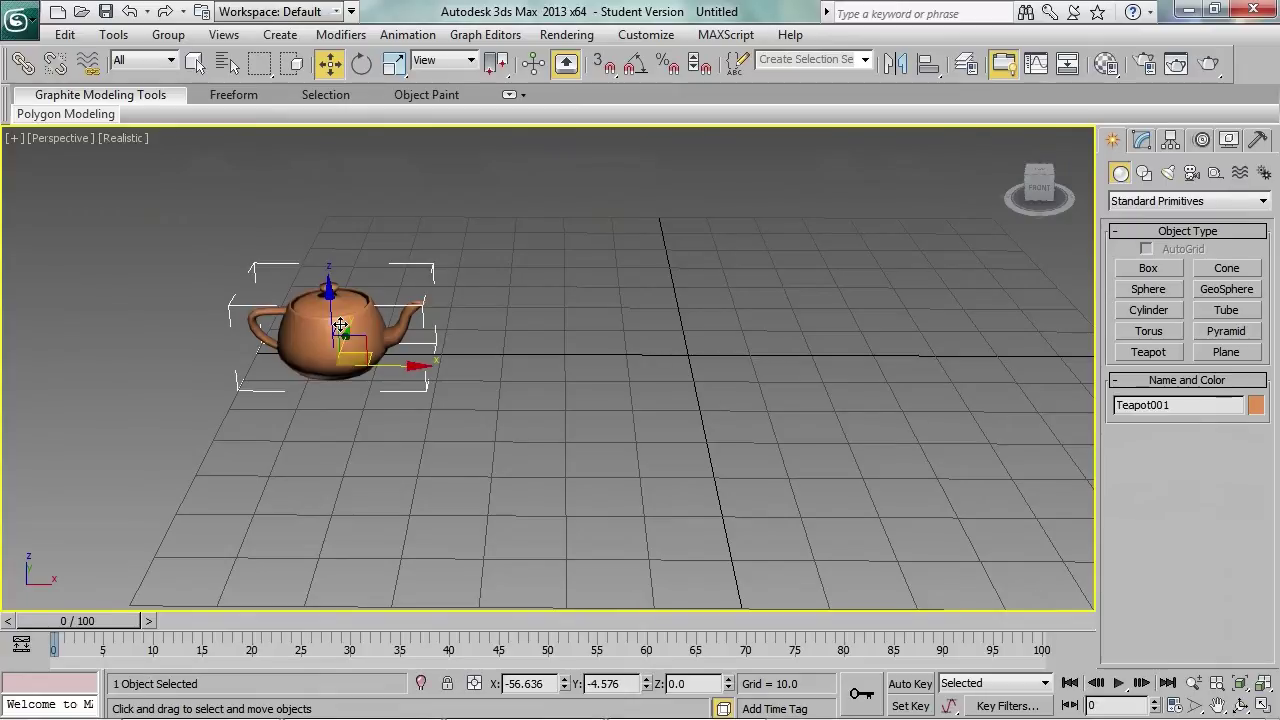
pyautogui.click(909, 684)
pyautogui.moveTo(85, 622); pyautogui.dragTo(147, 627)
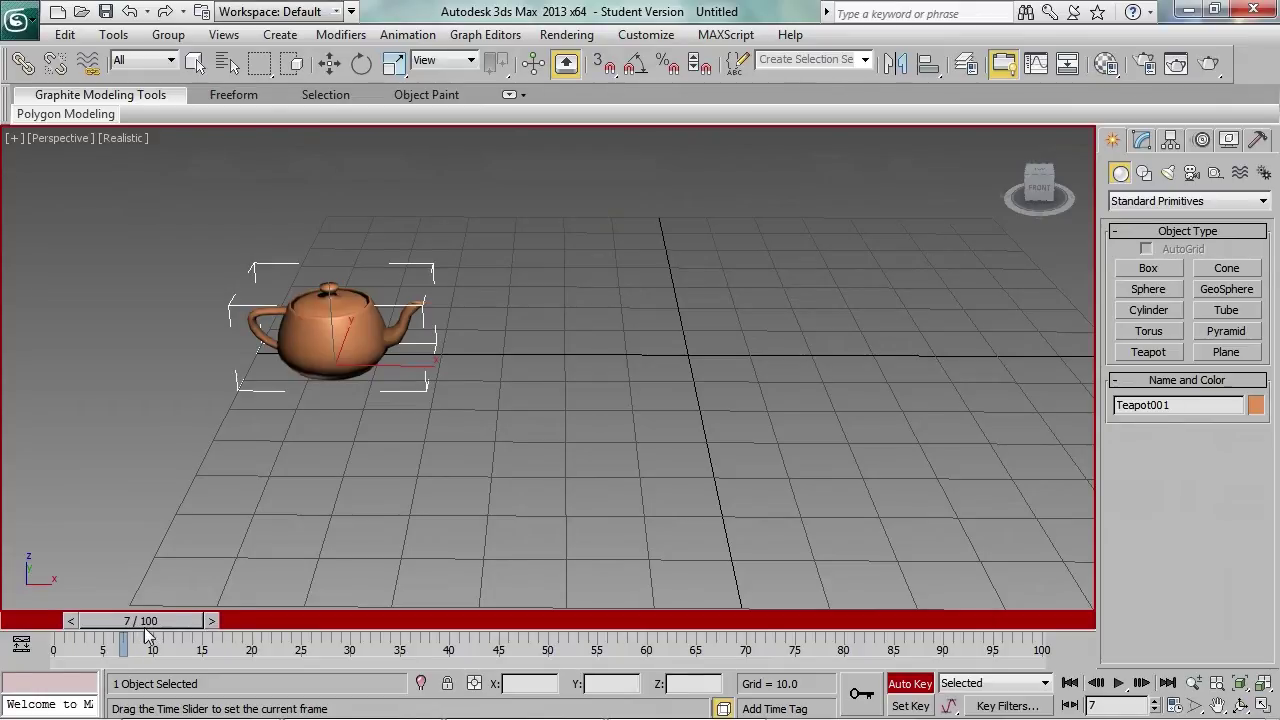
pyautogui.press('w')
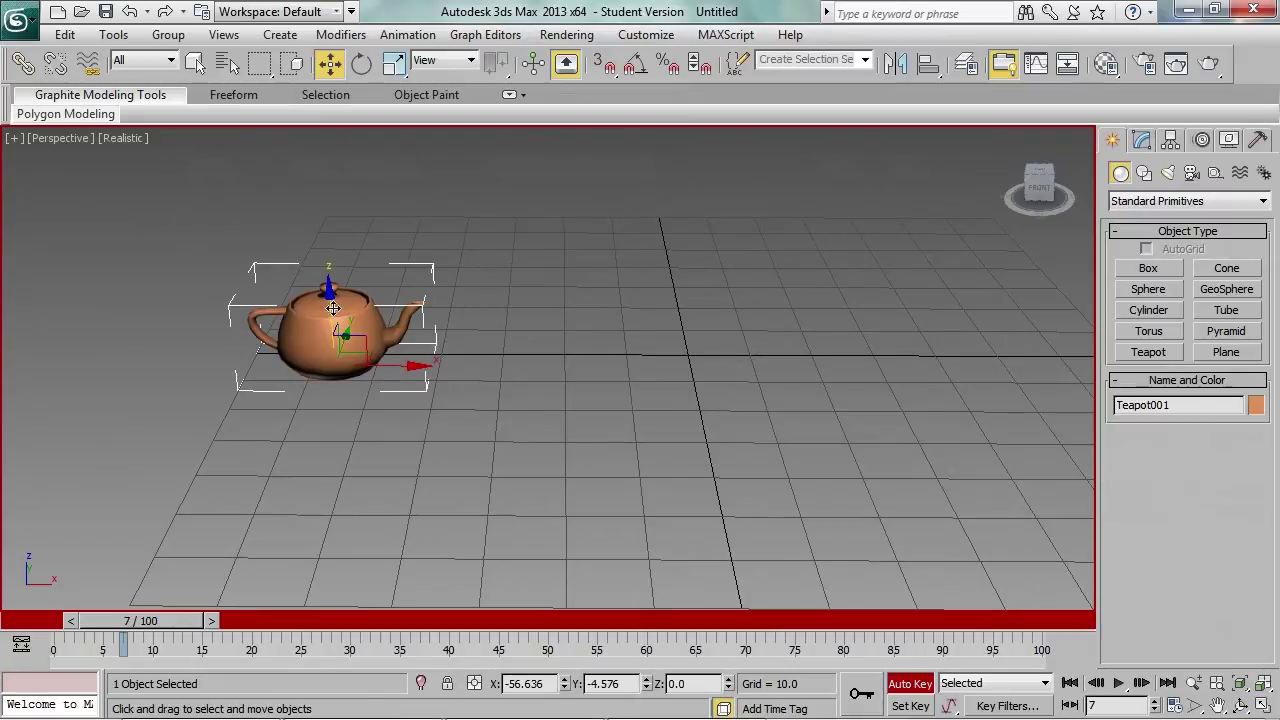
pyautogui.moveTo(381, 364); pyautogui.dragTo(478, 365)
pyautogui.moveTo(436, 300); pyautogui.dragTo(433, 205)
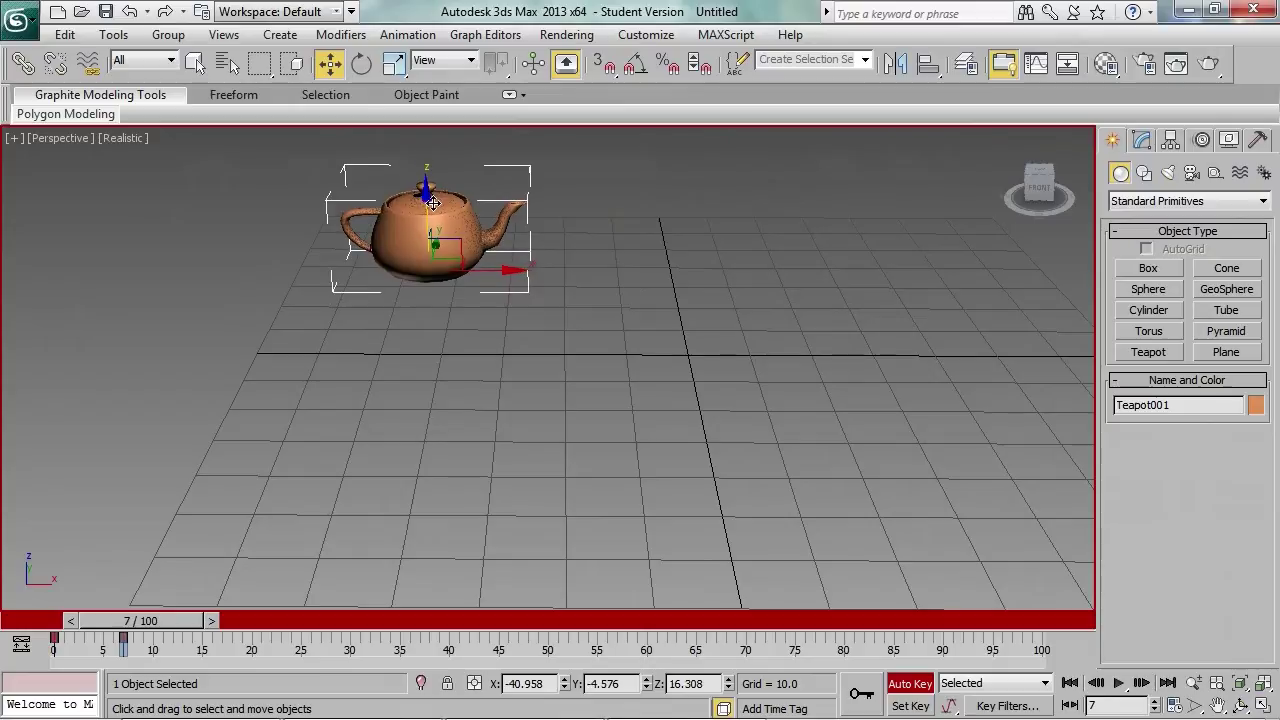
# - Key the teapot at frame 14, moved to about X -24 with Z set to 0, and turn Auto Key off
pyautogui.moveTo(173, 622); pyautogui.dragTo(246, 628)
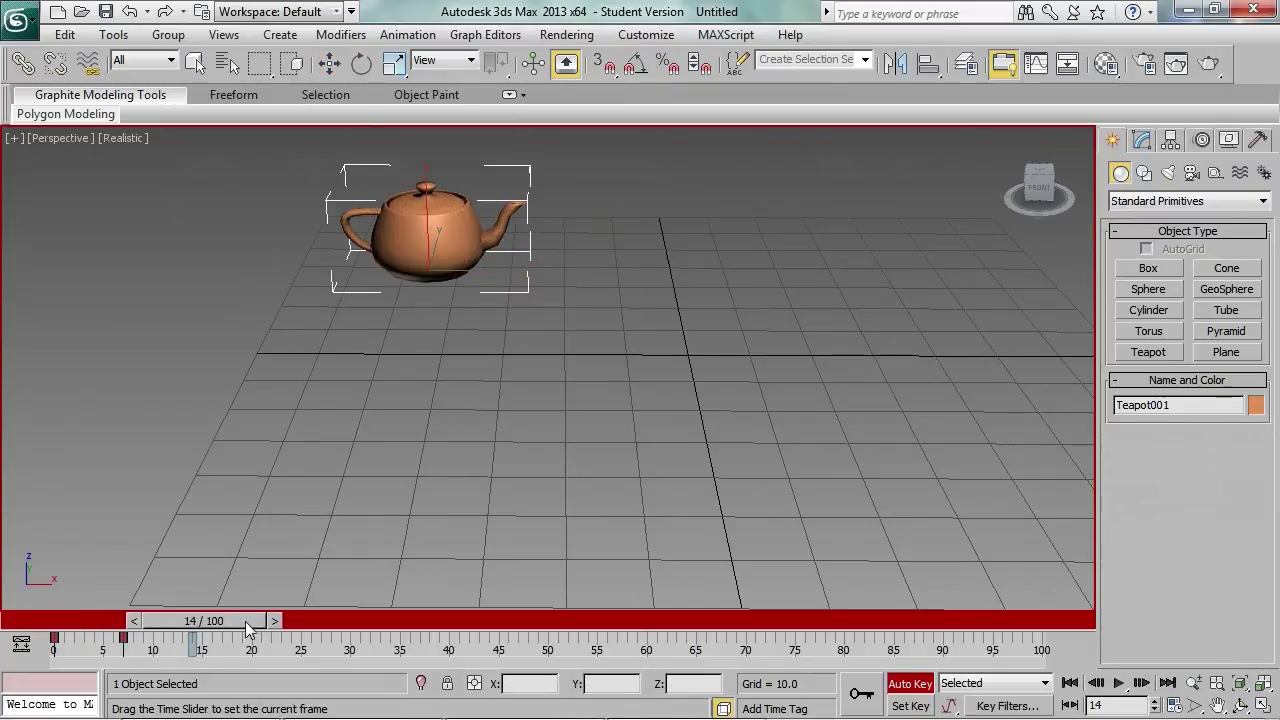
pyautogui.press('w')
pyautogui.moveTo(458, 242); pyautogui.dragTo(573, 329)
pyautogui.doubleClick(694, 685)
pyautogui.write('0')
pyautogui.press('Return')
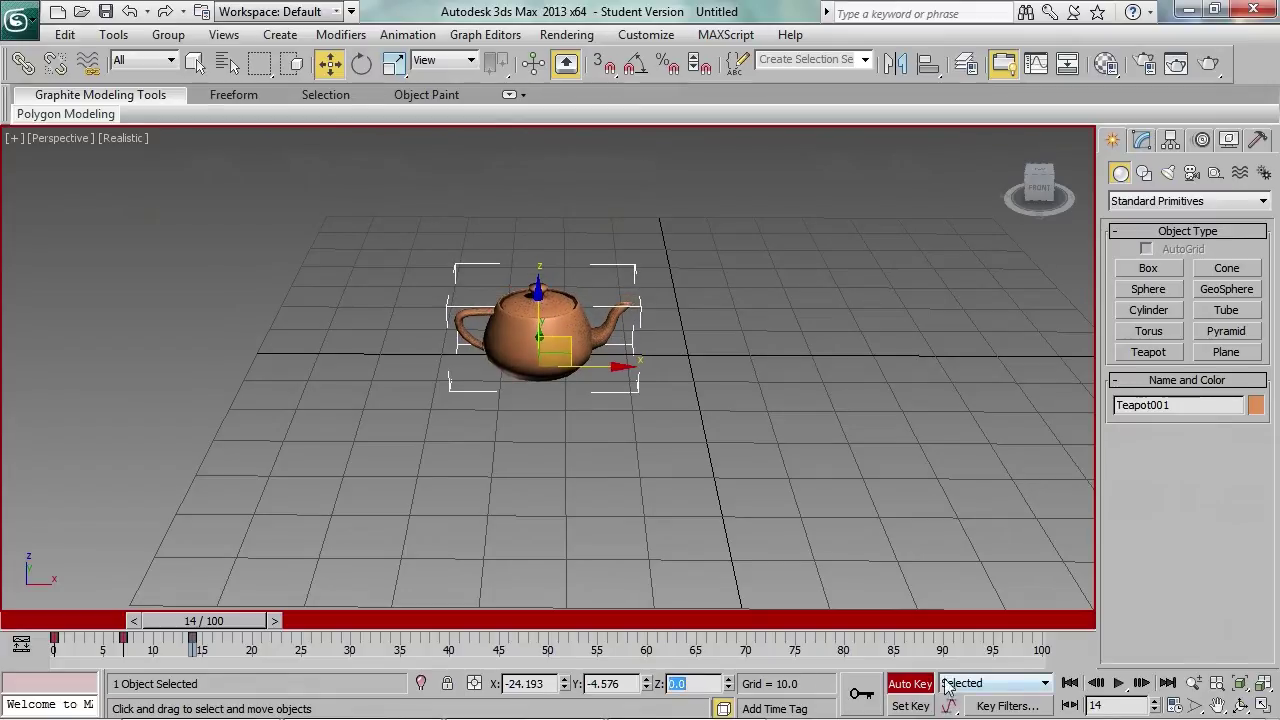
pyautogui.click(910, 683)
# - Play back the teapot's hop from frame 0
pyautogui.moveTo(198, 621); pyautogui.dragTo(52, 622)
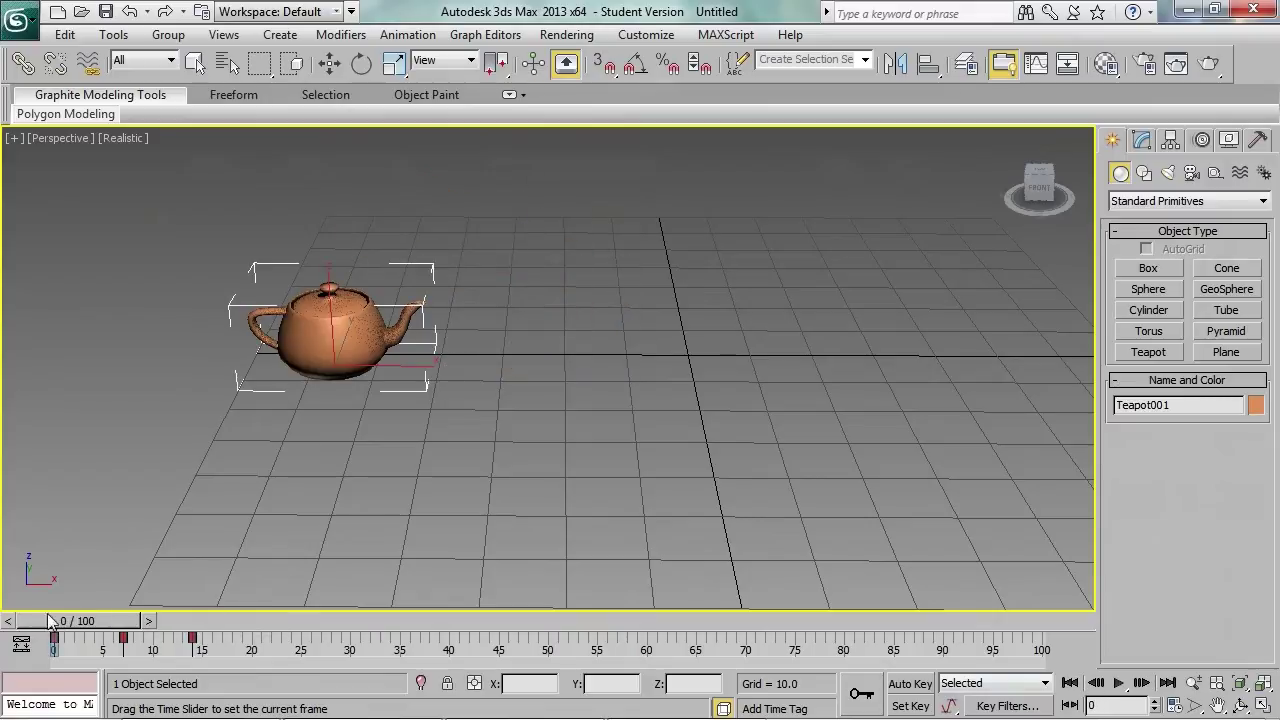
pyautogui.press('/')
pyautogui.click(330, 63)
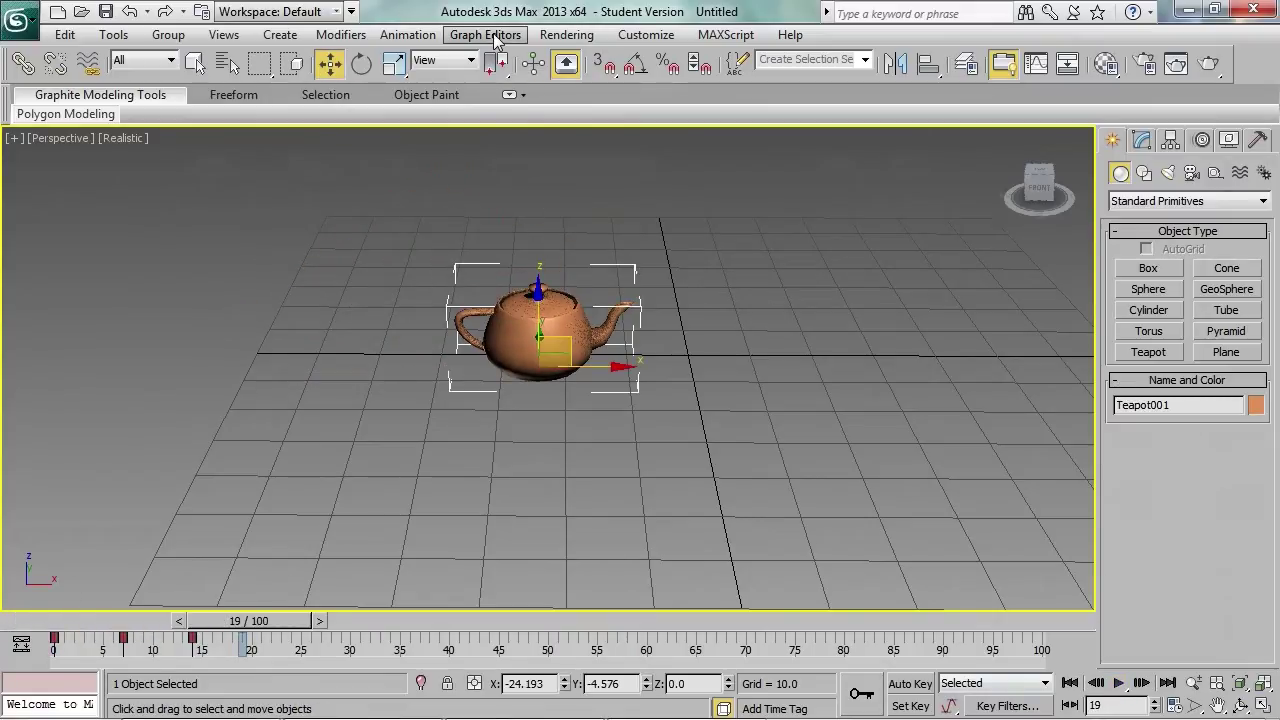
# - In the Curve Editor, set the teapot's Z position keys at frames 0 and 14 to fast tangents
pyautogui.click(487, 35)
pyautogui.click(508, 59)
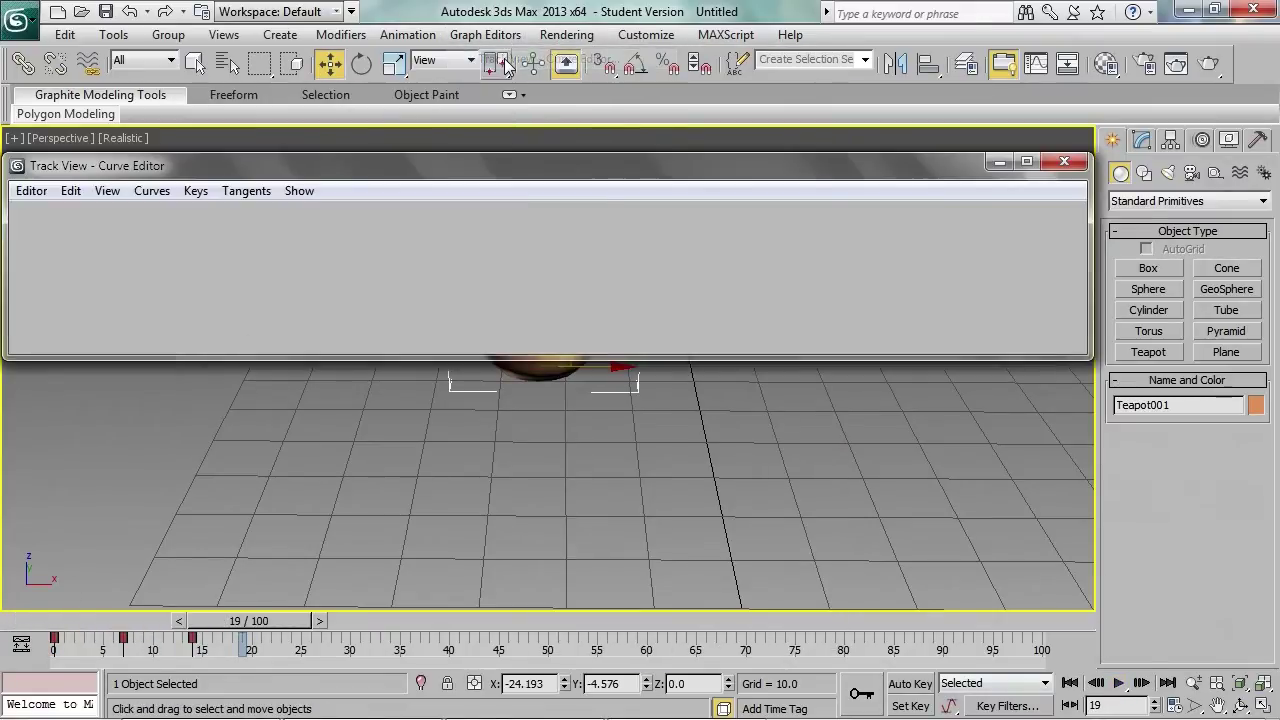
pyautogui.click(302, 271)
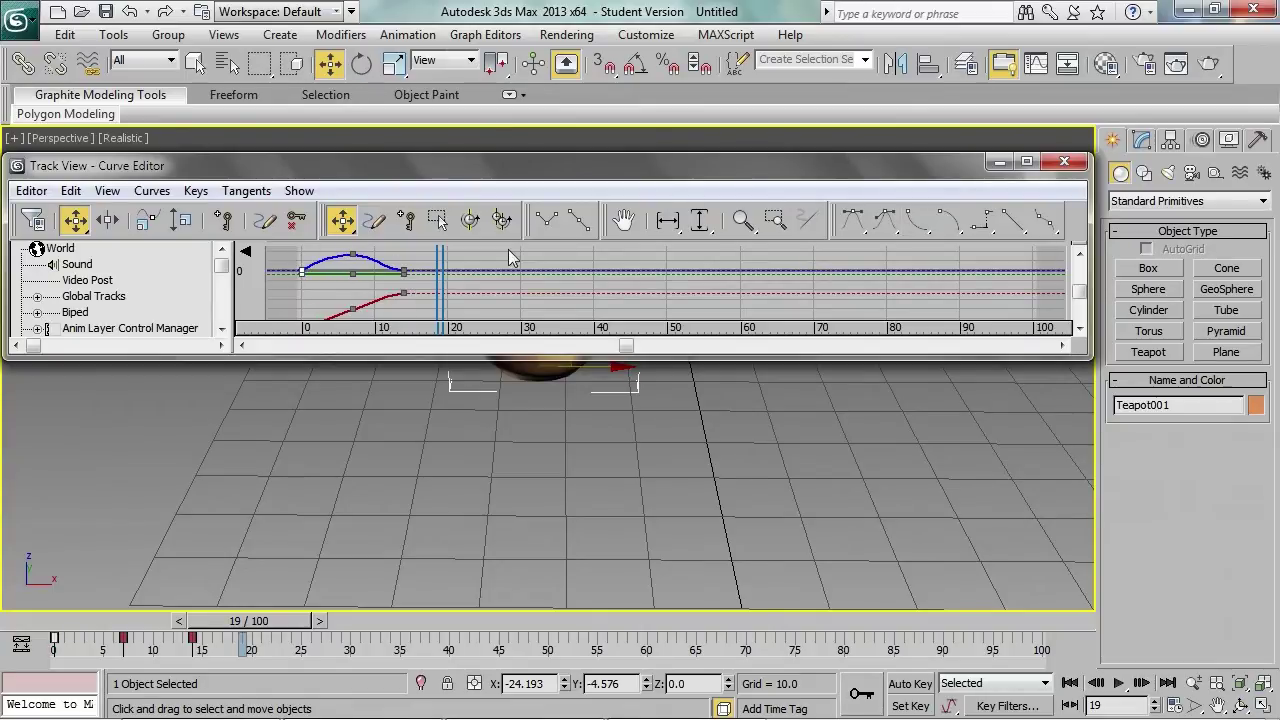
pyautogui.moveTo(417, 260); pyautogui.dragTo(398, 292)
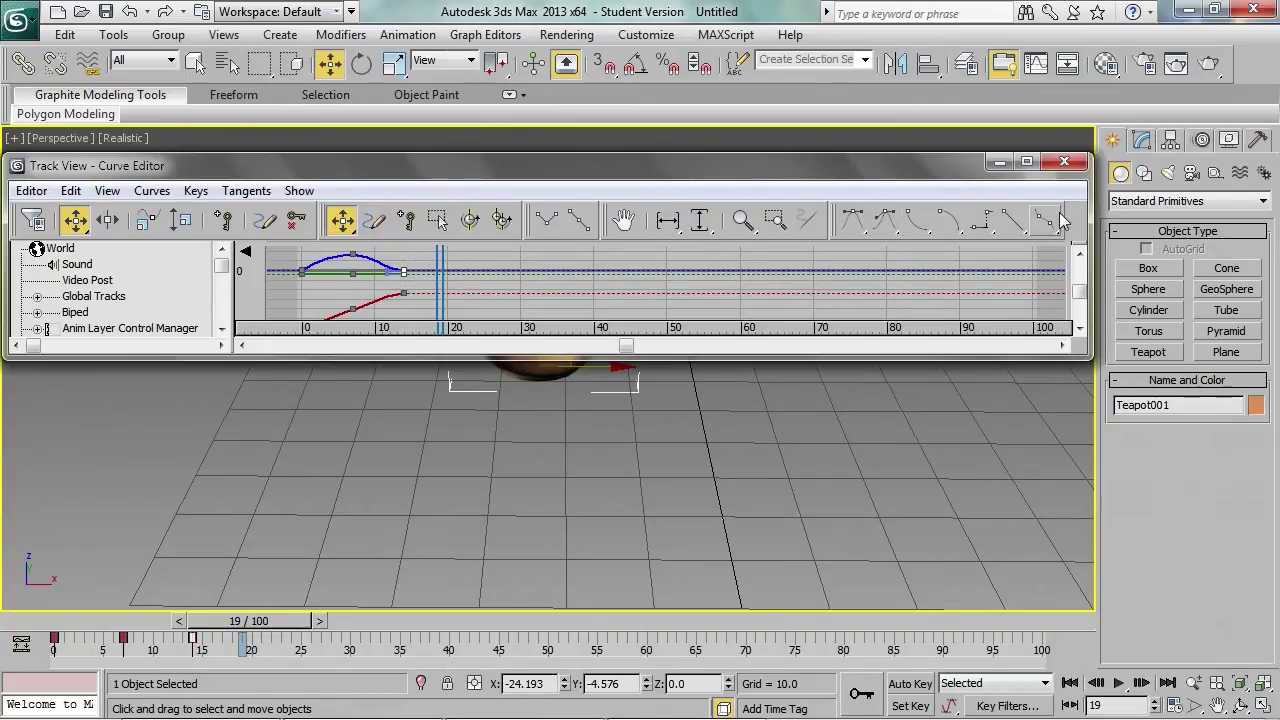
pyautogui.click(919, 222)
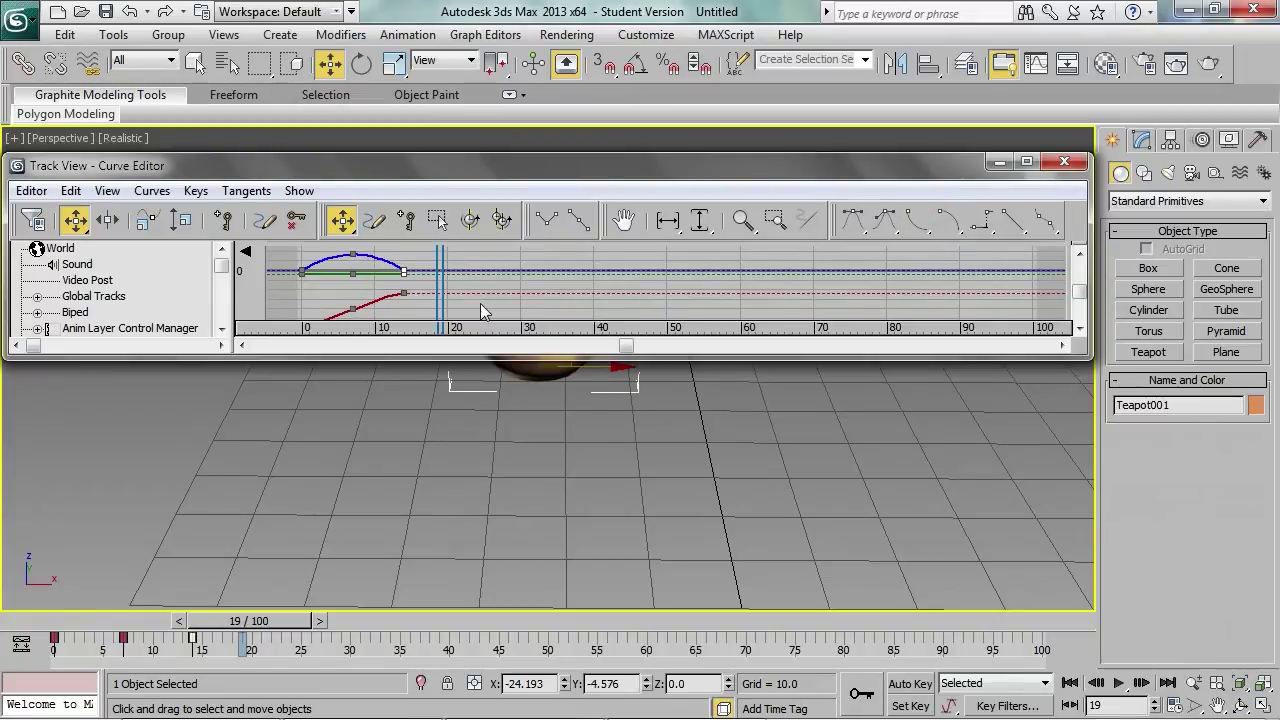
# - Delete the X position key at frame 7, set the remaining X keys to linear tangents and close the Curve Editor
pyautogui.press('Delete')
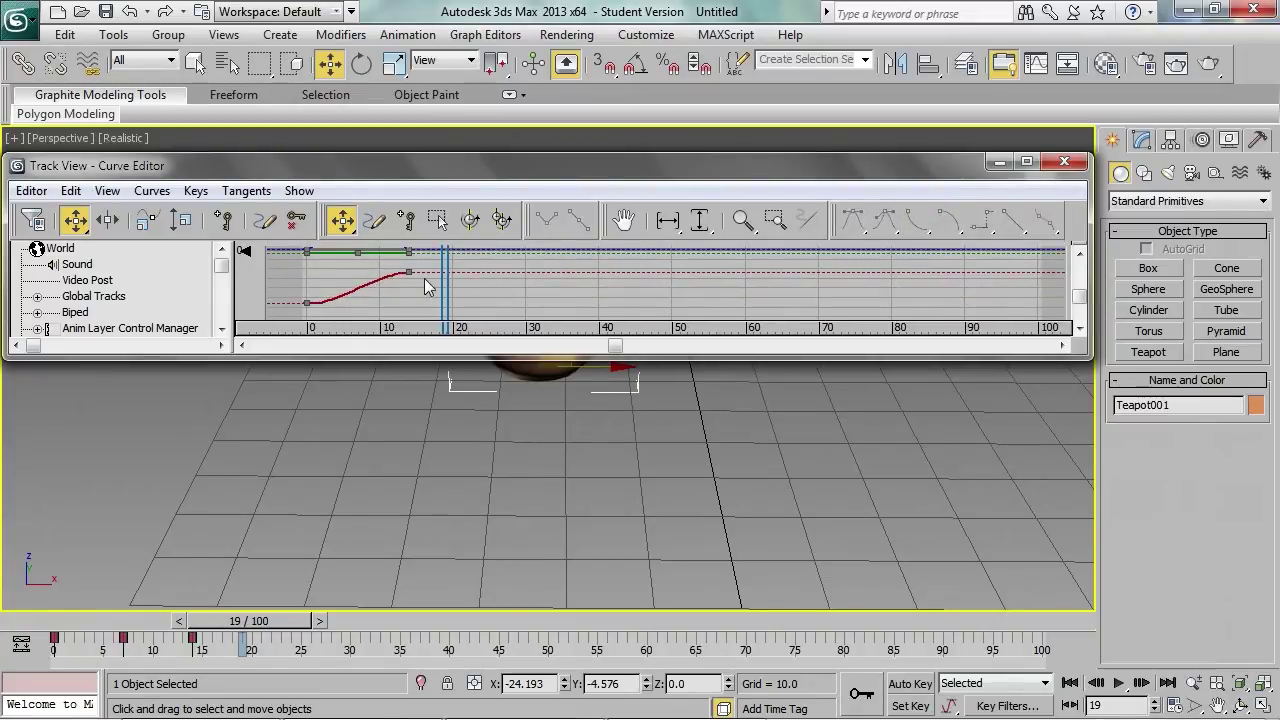
pyautogui.moveTo(422, 264); pyautogui.dragTo(290, 340)
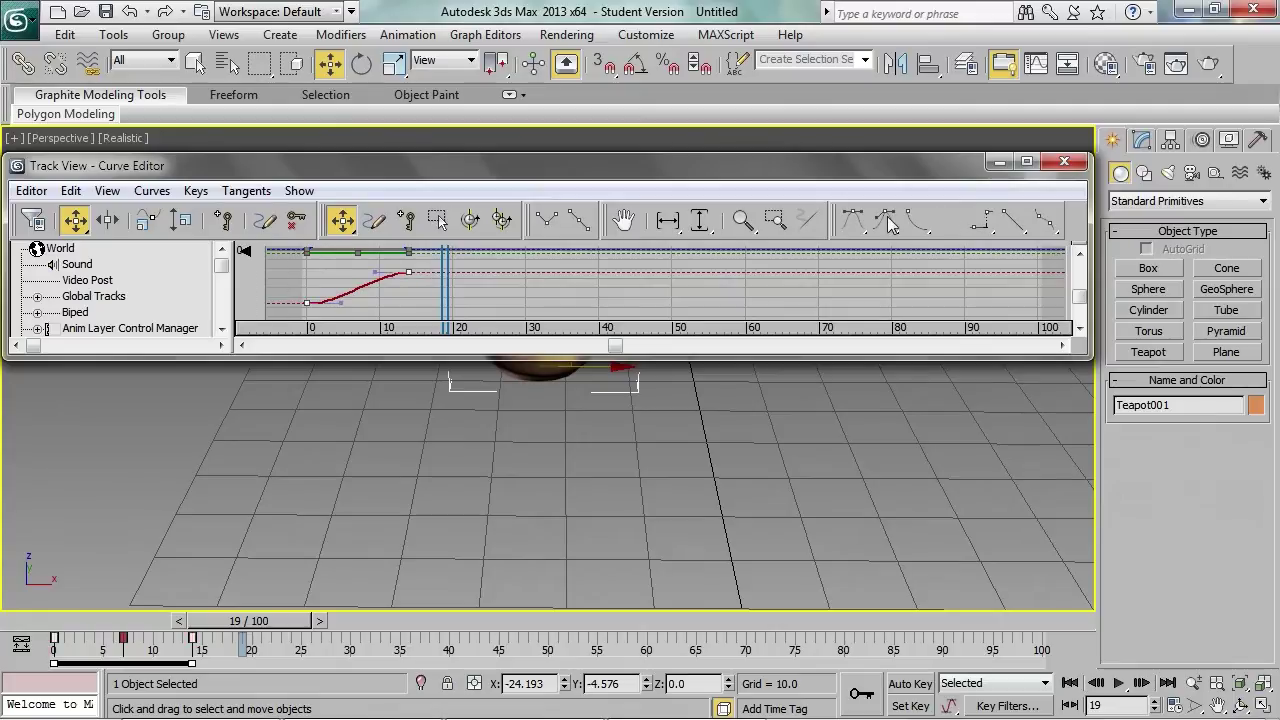
pyautogui.click(1015, 222)
pyautogui.click(1064, 161)
# - Replay the hop from frame 0 to check the adjusted motion, and deselect the teapot
pyautogui.moveTo(248, 621); pyautogui.dragTo(16, 625)
pyautogui.press('w')
pyautogui.press('/')
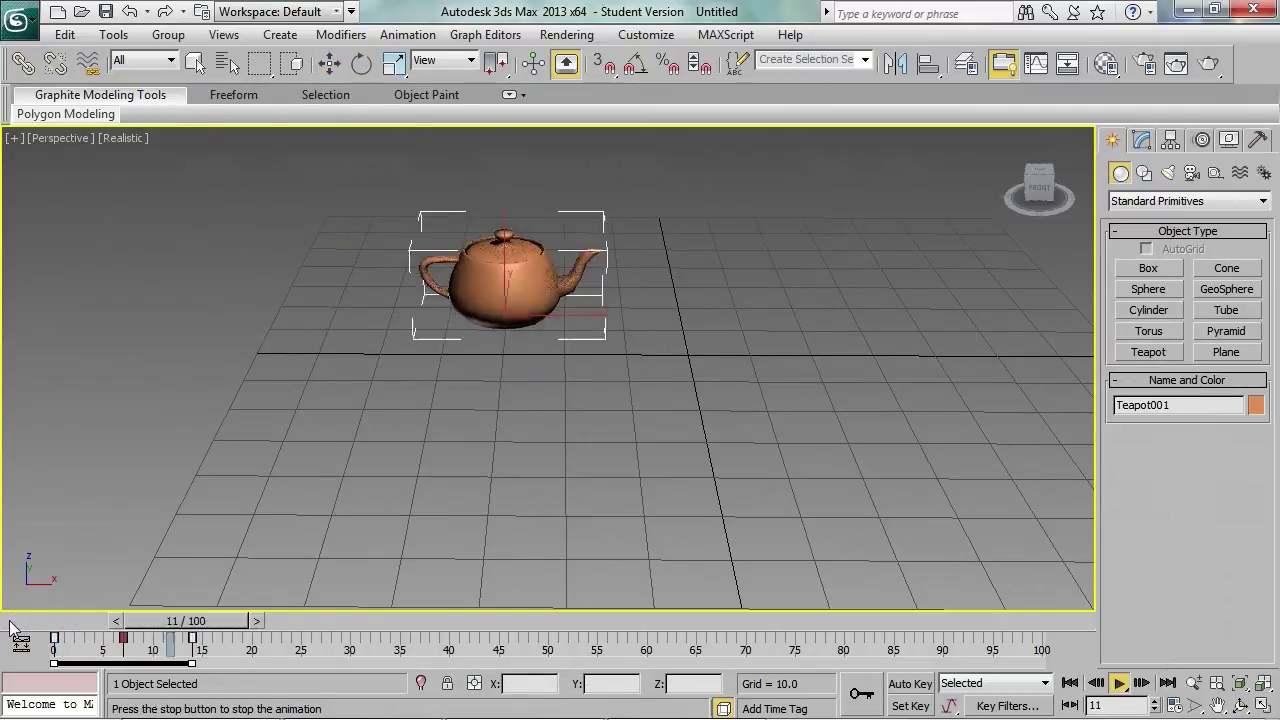
pyautogui.press('/')
pyautogui.click(356, 504)
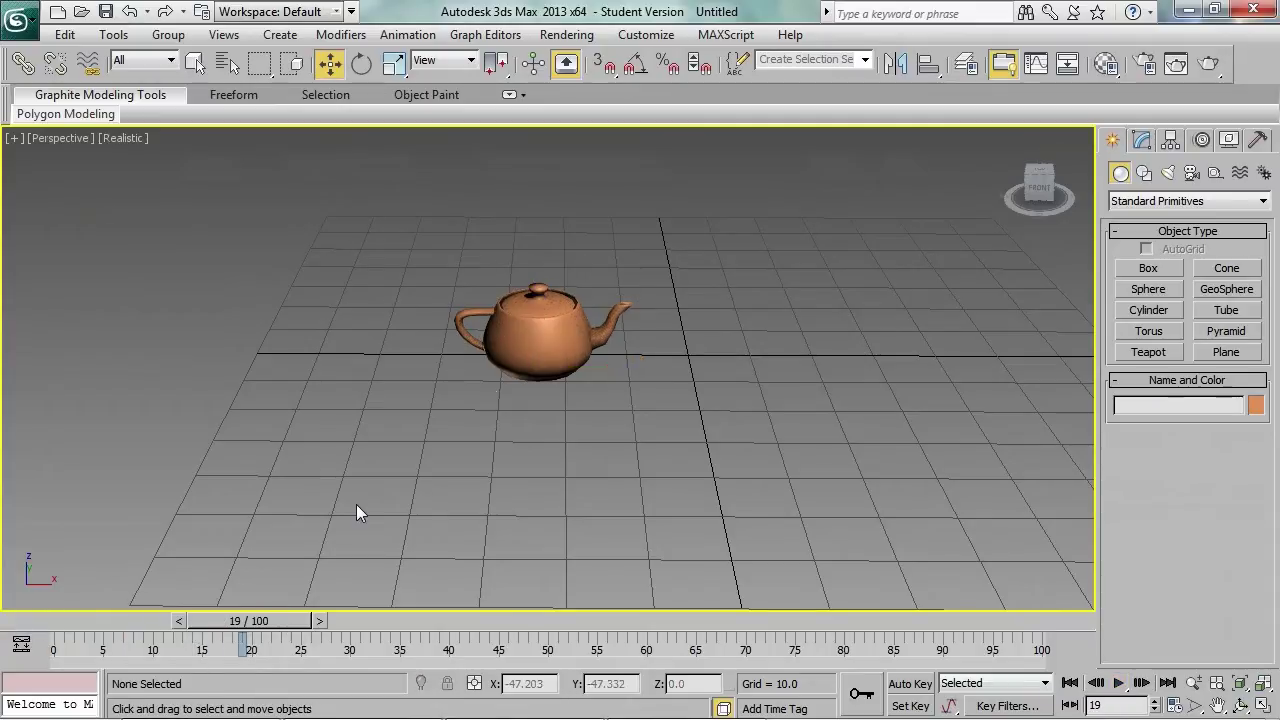
# - Select the teapot, open the Dope Sheet and expand the Global Tracks branch down to Block Control
pyautogui.click(538, 300)
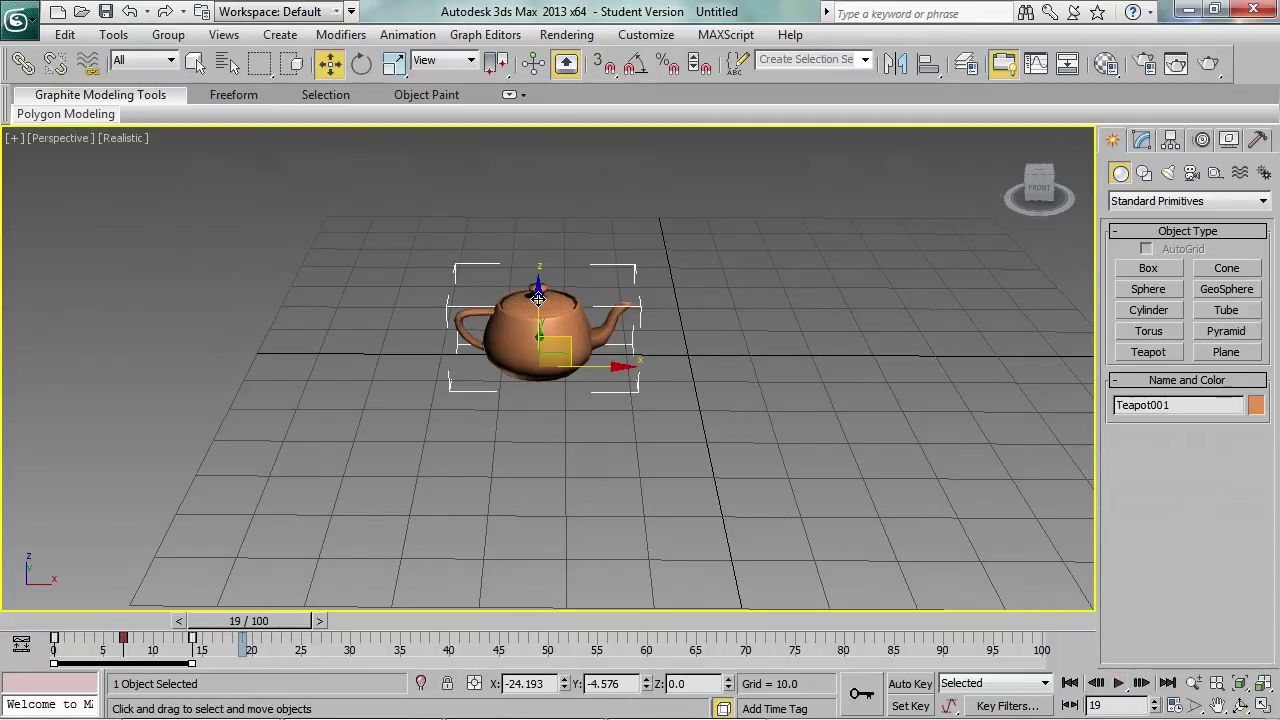
pyautogui.click(566, 35)
pyautogui.moveTo(485, 35)
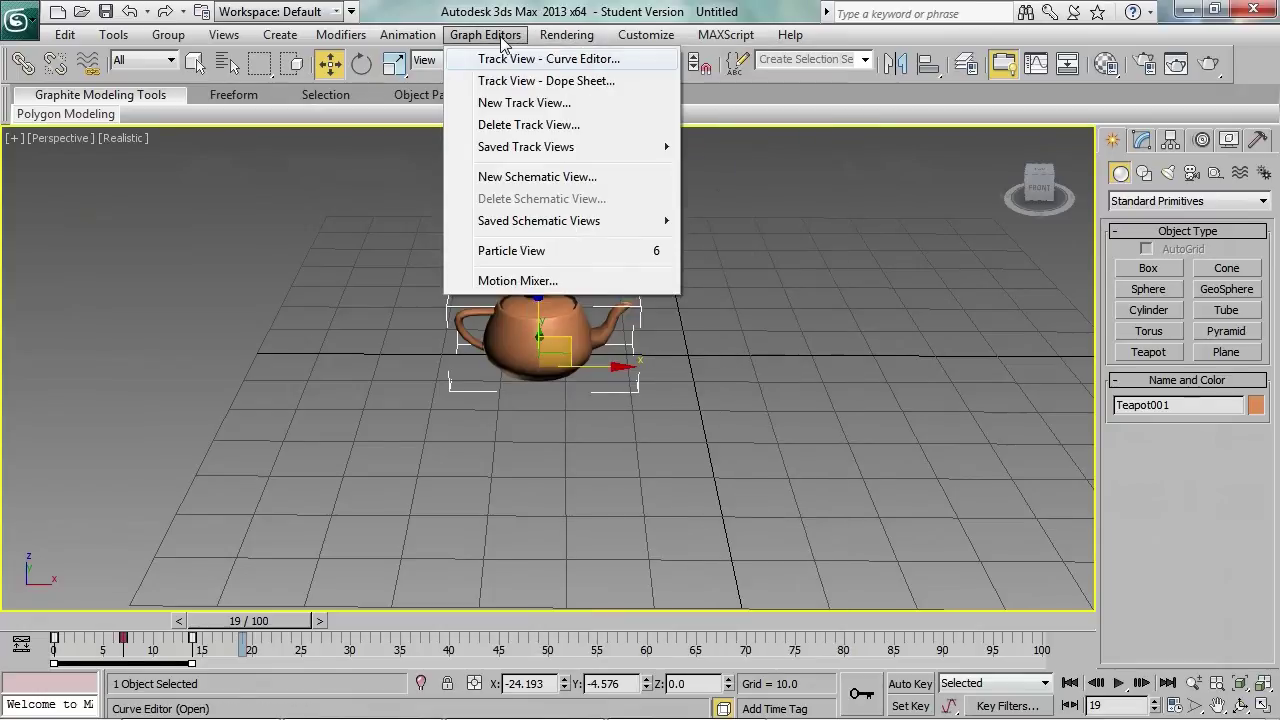
pyautogui.click(507, 80)
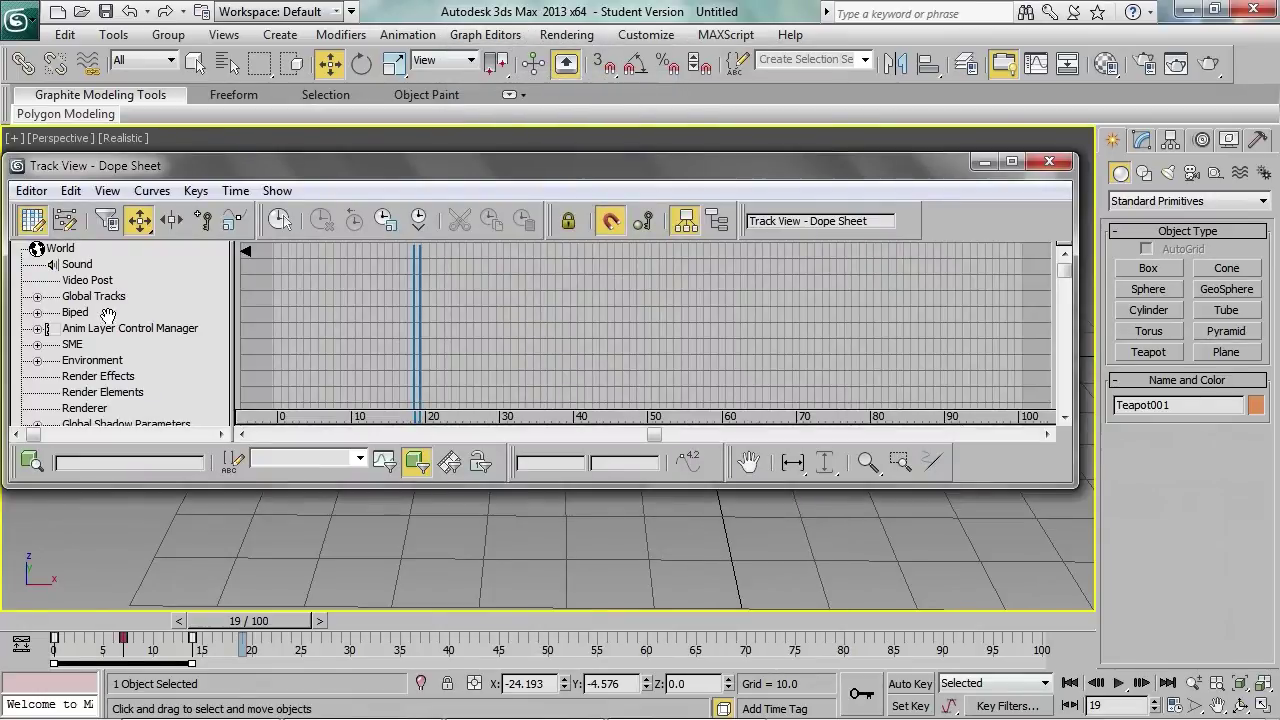
pyautogui.click(38, 297)
pyautogui.scroll(-3, 103, 362)
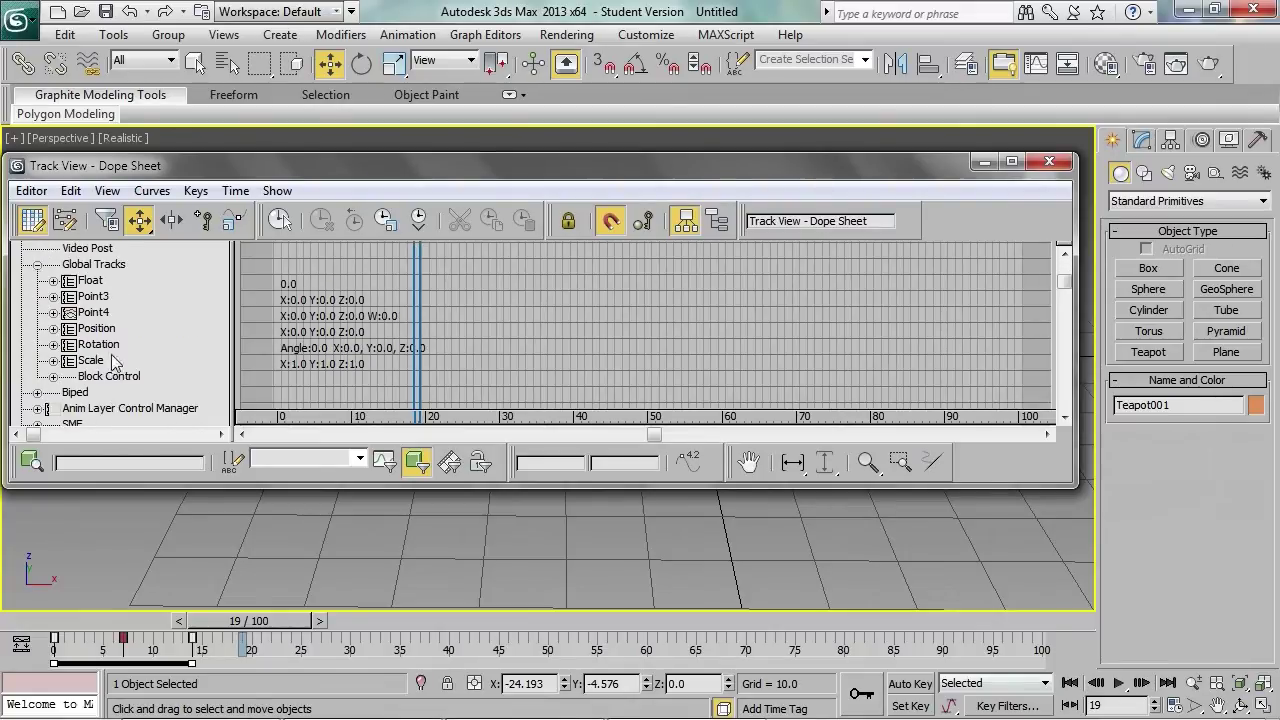
# - Assign a MasterBlock controller to the Available track under Block Control
pyautogui.click(103, 362)
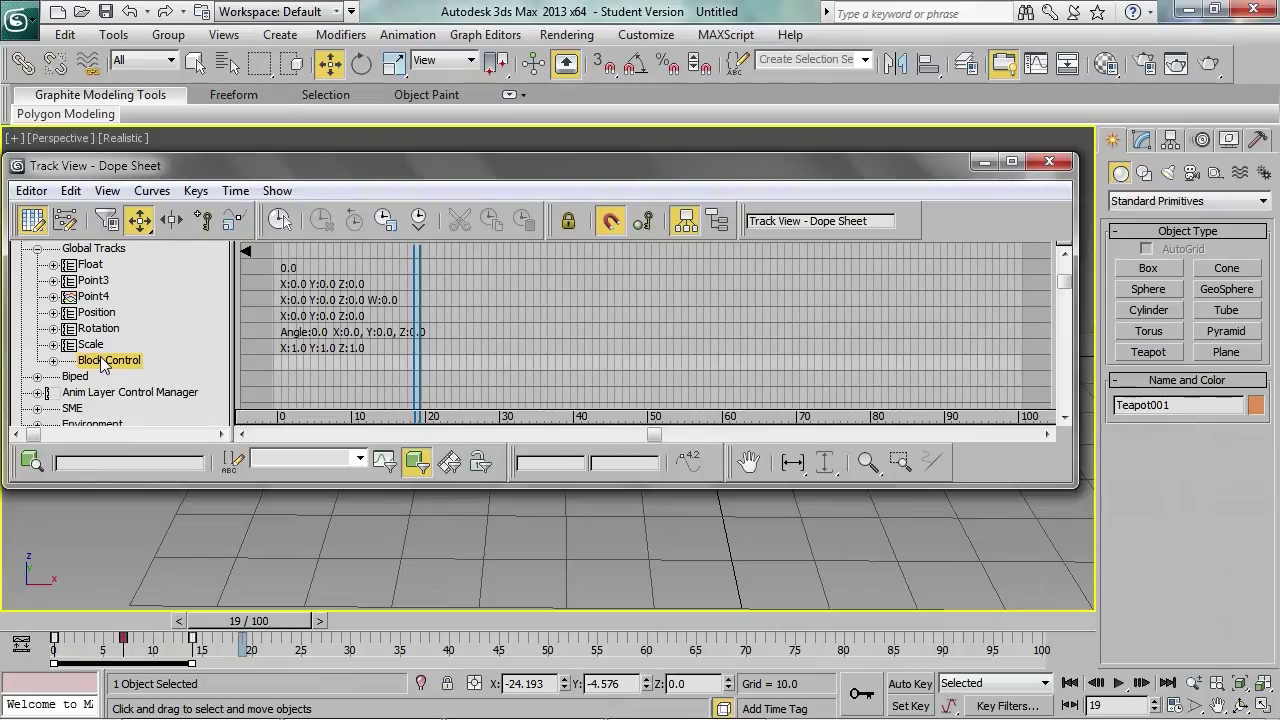
pyautogui.click(53, 360)
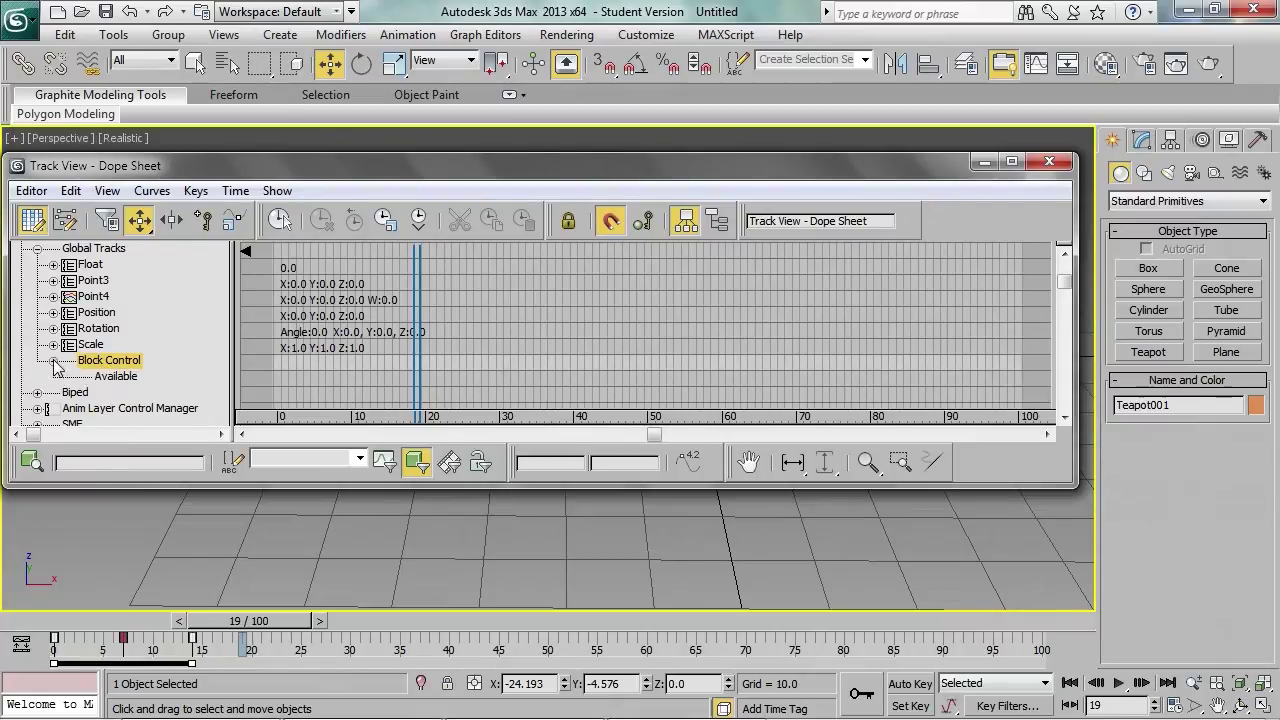
pyautogui.click(115, 381)
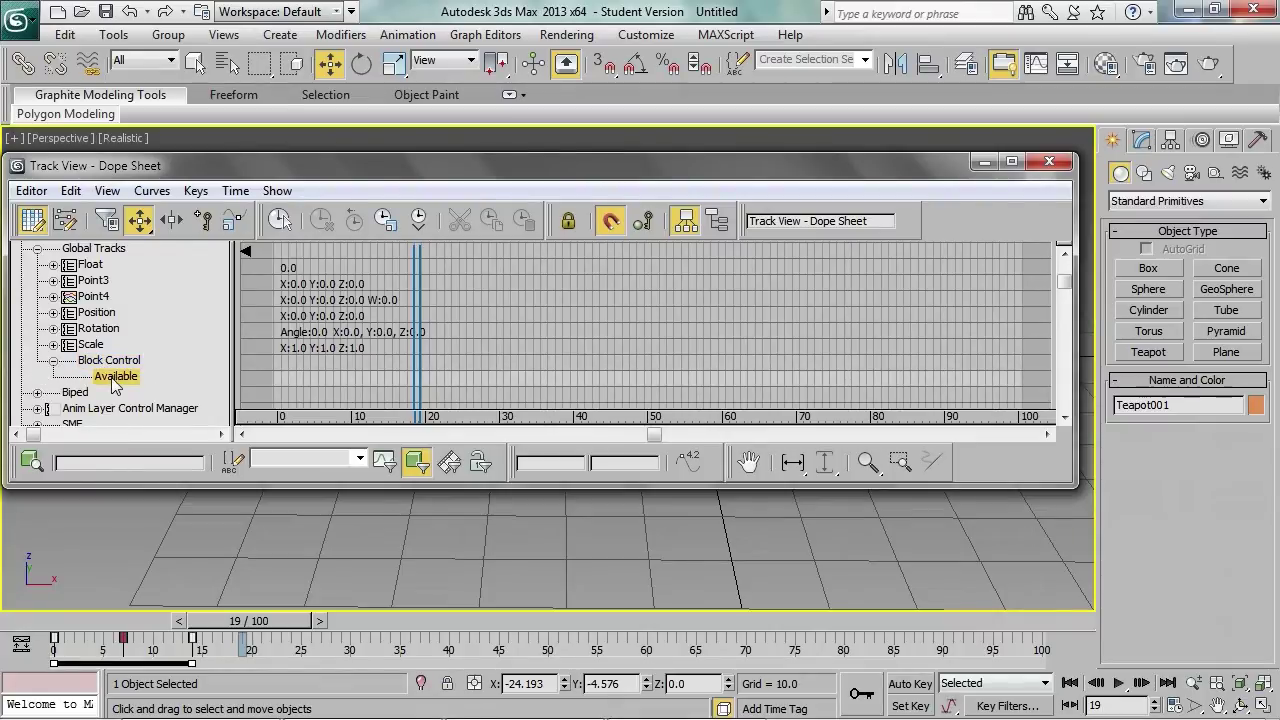
pyautogui.rightClick(115, 386)
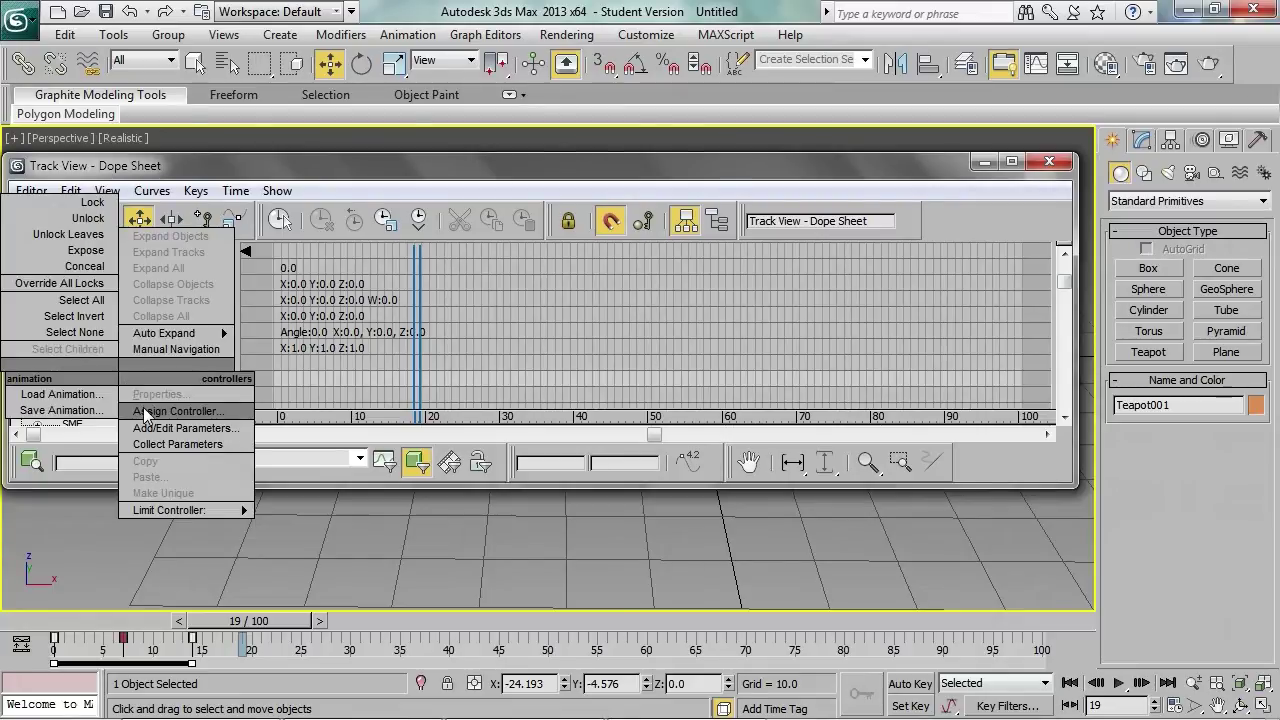
pyautogui.click(145, 414)
pyautogui.click(574, 226)
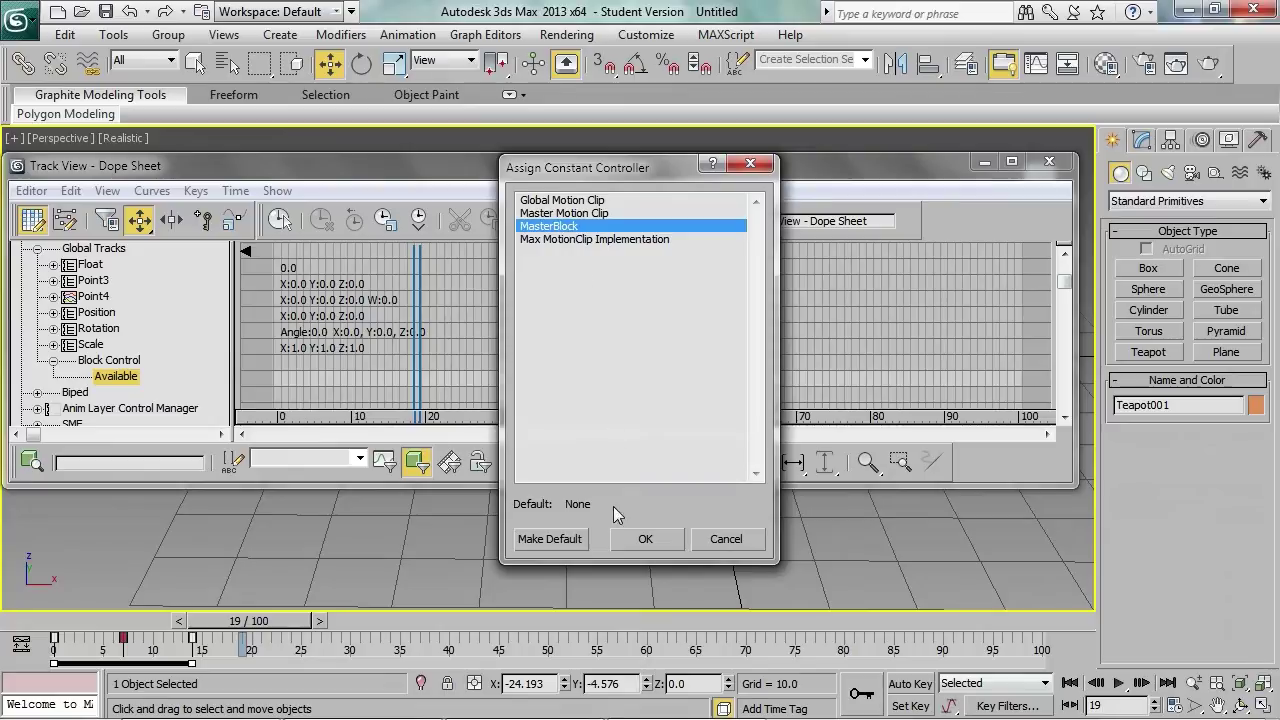
pyautogui.click(640, 540)
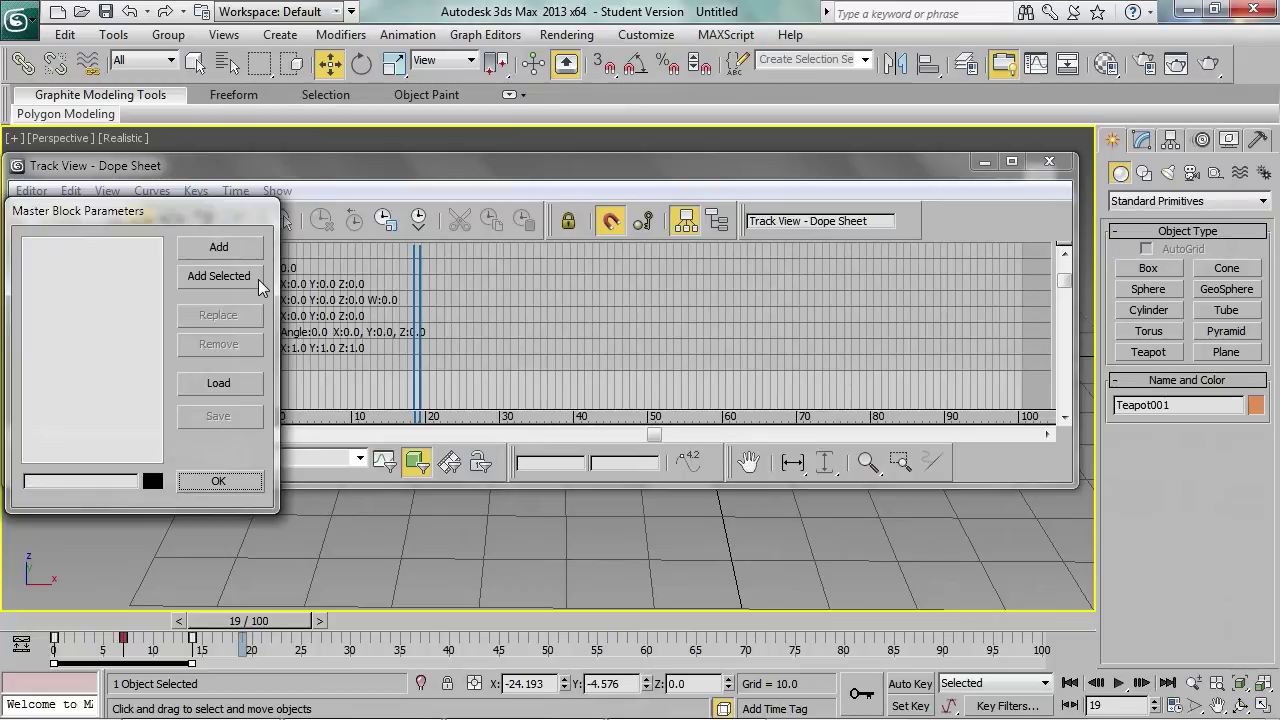
# - Add the teapot's X, Y and Z Position tracks to the Master Block parameters as a new block
pyautogui.click(216, 248)
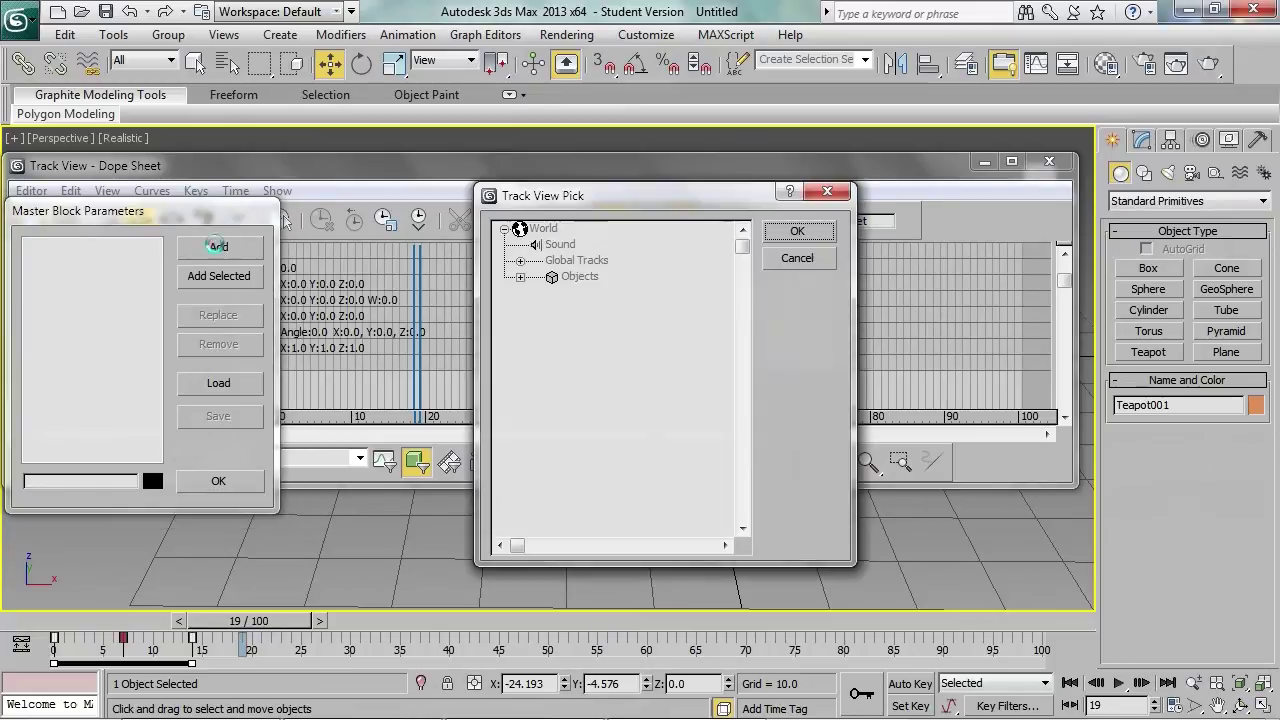
pyautogui.click(520, 277)
pyautogui.click(553, 292)
pyautogui.click(568, 309)
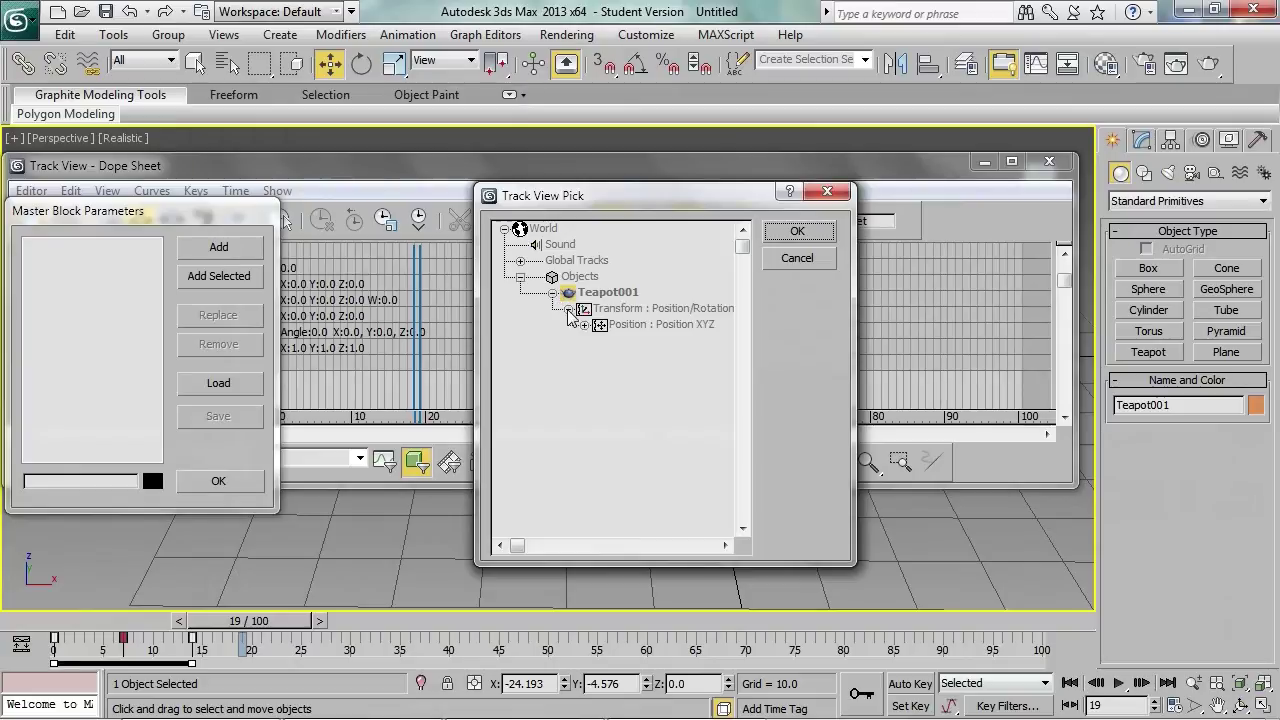
pyautogui.click(584, 325)
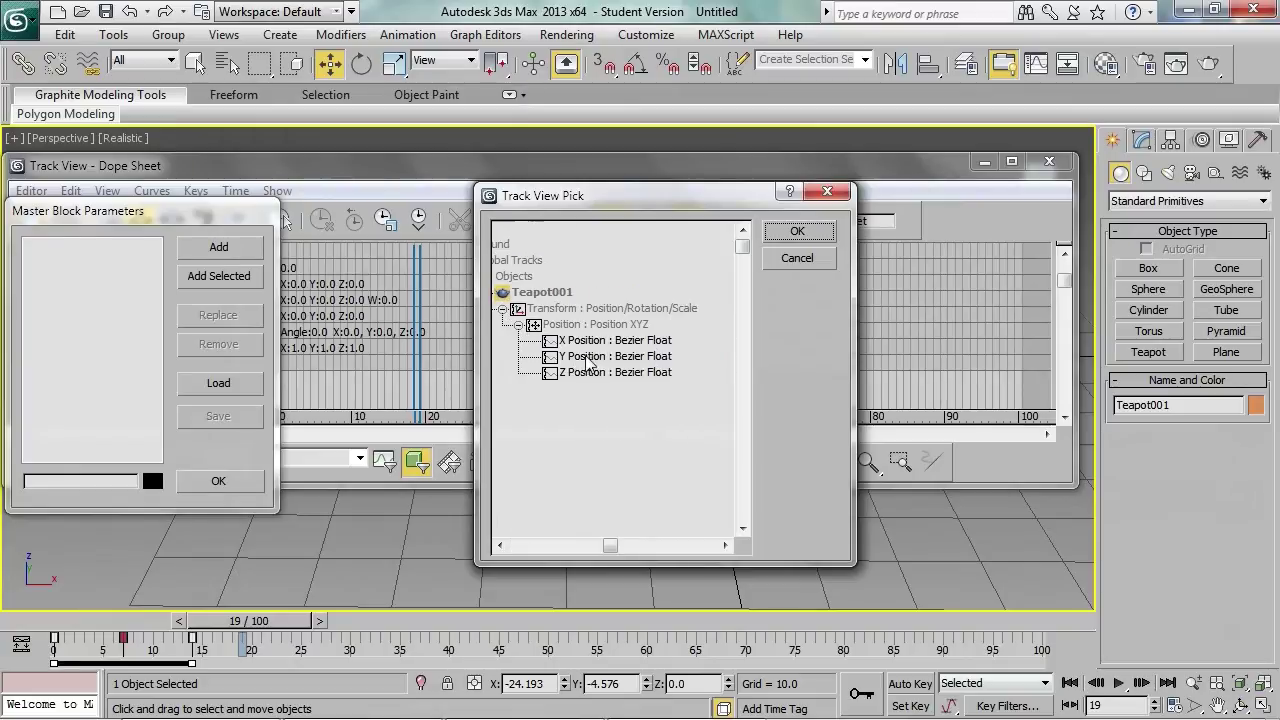
pyautogui.click(612, 341)
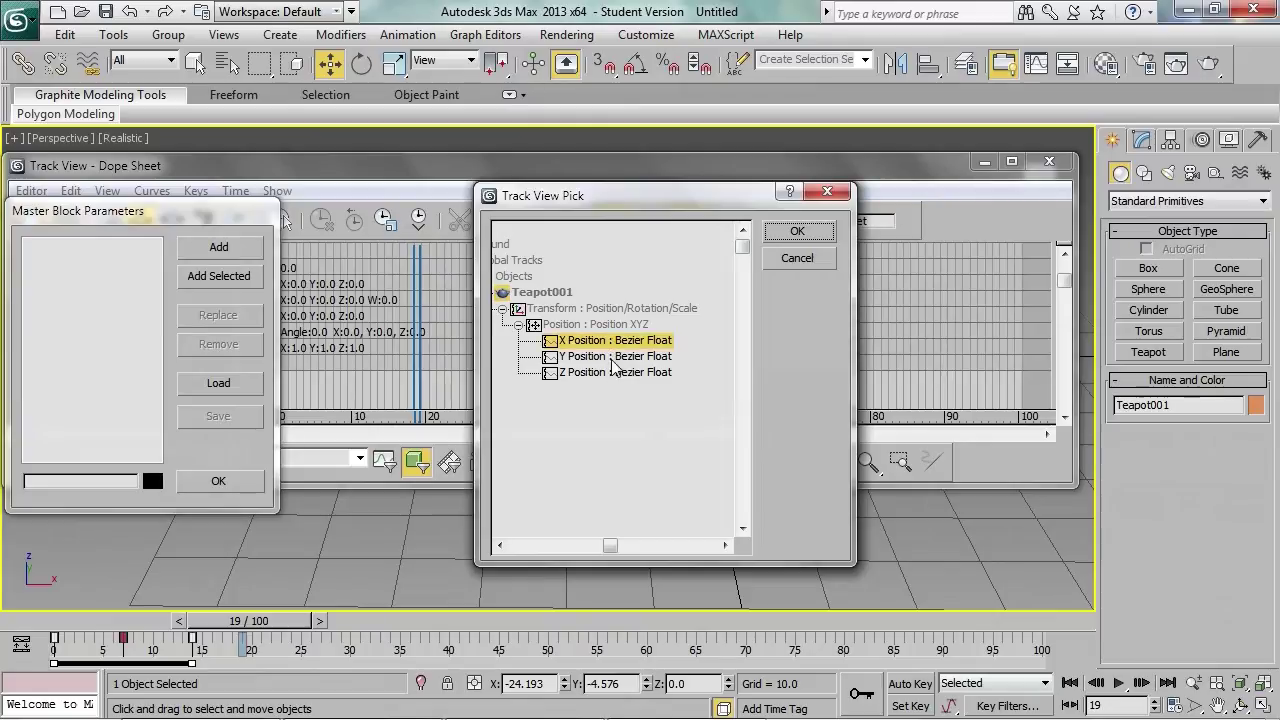
pyautogui.keyDown('shift'); pyautogui.click(613, 372); pyautogui.keyUp('shift')
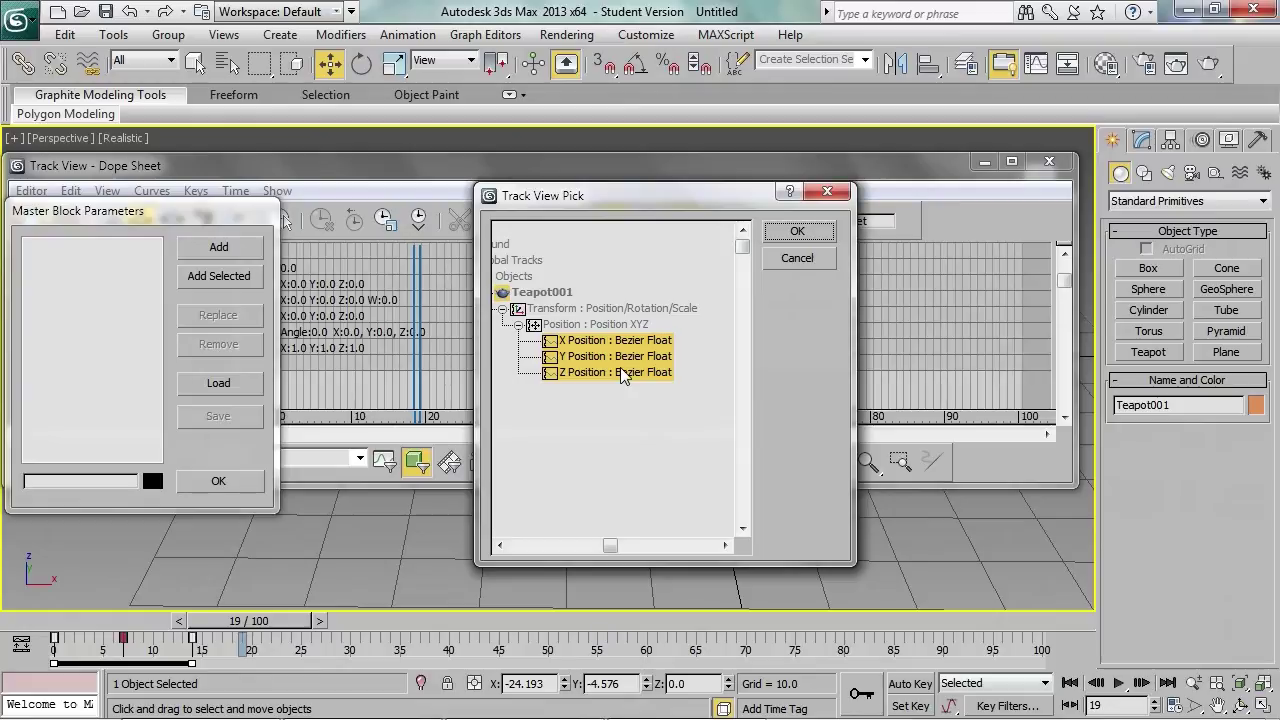
pyautogui.click(797, 233)
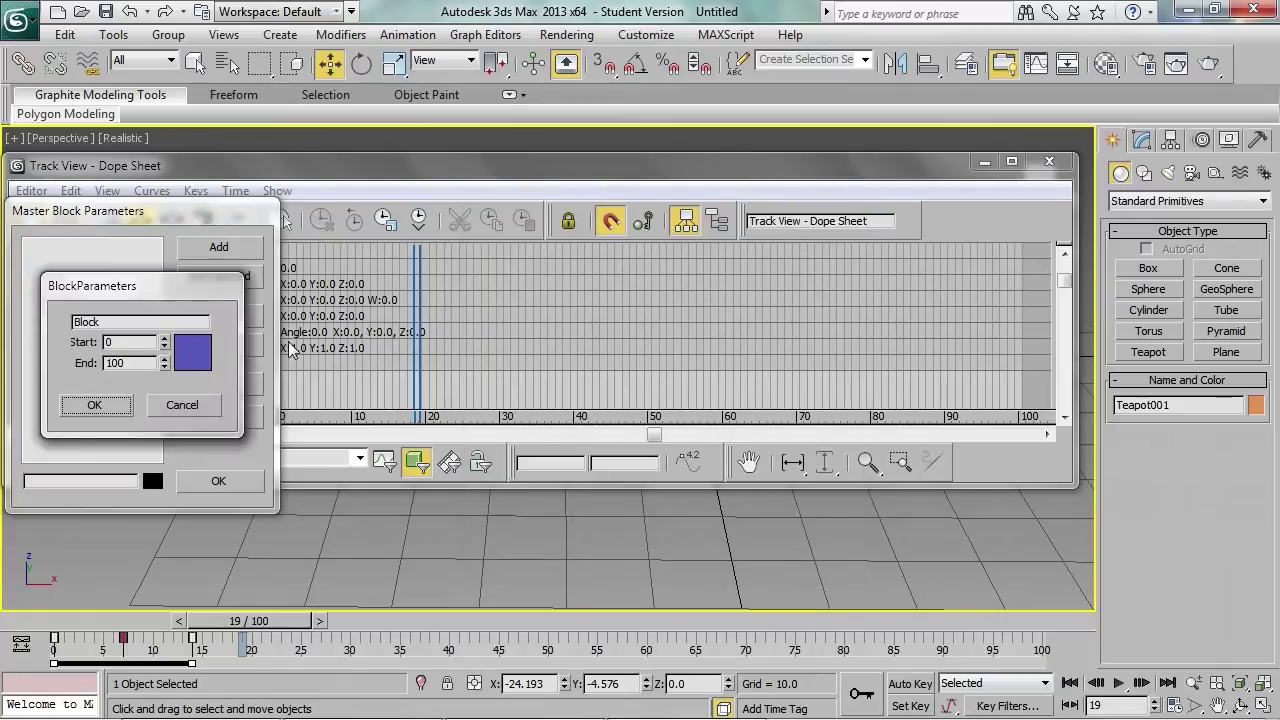
# - Name the block "jump", set its end to frame 14 and confirm the Master Block parameters
pyautogui.doubleClick(86, 321)
pyautogui.write('jump')
pyautogui.doubleClick(125, 362)
pyautogui.write('14')
pyautogui.click(103, 409)
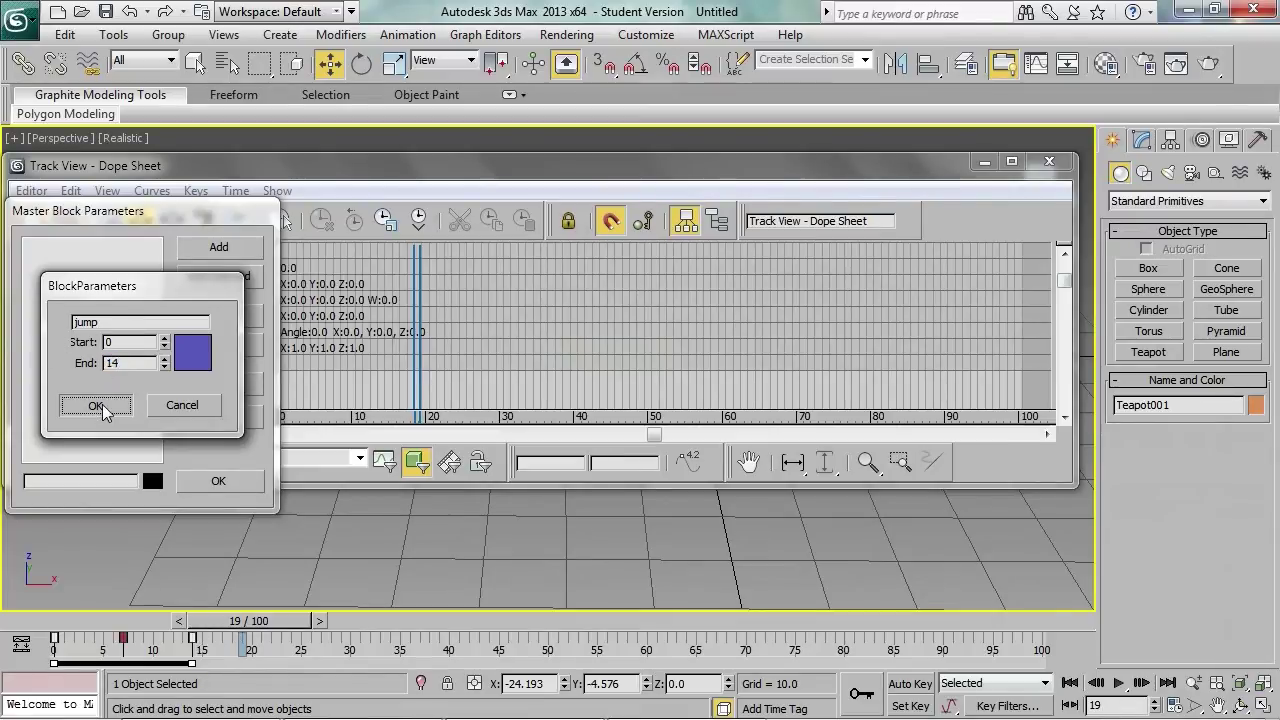
pyautogui.click(240, 482)
# - Expand MasterBlock and its jump block in the Dope Sheet to show the teapot's position tracks
pyautogui.scroll(-3, 112, 395)
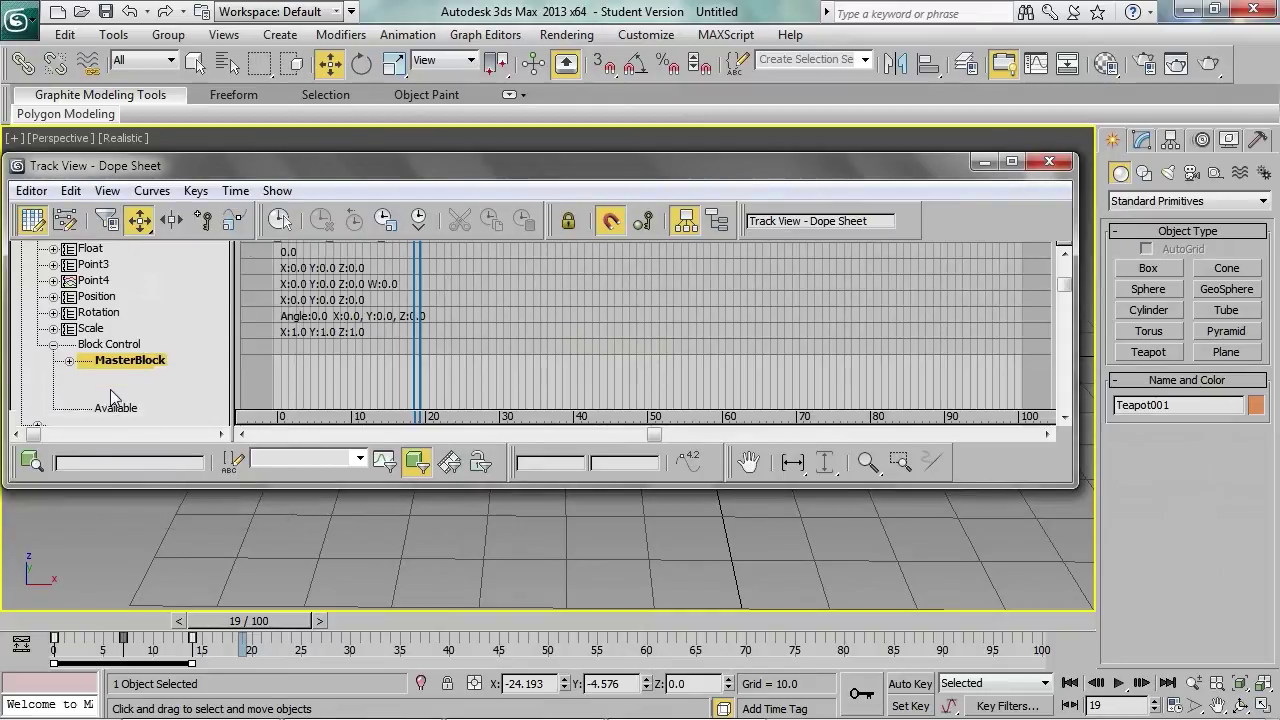
pyautogui.click(69, 329)
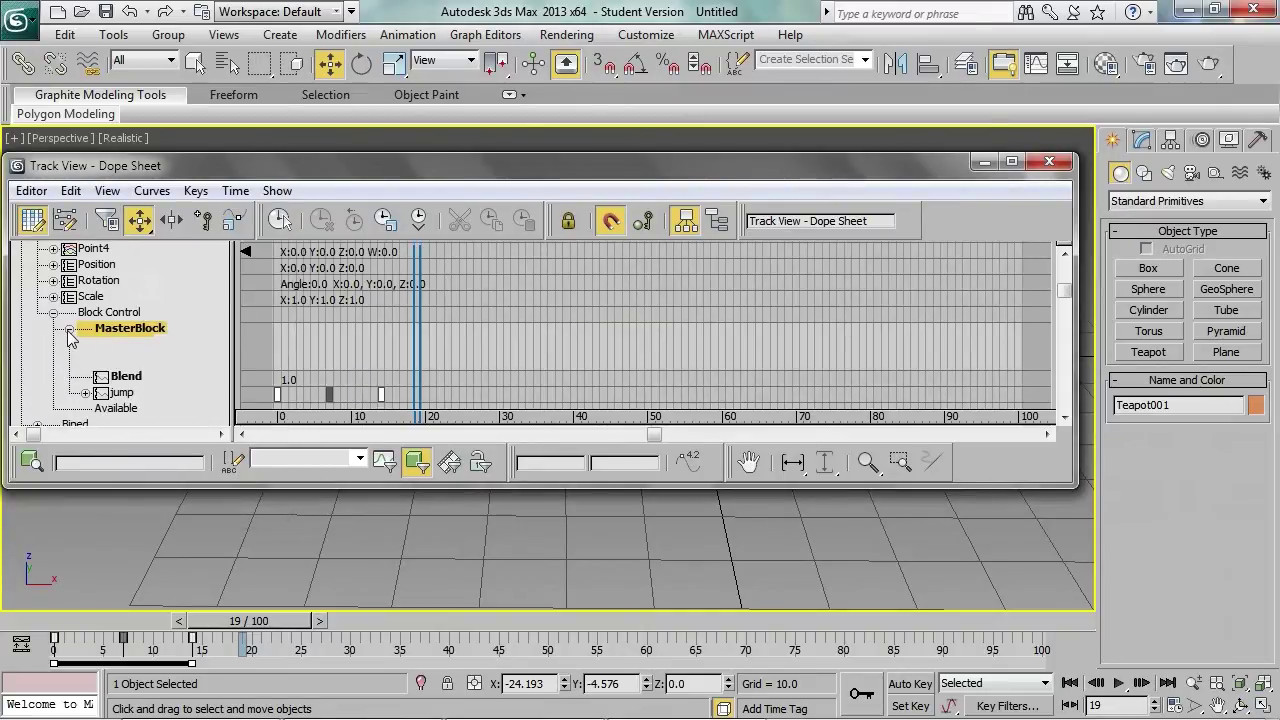
pyautogui.click(86, 394)
pyautogui.scroll(-5, 137, 312)
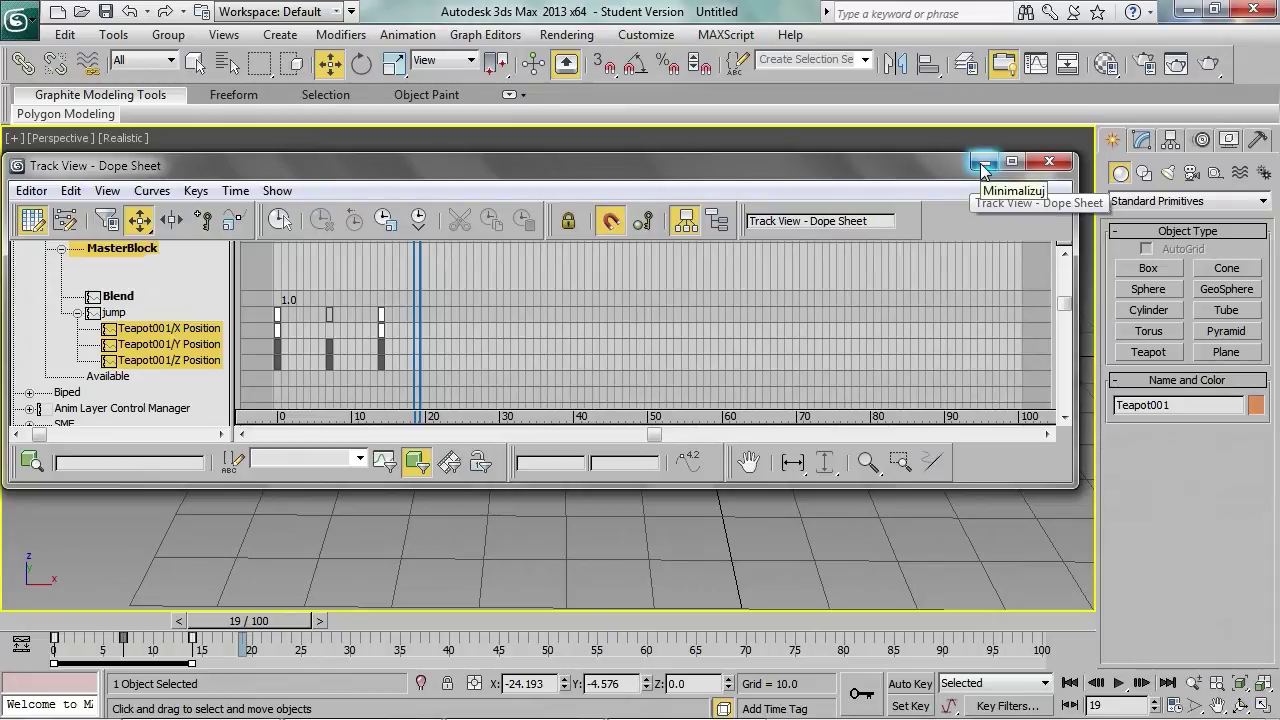
# - Delete all of the teapot's original keys from the timeline and minimize the Dope Sheet
pyautogui.moveTo(368, 654); pyautogui.dragTo(10, 618)
pyautogui.click(205, 655)
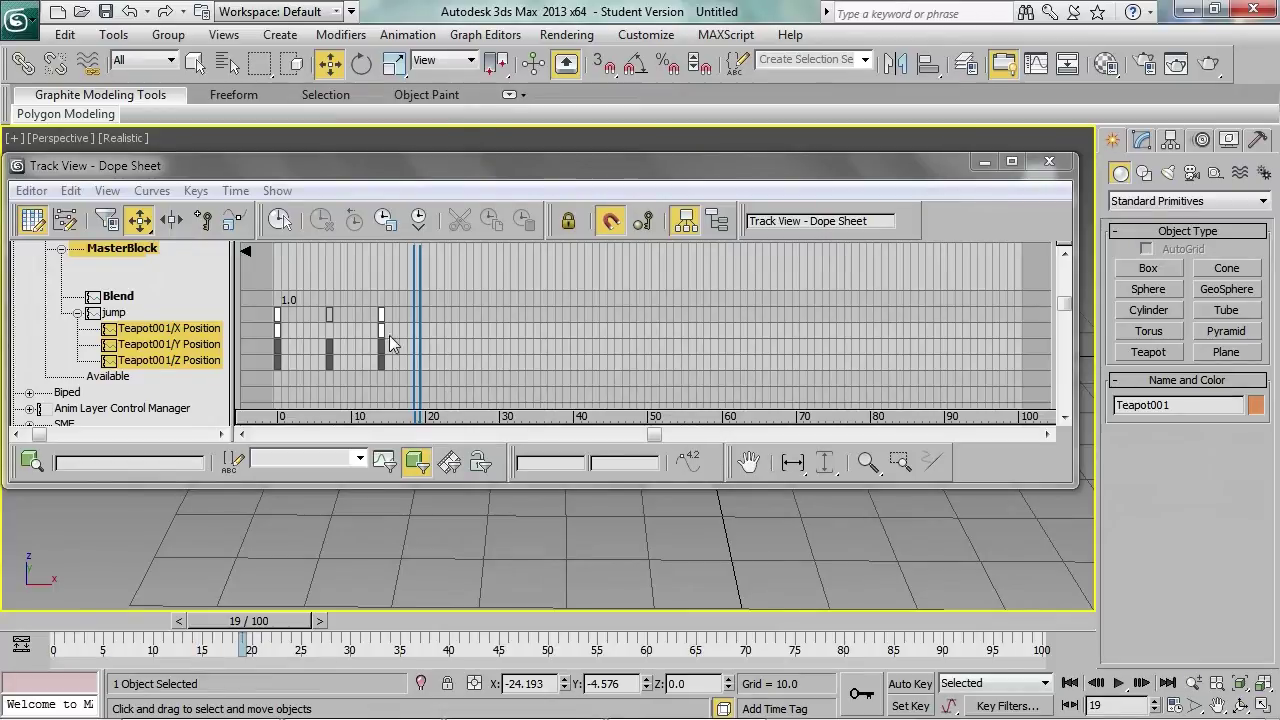
pyautogui.click(984, 161)
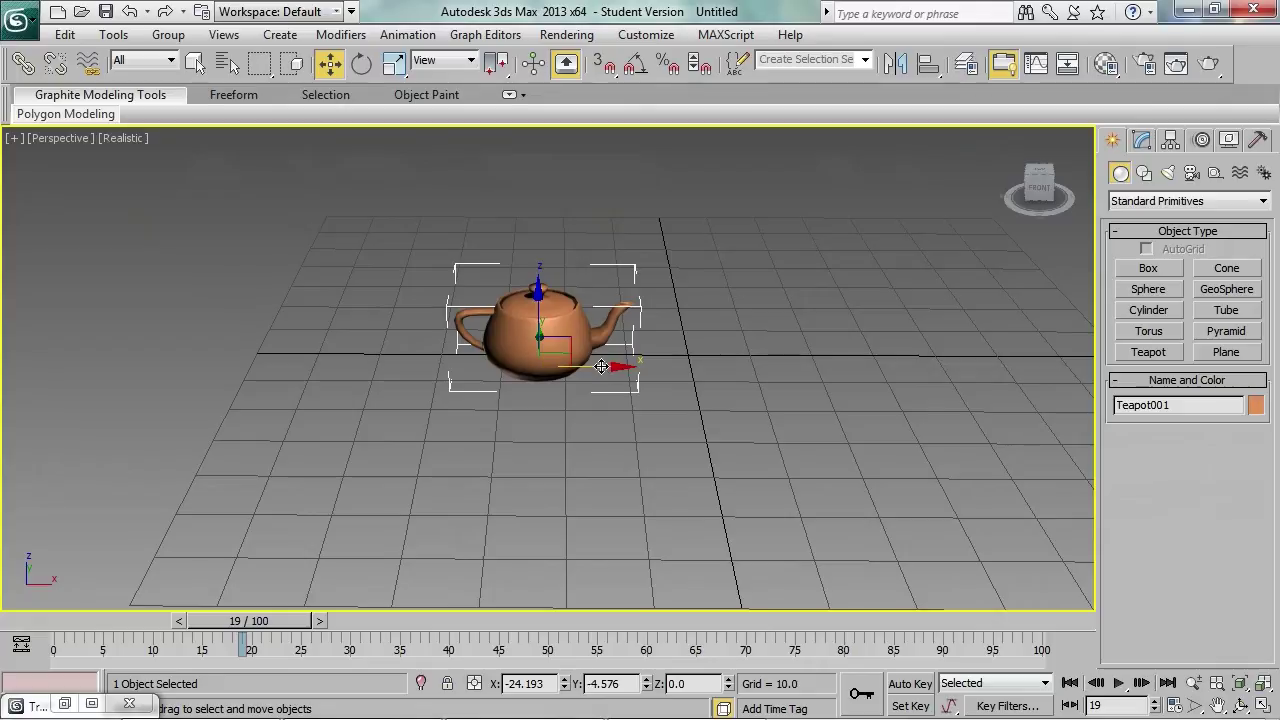
# - Return to frame 0, turn on Auto Key and raise the teapot above the grid along Z at frame 10
pyautogui.scroll(-3, 634, 400)
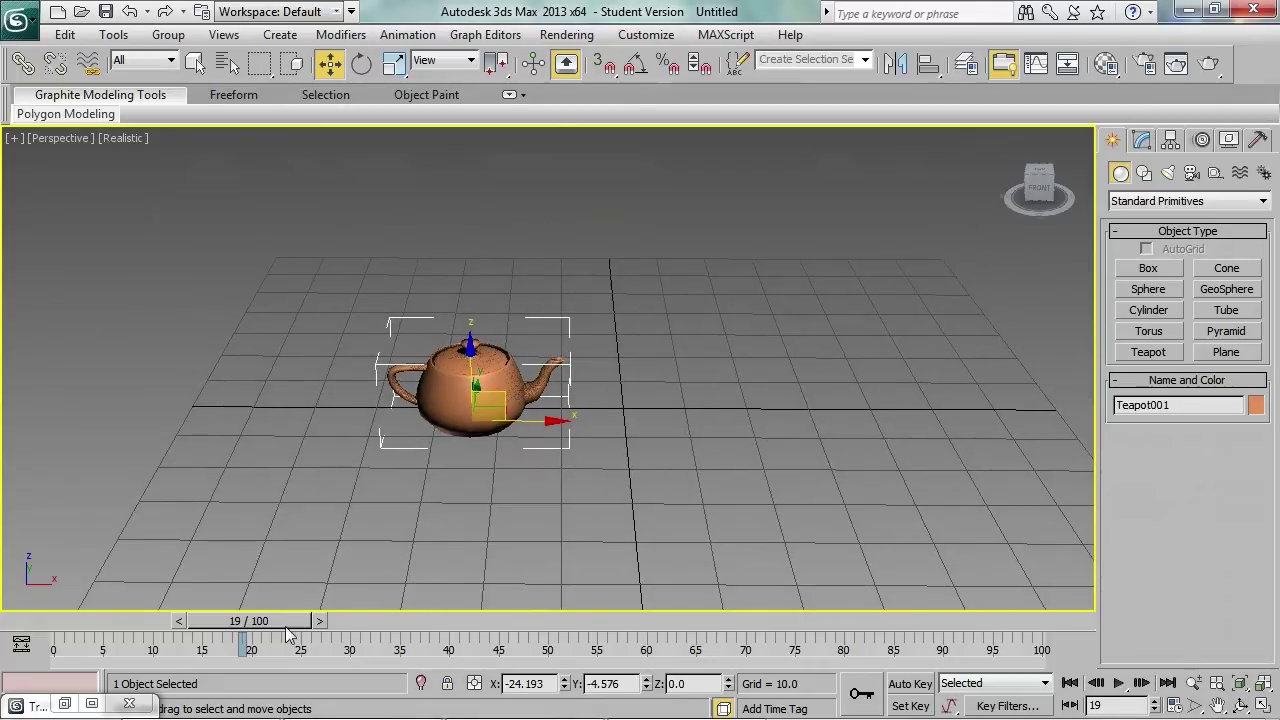
pyautogui.moveTo(292, 625); pyautogui.dragTo(90, 625)
pyautogui.press('w')
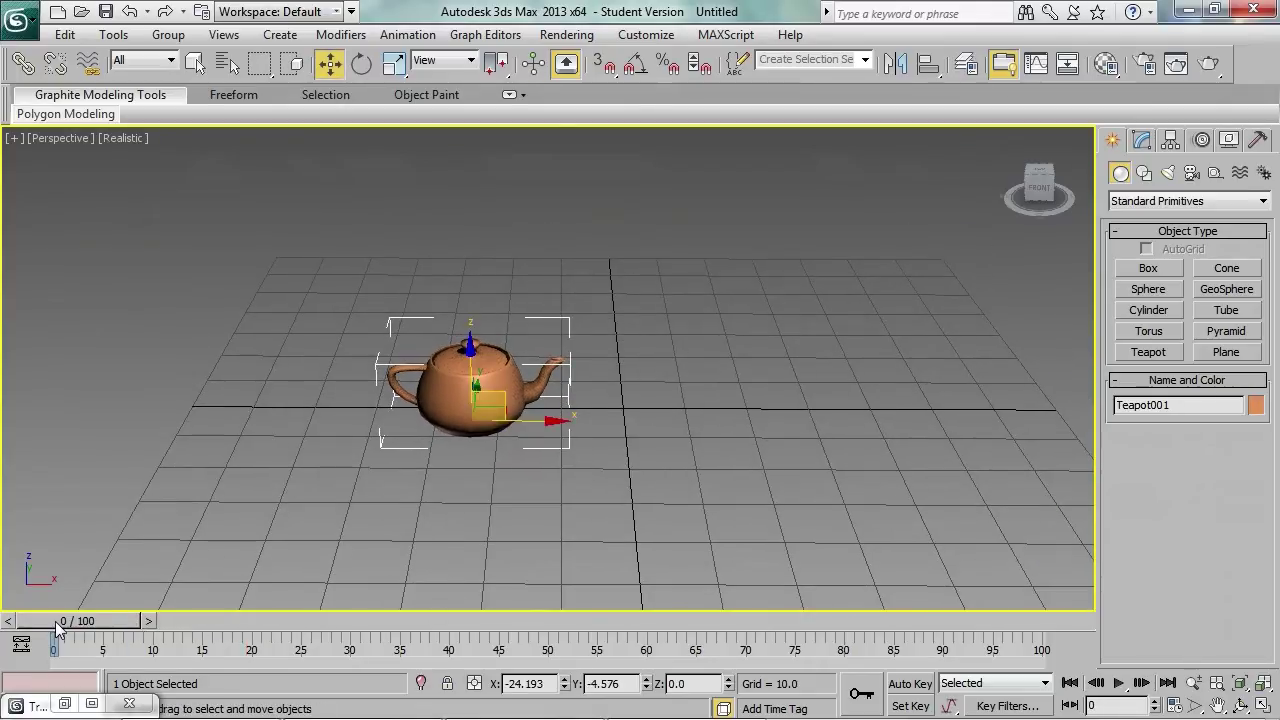
pyautogui.click(908, 684)
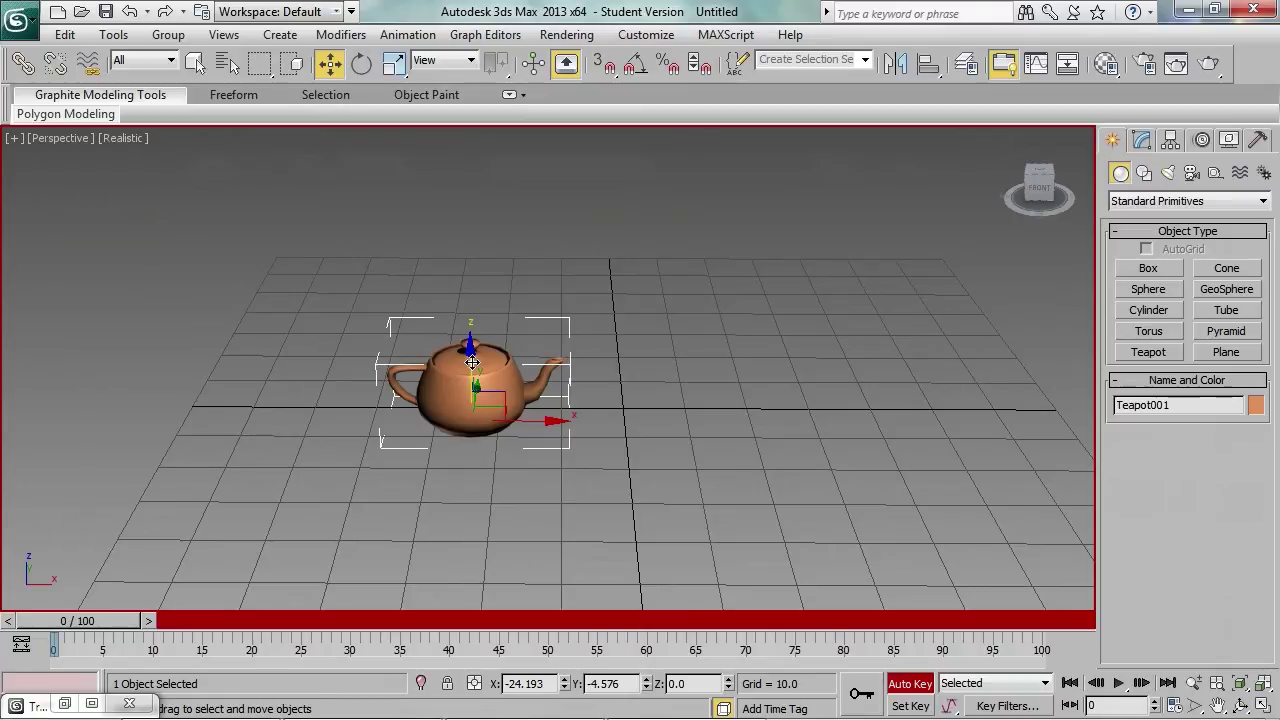
pyautogui.moveTo(115, 626); pyautogui.dragTo(220, 615)
pyautogui.moveTo(484, 350); pyautogui.dragTo(484, 182)
# - Rotate the teapot about 42 degrees around Y at frame 10 so that its spout tips downward
pyautogui.click(361, 63)
pyautogui.moveTo(534, 266); pyautogui.dragTo(534, 326, button='middle')
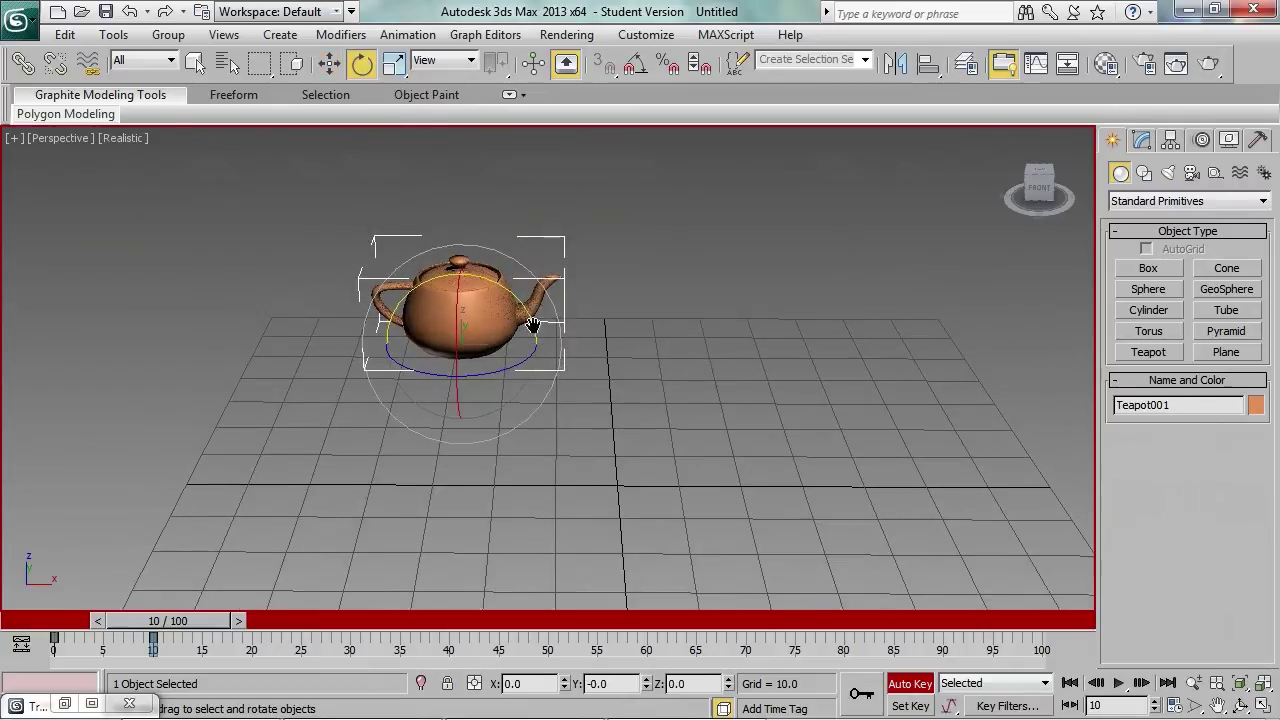
pyautogui.moveTo(500, 286); pyautogui.dragTo(1222, 660)
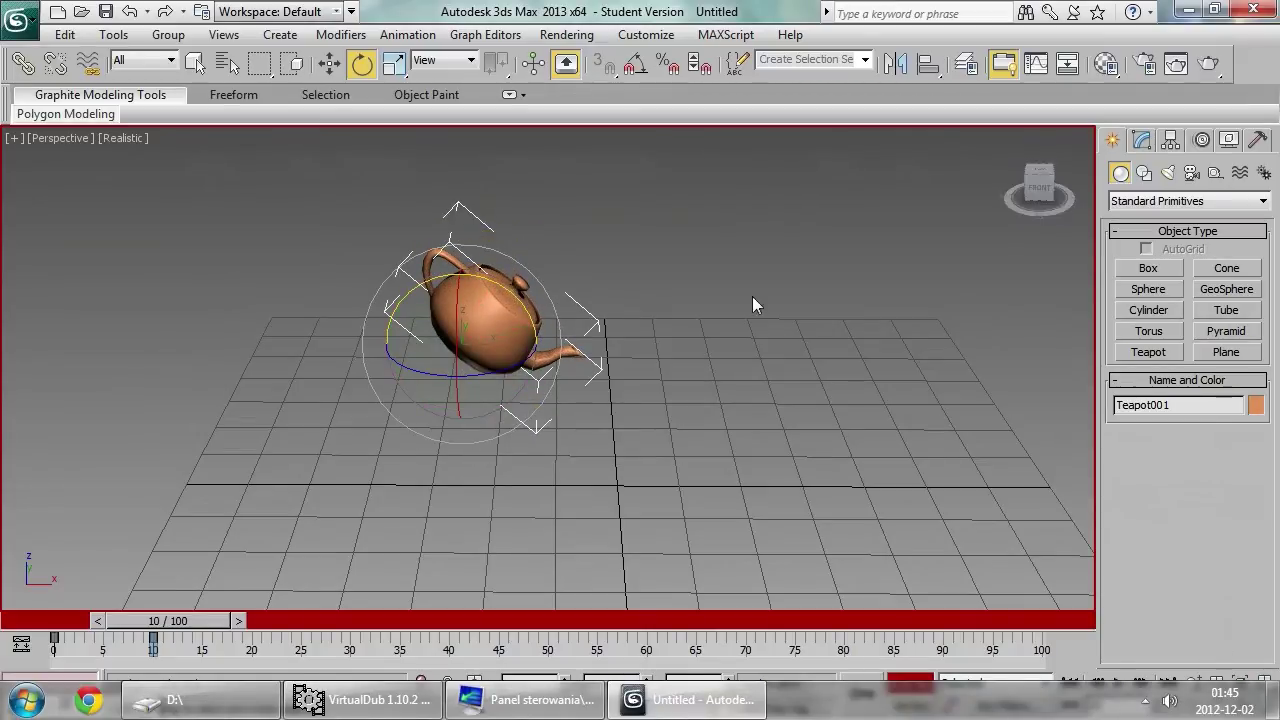
# - At frame 20, rotate the teapot back upright and lower it onto the grid at Z 0
pyautogui.moveTo(201, 623); pyautogui.dragTo(305, 628)
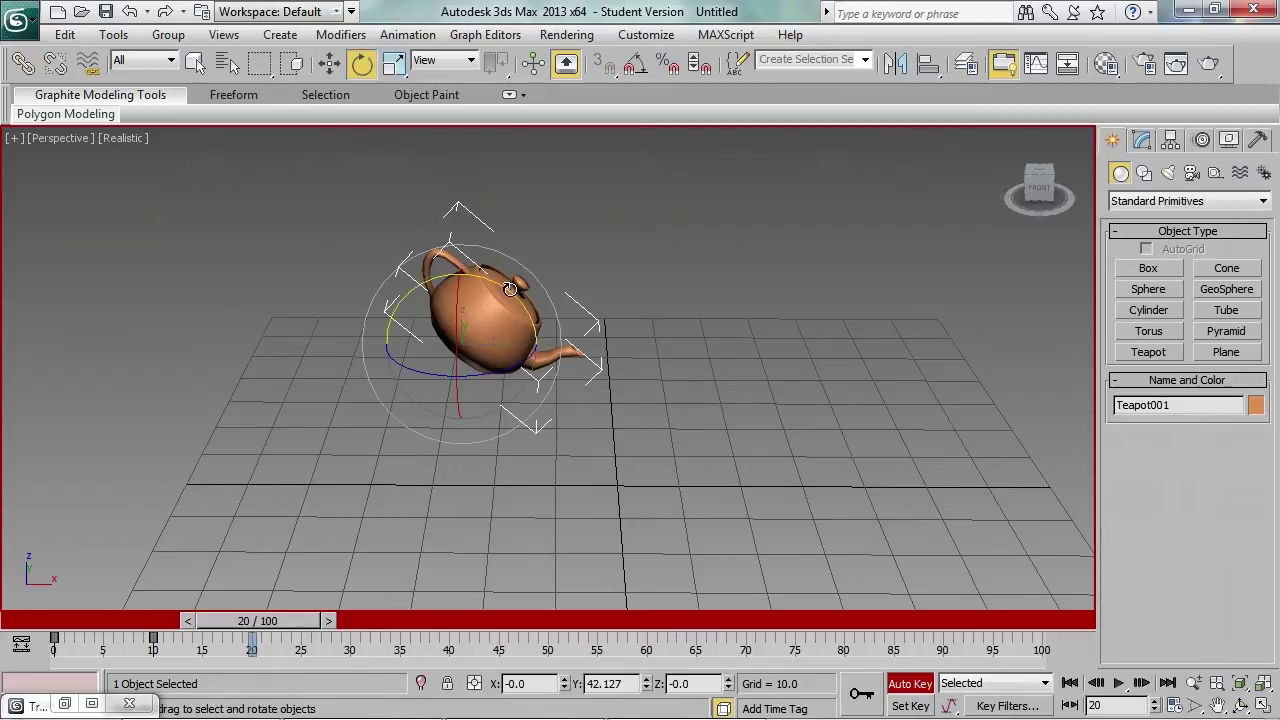
pyautogui.moveTo(510, 289); pyautogui.dragTo(495, 245)
pyautogui.click(330, 63)
pyautogui.moveTo(453, 285); pyautogui.dragTo(565, 524)
pyautogui.doubleClick(684, 683)
pyautogui.write('0')
pyautogui.press('Return')
# - Set the teapot's Y rotation to 0 at frame 20
pyautogui.click(362, 64)
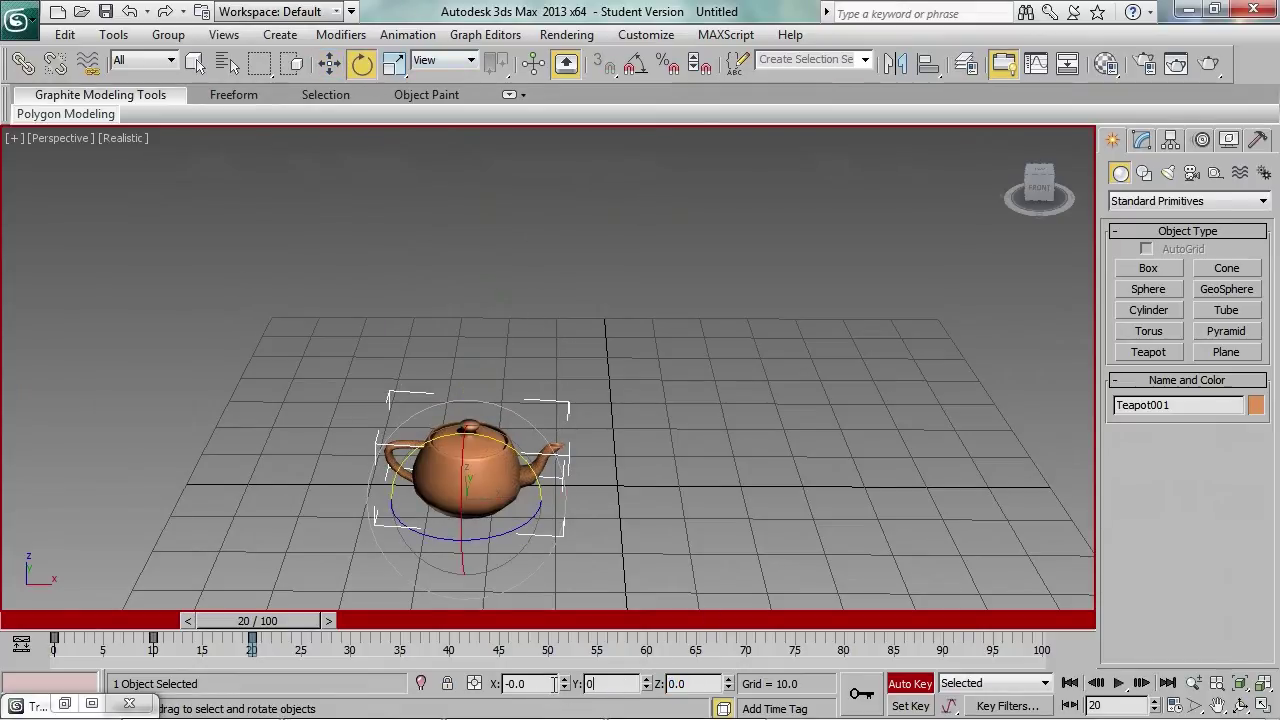
pyautogui.write('0')
pyautogui.press('Return')
# - Go back to frame 10 and also rotate the raised teapot around its X axis
pyautogui.moveTo(282, 621); pyautogui.dragTo(168, 622)
pyautogui.press('/')
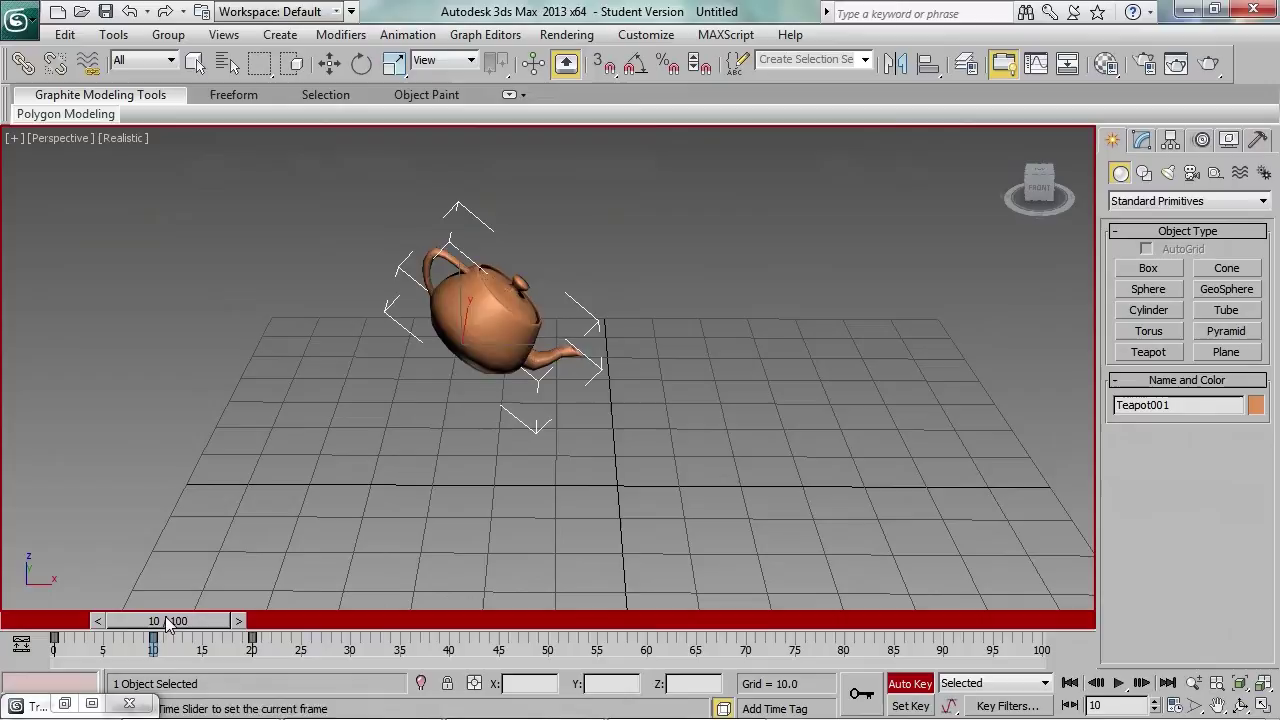
pyautogui.press('e')
pyautogui.moveTo(455, 340); pyautogui.dragTo(449, 398)
pyautogui.press('q')
# - Play the new tilting jump from frame 0 and turn off Auto Key
pyautogui.moveTo(183, 624); pyautogui.dragTo(52, 635)
pyautogui.press('/')
pyautogui.press('e')
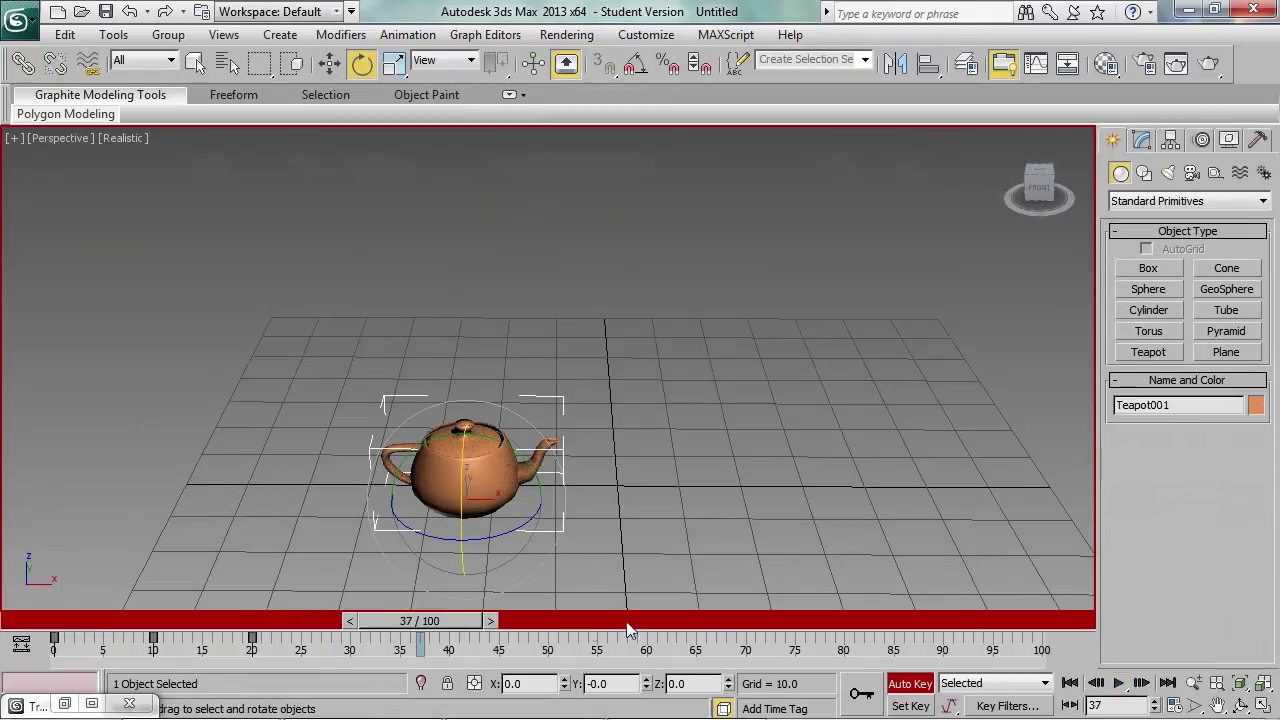
pyautogui.click(909, 685)
pyautogui.press('q')
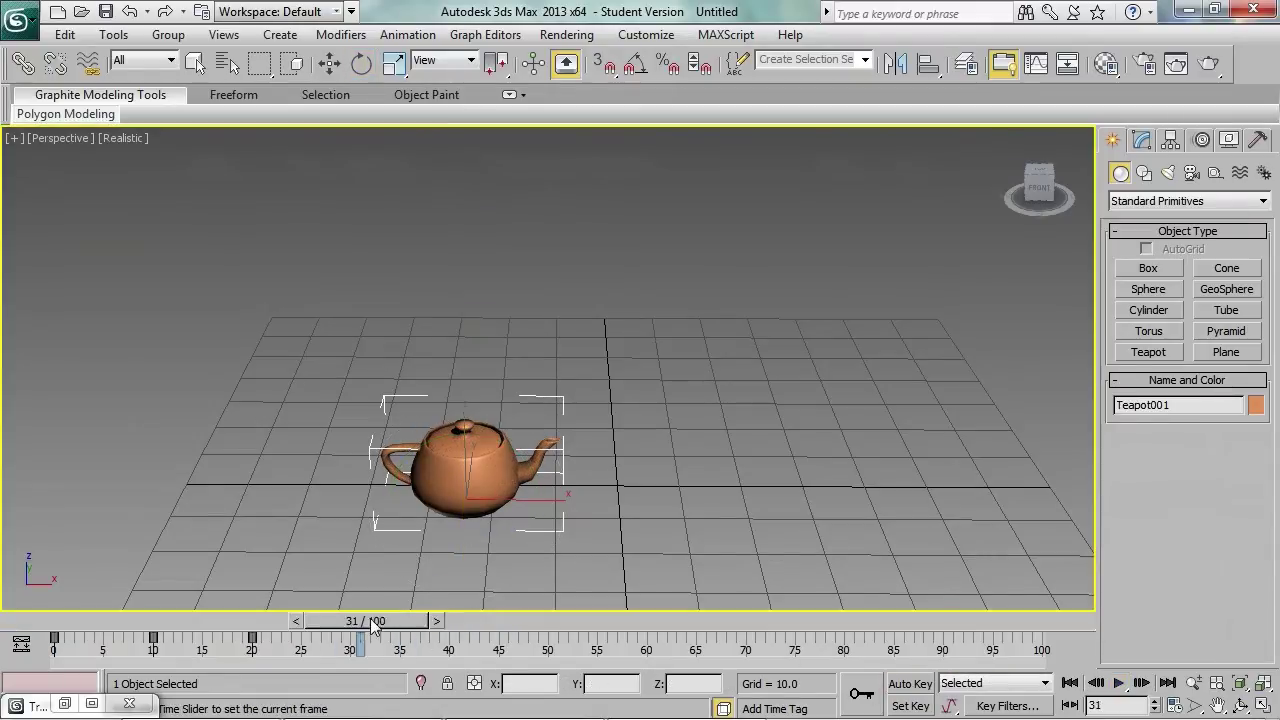
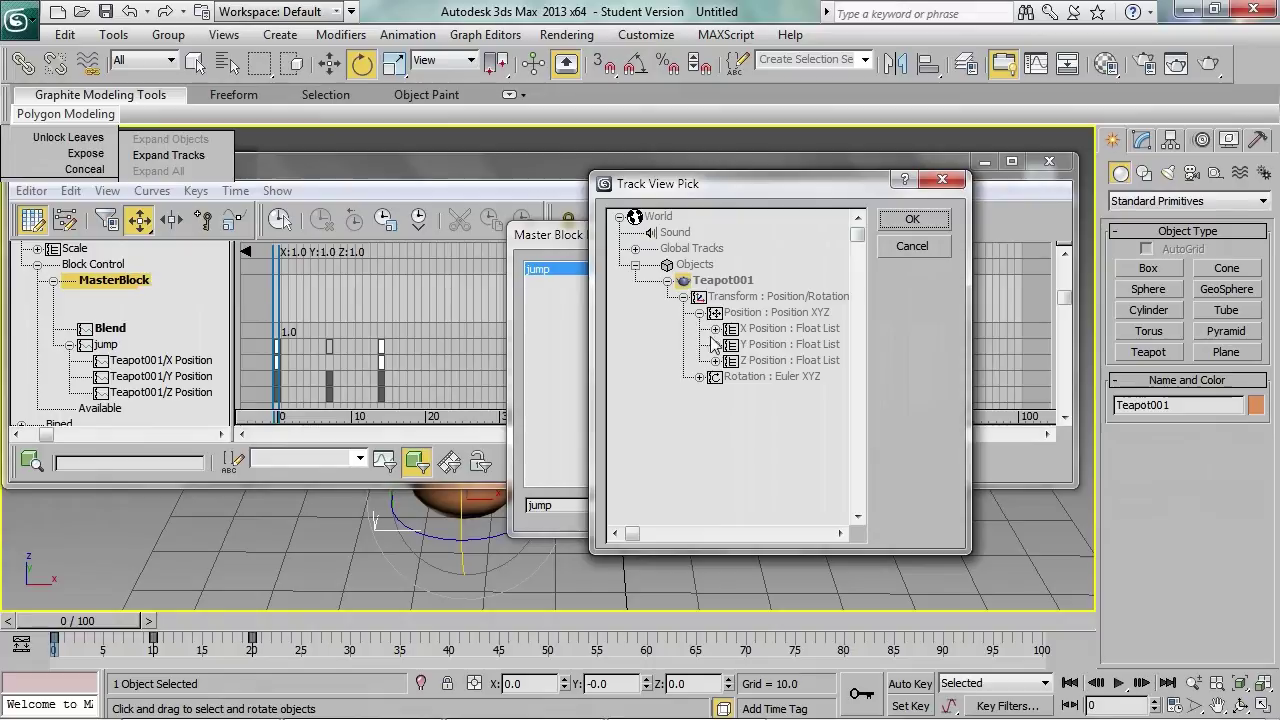
# - Pick the teapot's Z Position Bezier Float and its X, Y and Z Rotation tracks for a new master block entry
pyautogui.click(716, 360)
pyautogui.click(790, 376)
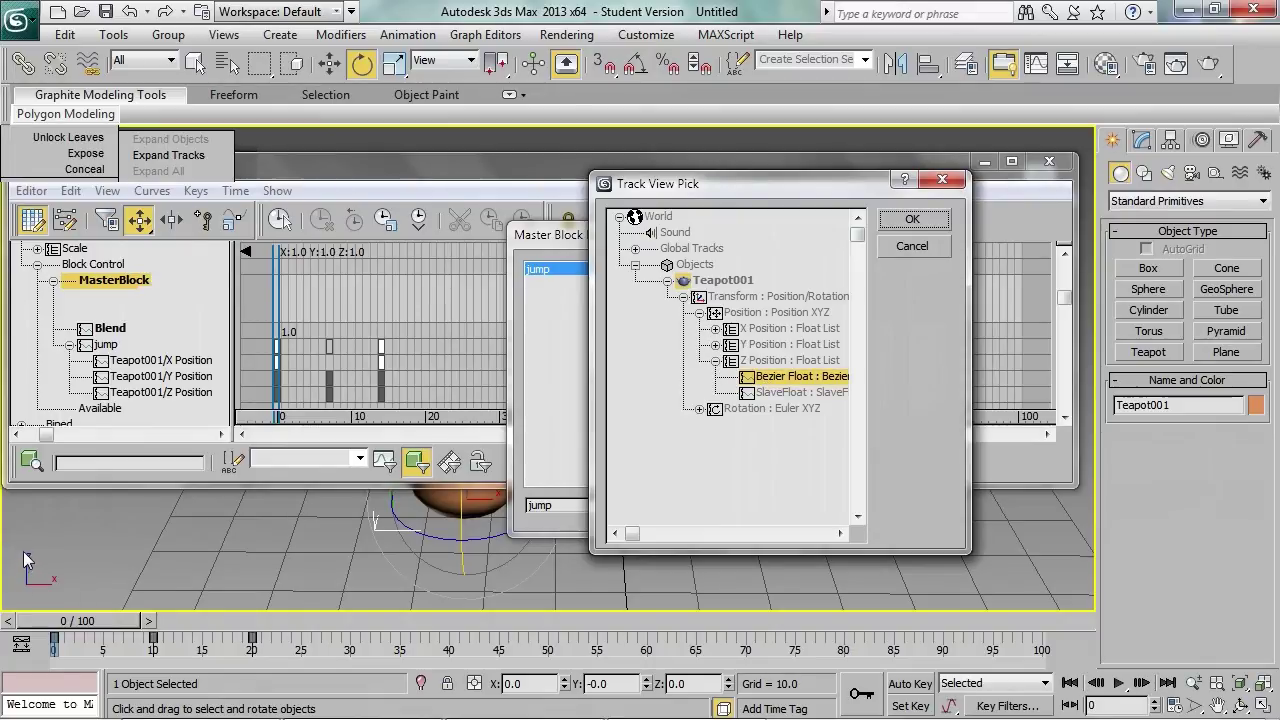
pyautogui.click(752, 378)
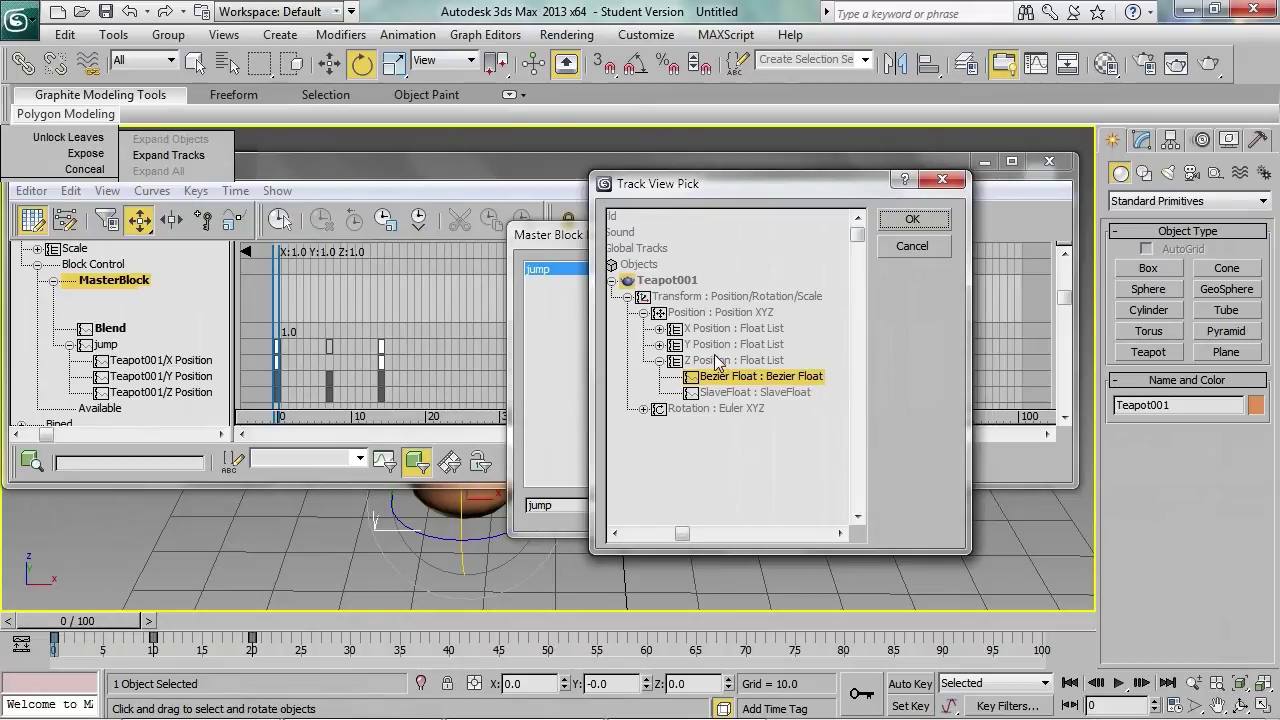
pyautogui.click(642, 409)
pyautogui.click(706, 424)
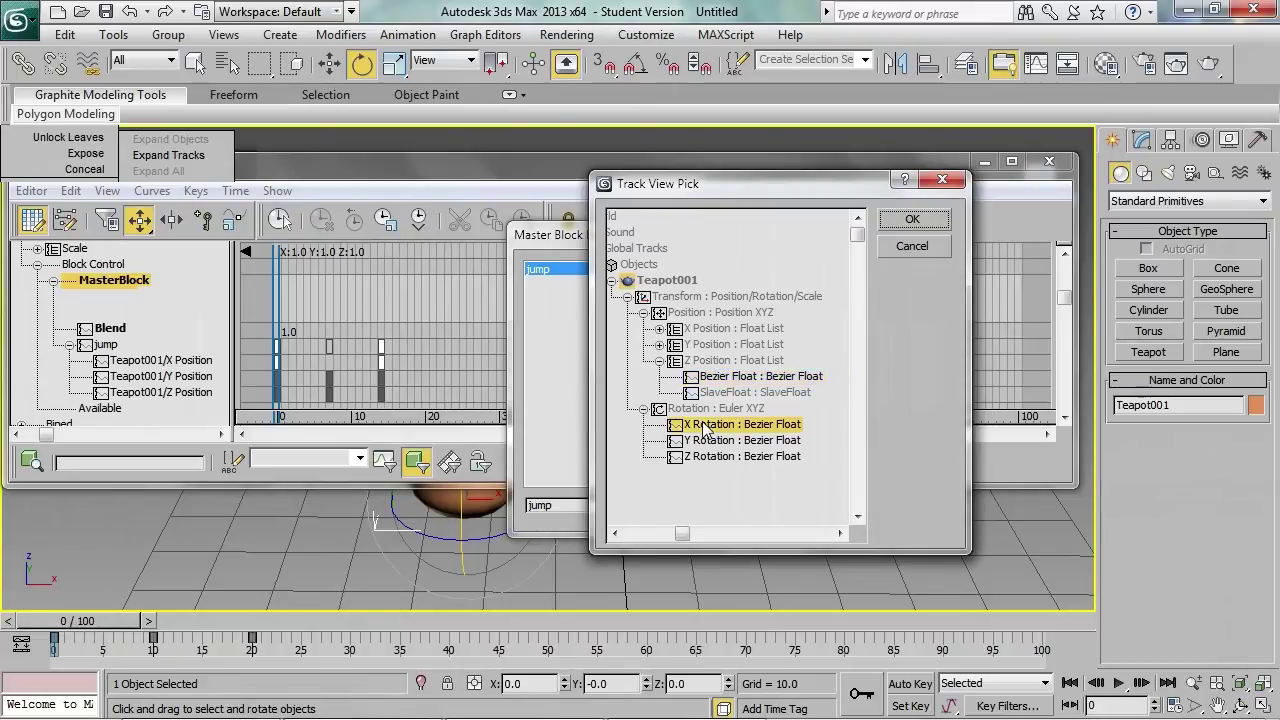
pyautogui.keyDown('shift'); pyautogui.click(706, 458); pyautogui.keyUp('shift')
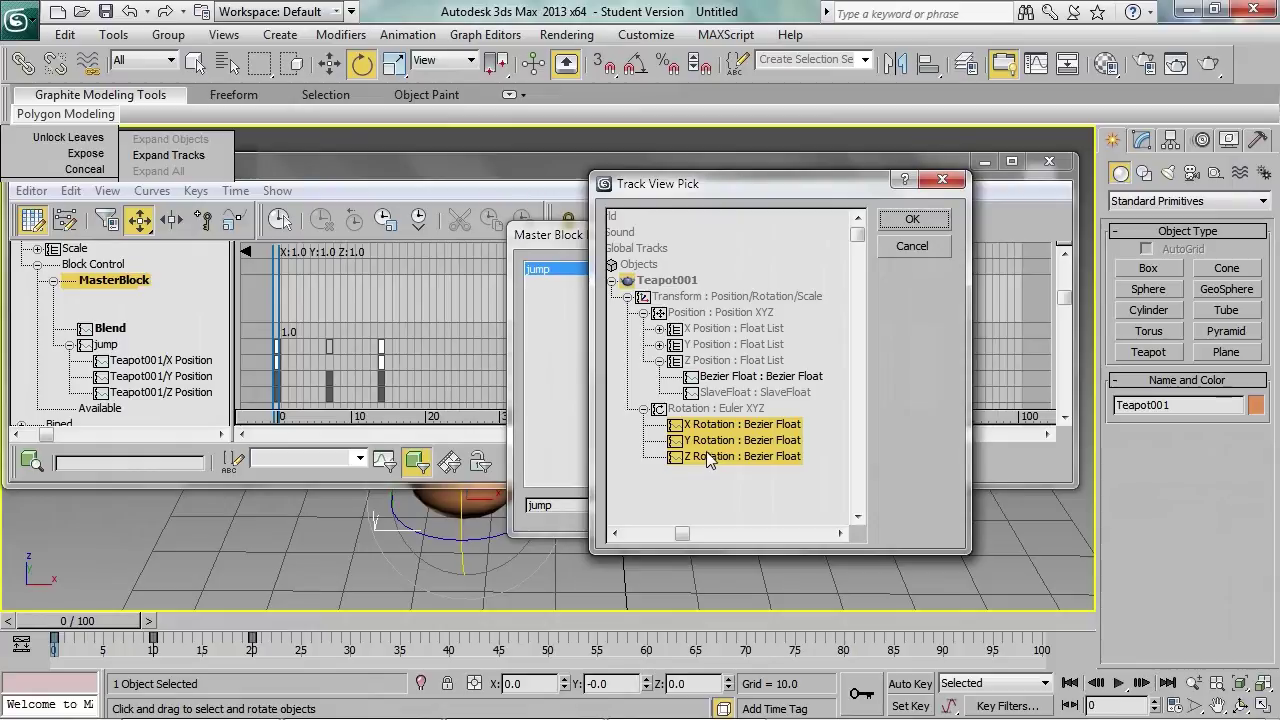
pyautogui.keyDown('ctrl'); pyautogui.click(725, 378); pyautogui.keyUp('ctrl')
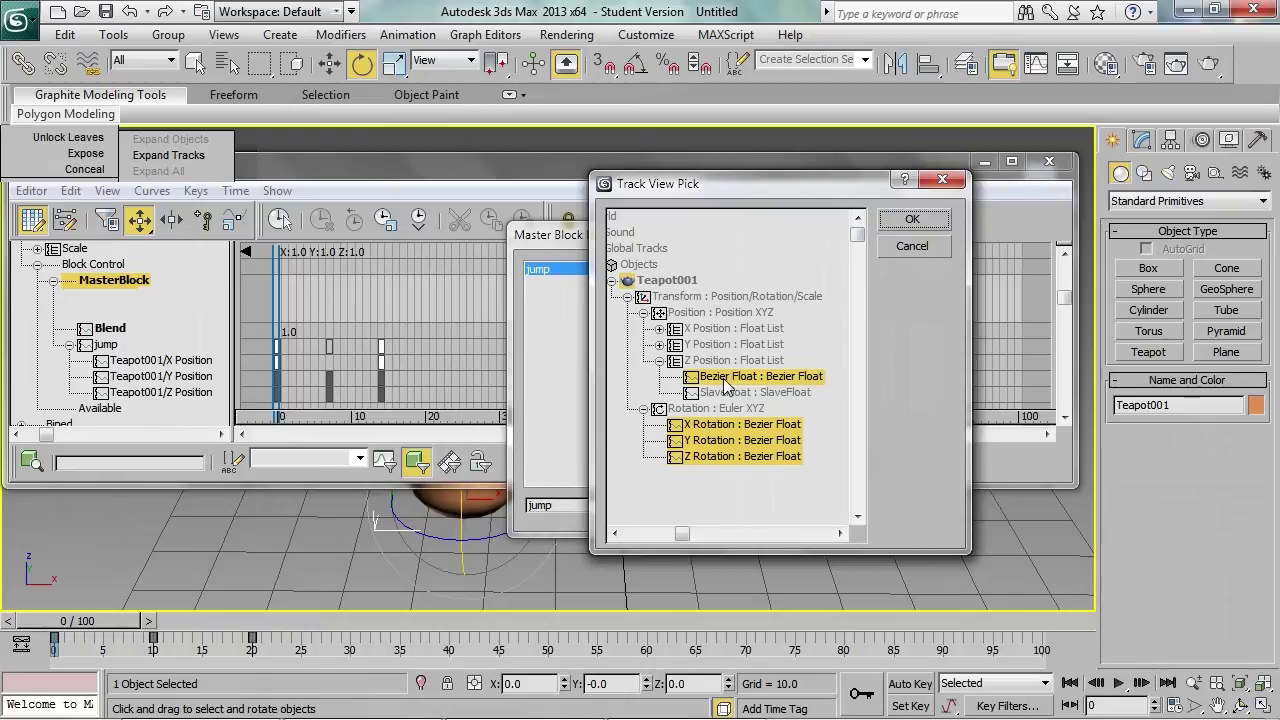
pyautogui.click(908, 220)
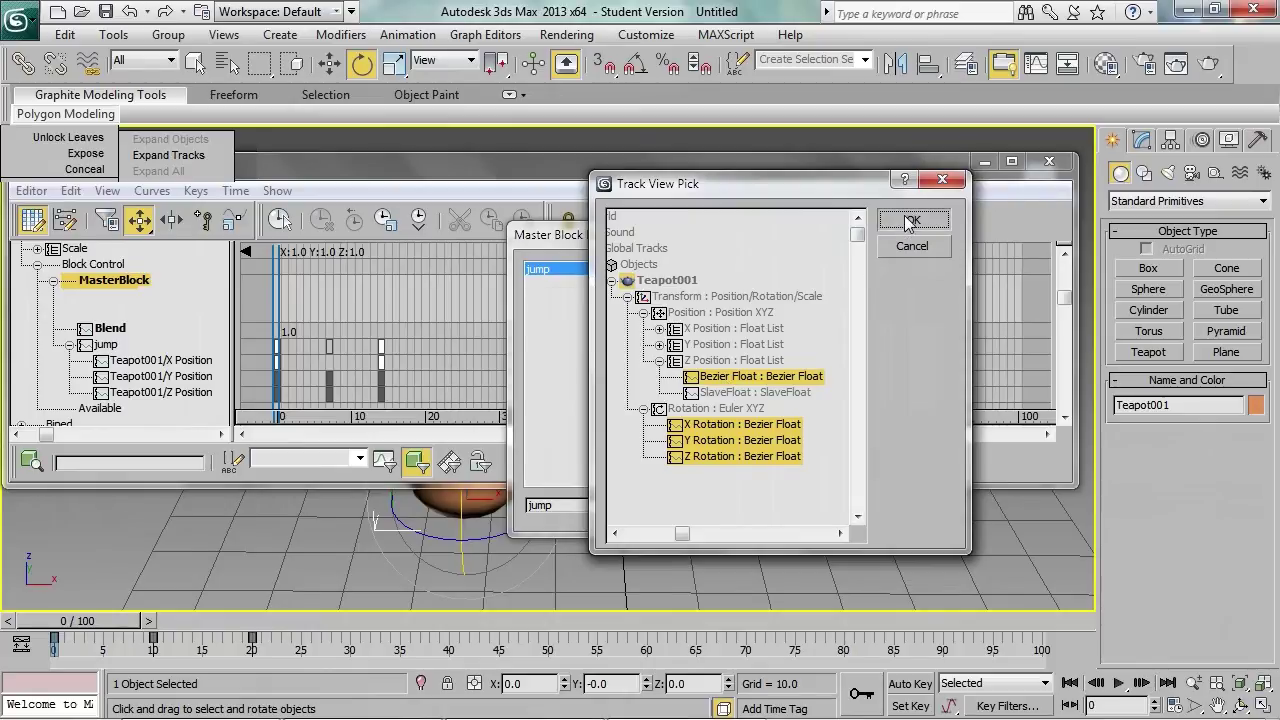
# - Name the new block flip, set its end to frame 20, give it a teal color, and accept the Master Block parameters
pyautogui.doubleClick(639, 346)
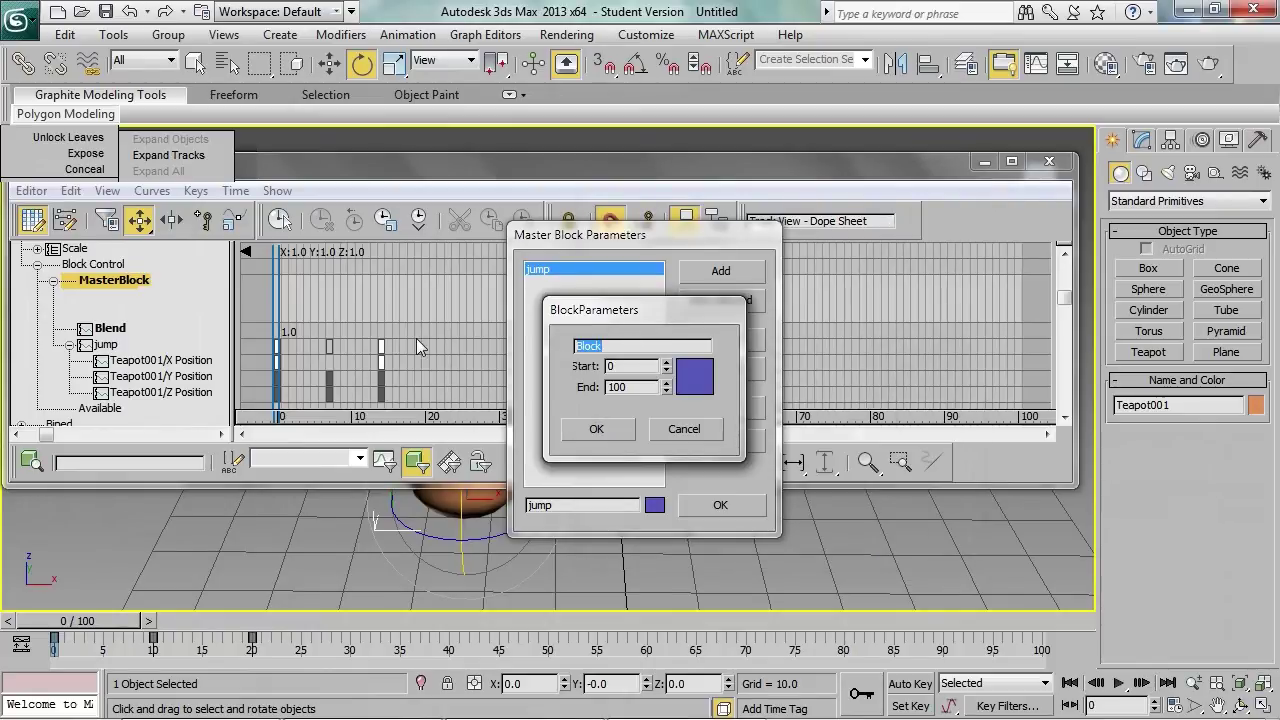
pyautogui.write('flip')
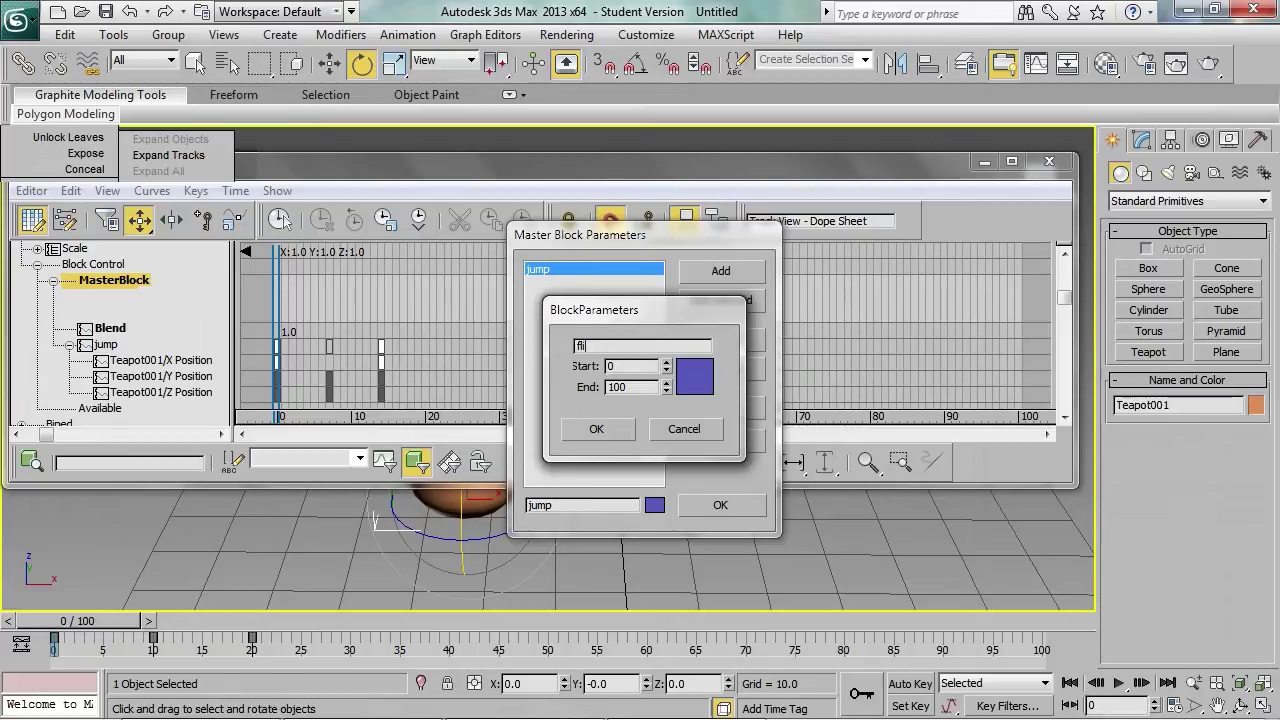
pyautogui.doubleClick(636, 386)
pyautogui.write('20')
pyautogui.press('Tab')
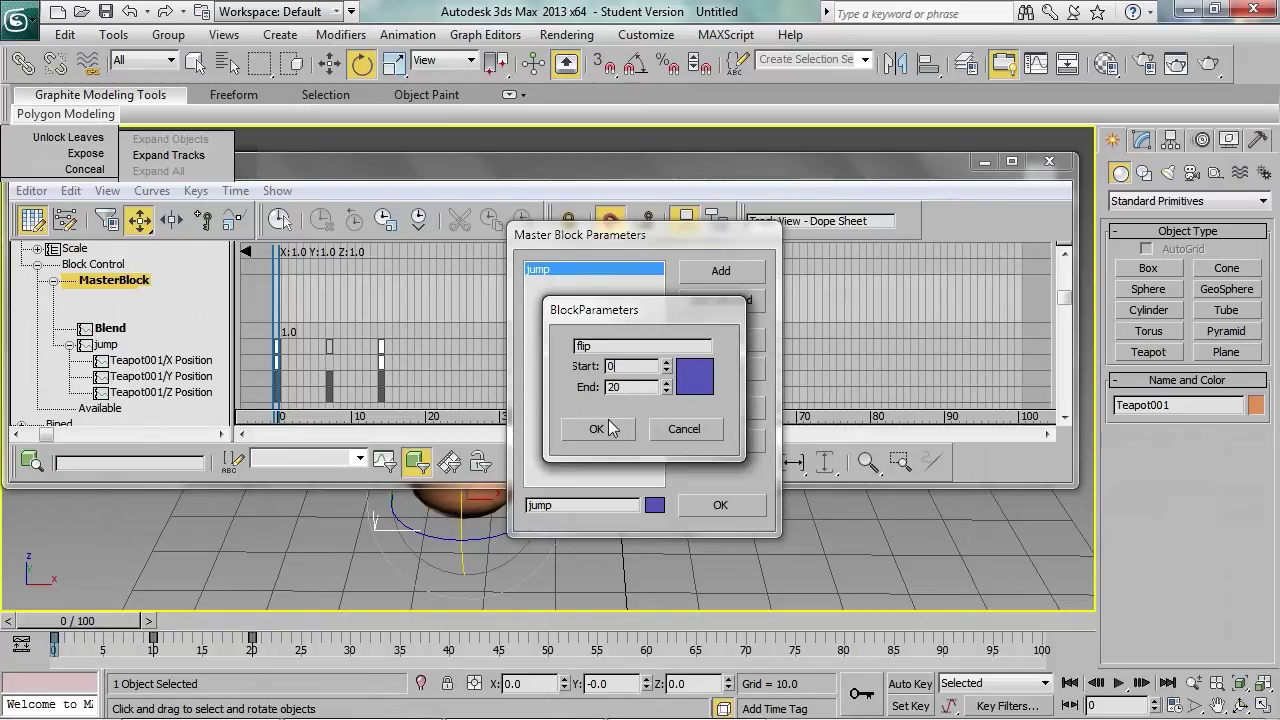
pyautogui.click(700, 378)
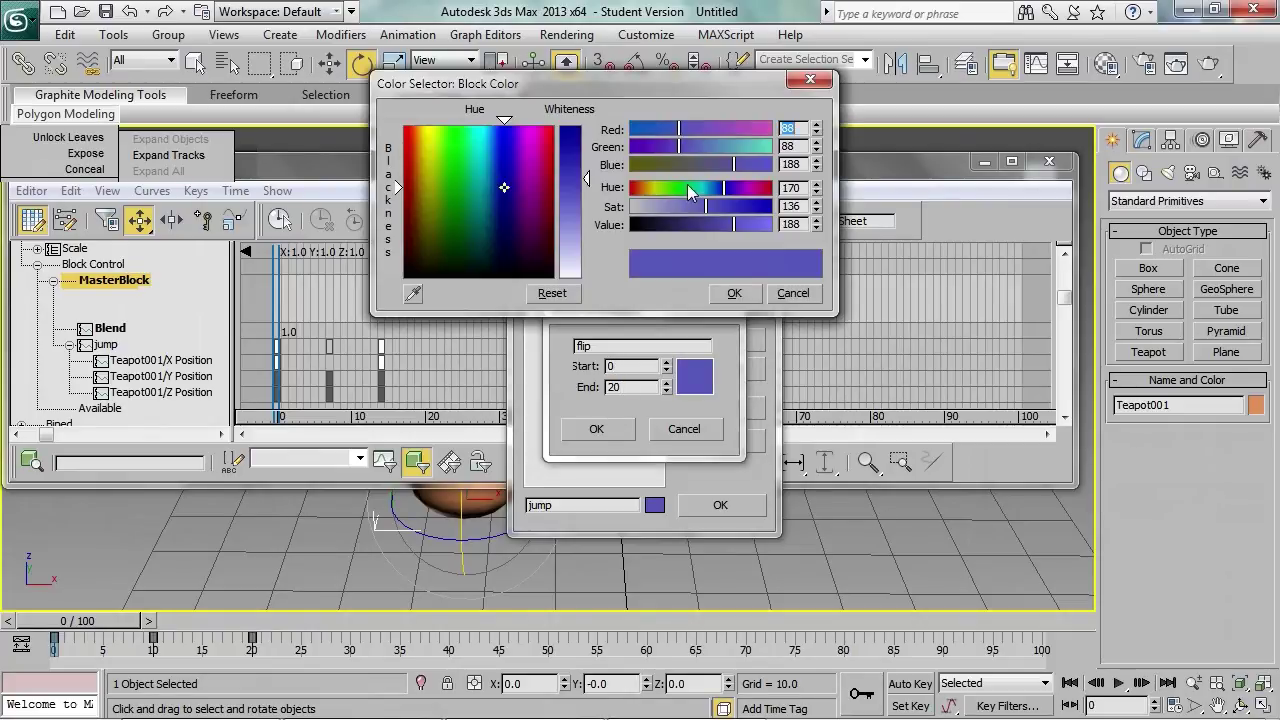
pyautogui.moveTo(720, 190); pyautogui.dragTo(706, 190)
pyautogui.click(734, 293)
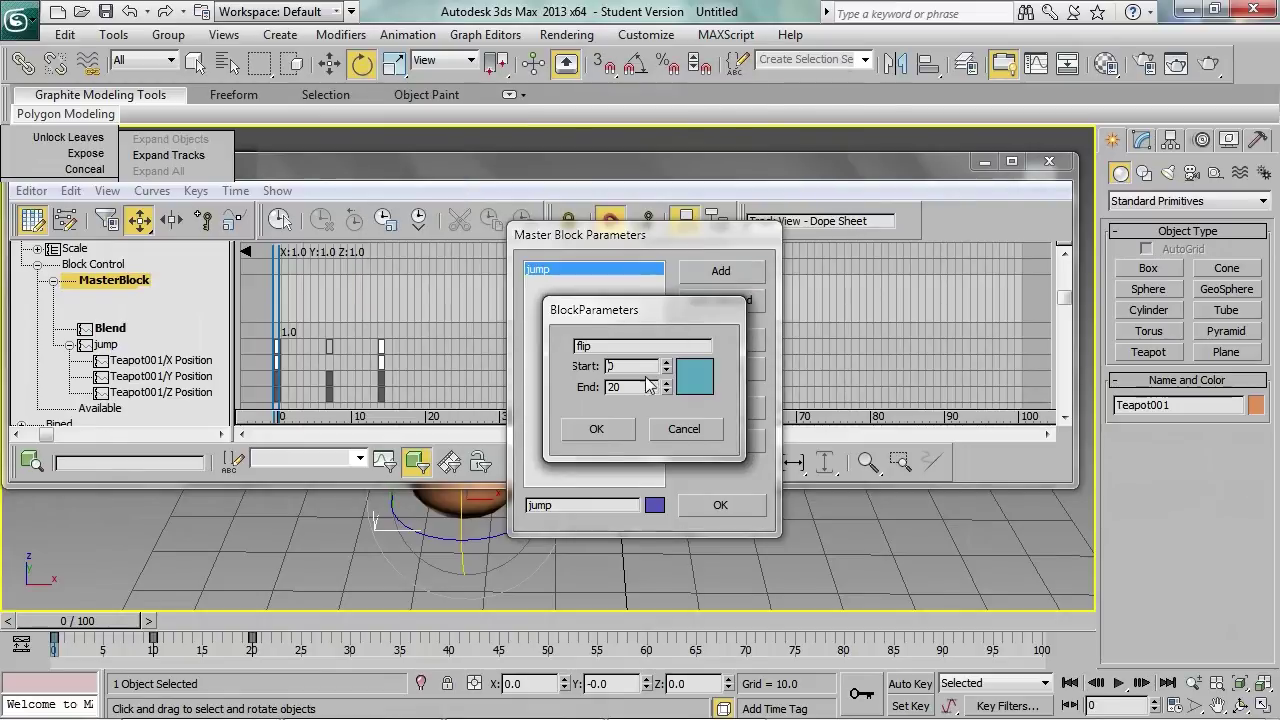
pyautogui.click(598, 430)
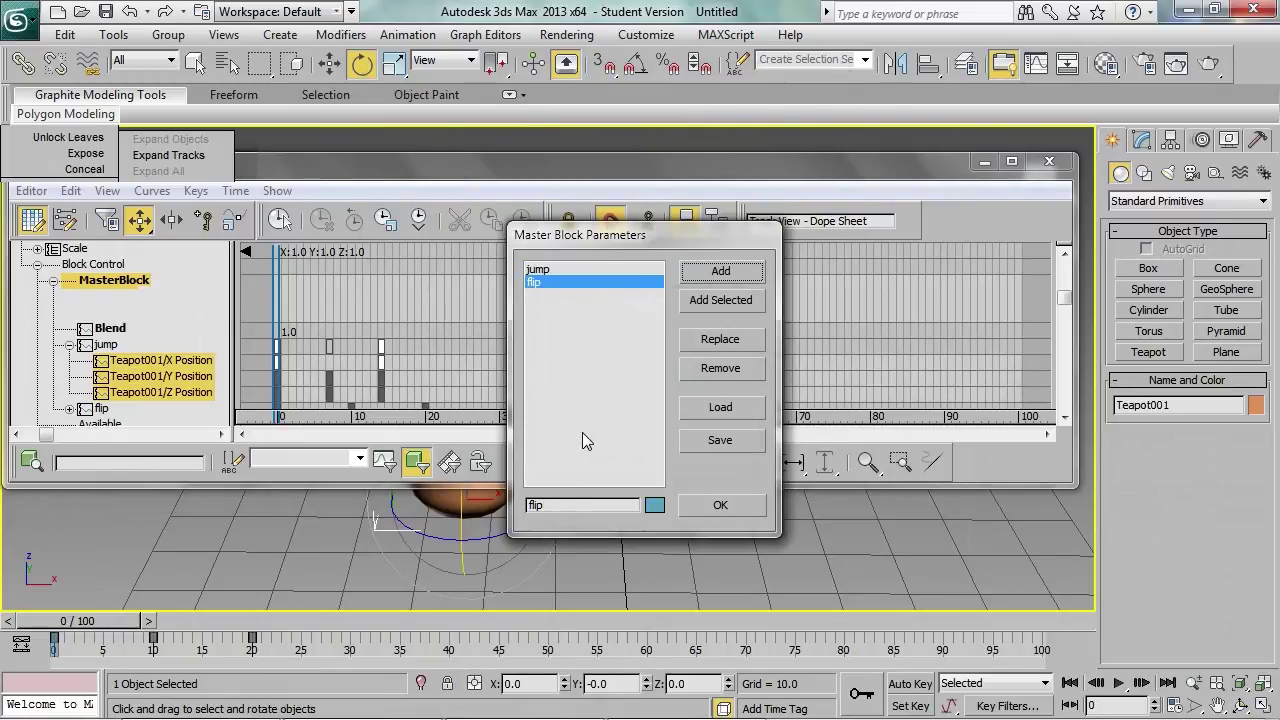
pyautogui.click(720, 505)
# - Delete the teapot's keys at frames 0, 10 and 20 from the timeline and close the Dope Sheet
pyautogui.scroll(-1, 138, 380)
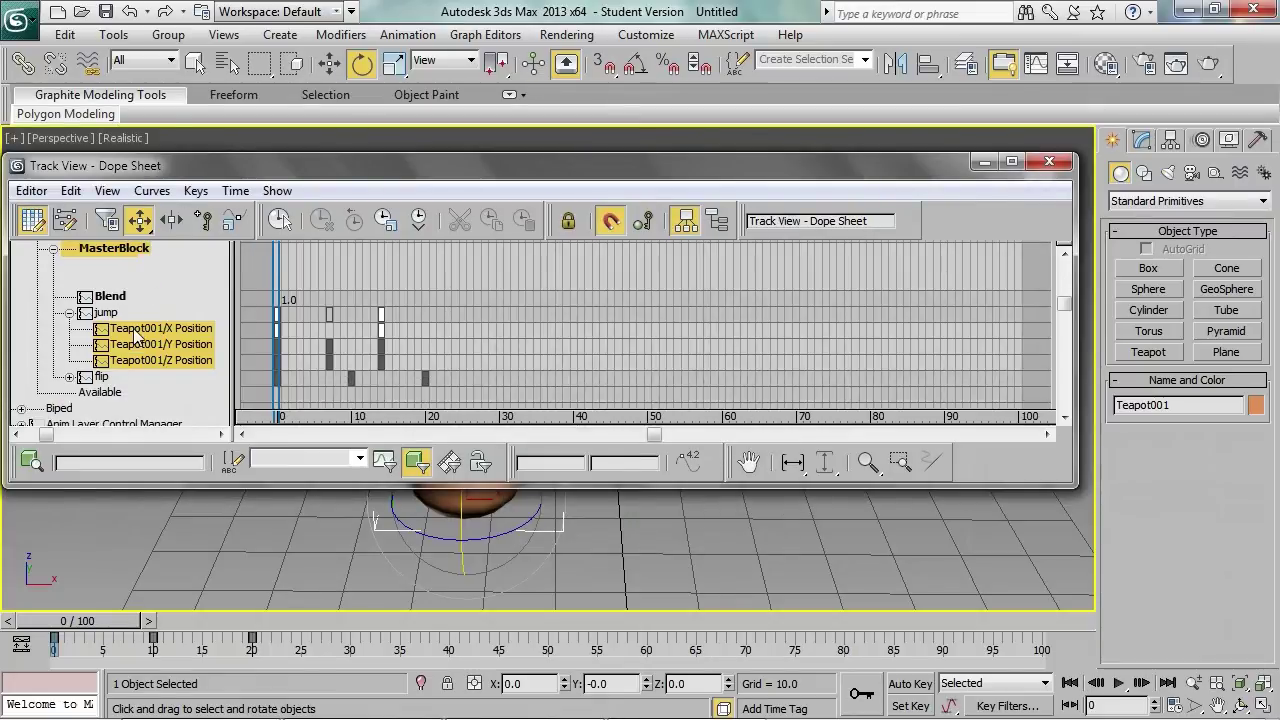
pyautogui.click(68, 313)
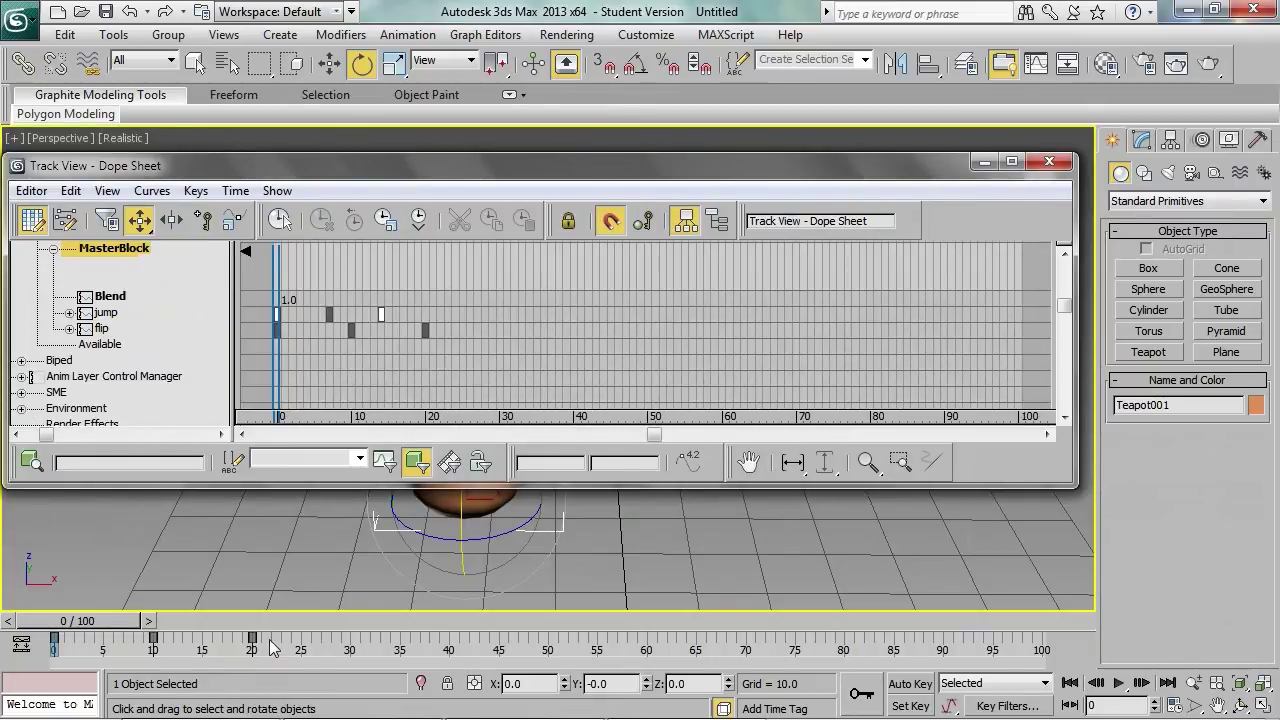
pyautogui.click(340, 650)
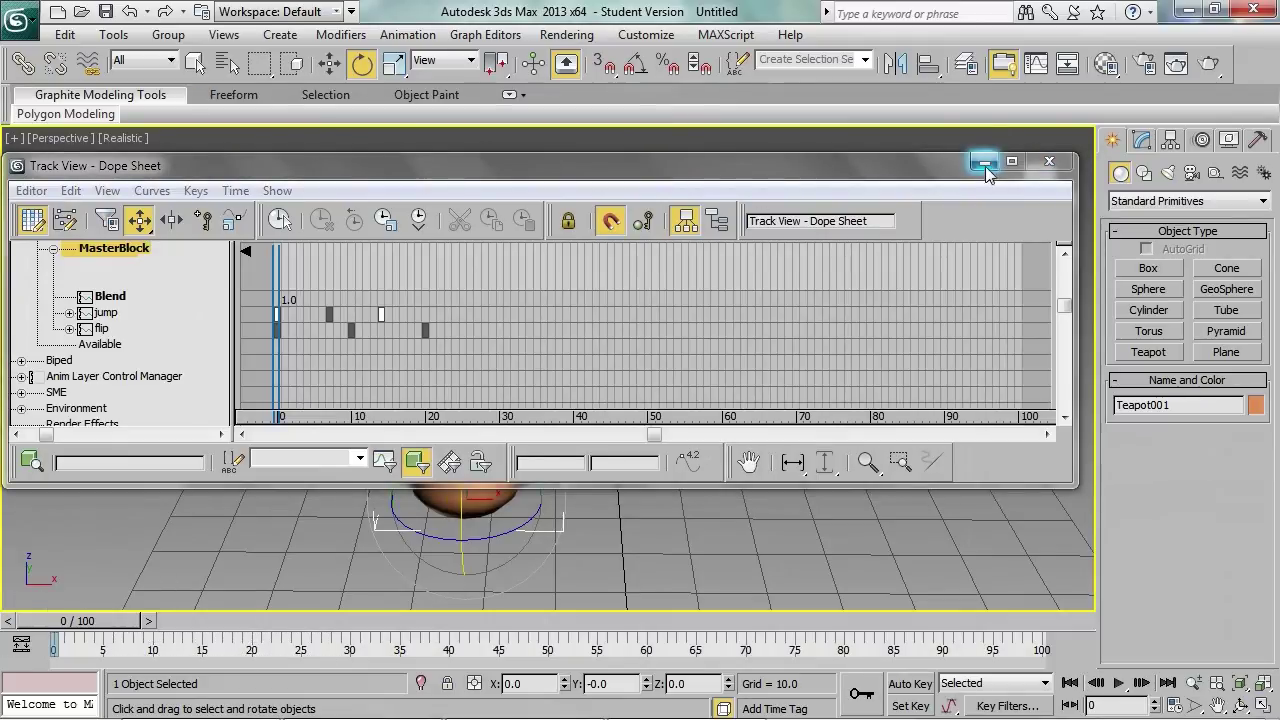
pyautogui.click(1049, 161)
pyautogui.click(624, 449)
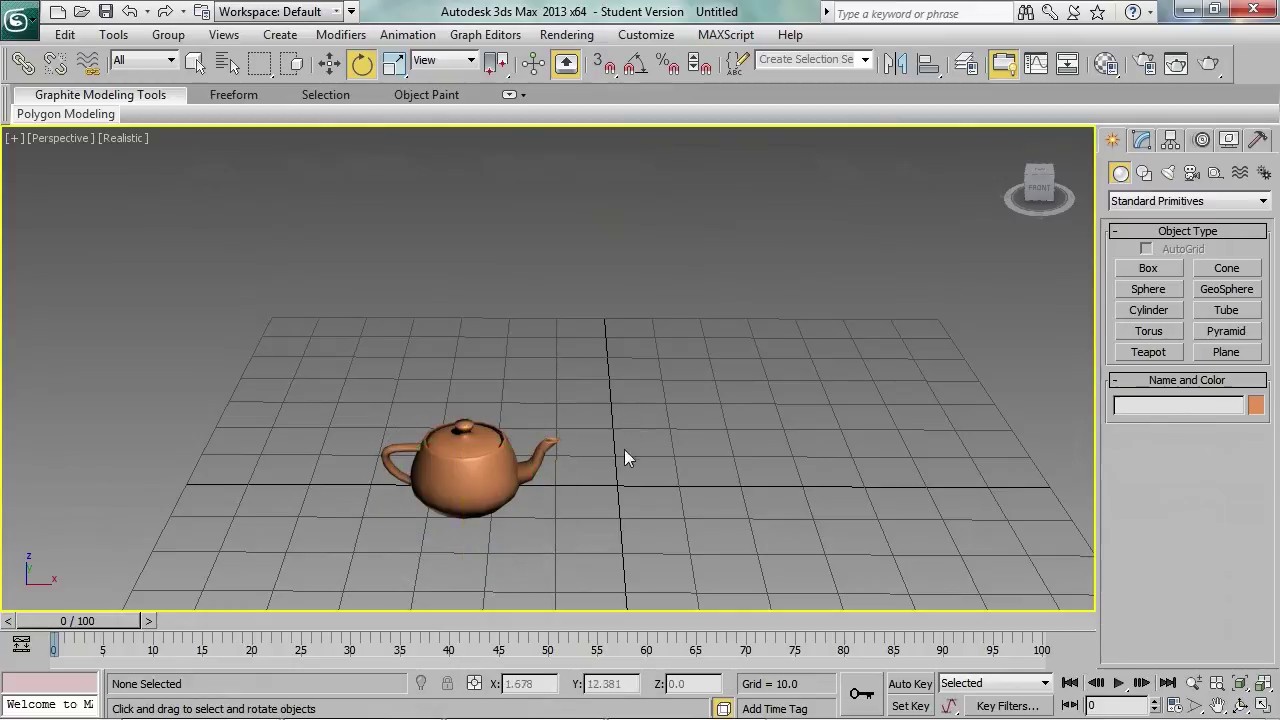
# - Move the teapot to the near-left corner of the grid, about X -55 and Y -61
pyautogui.moveTo(624, 449); pyautogui.dragTo(613, 320, button='middle')
pyautogui.scroll(-3, 613, 320)
pyautogui.click(487, 333)
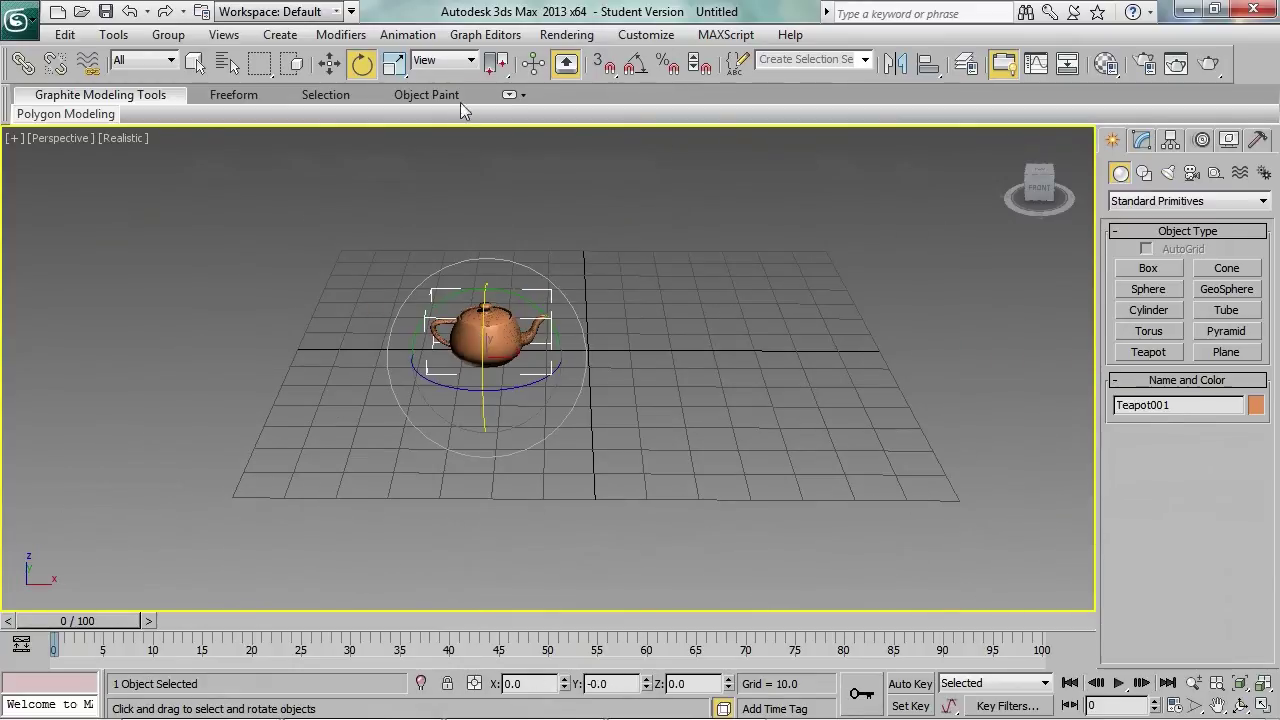
pyautogui.click(329, 64)
pyautogui.moveTo(510, 362); pyautogui.dragTo(332, 460)
pyautogui.click(564, 490)
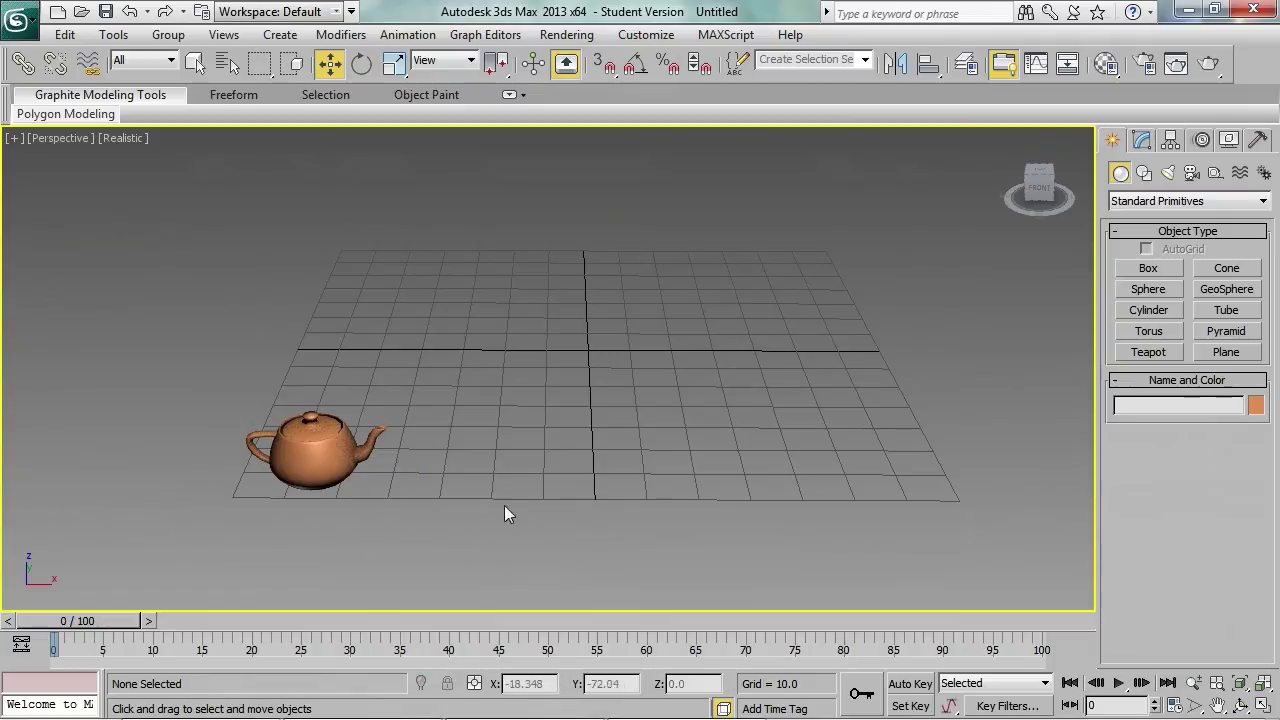
# - Reopen the Dope Sheet for the teapot and insert a jump block on the MasterBlock track at about frame 7
pyautogui.click(326, 436)
pyautogui.click(493, 36)
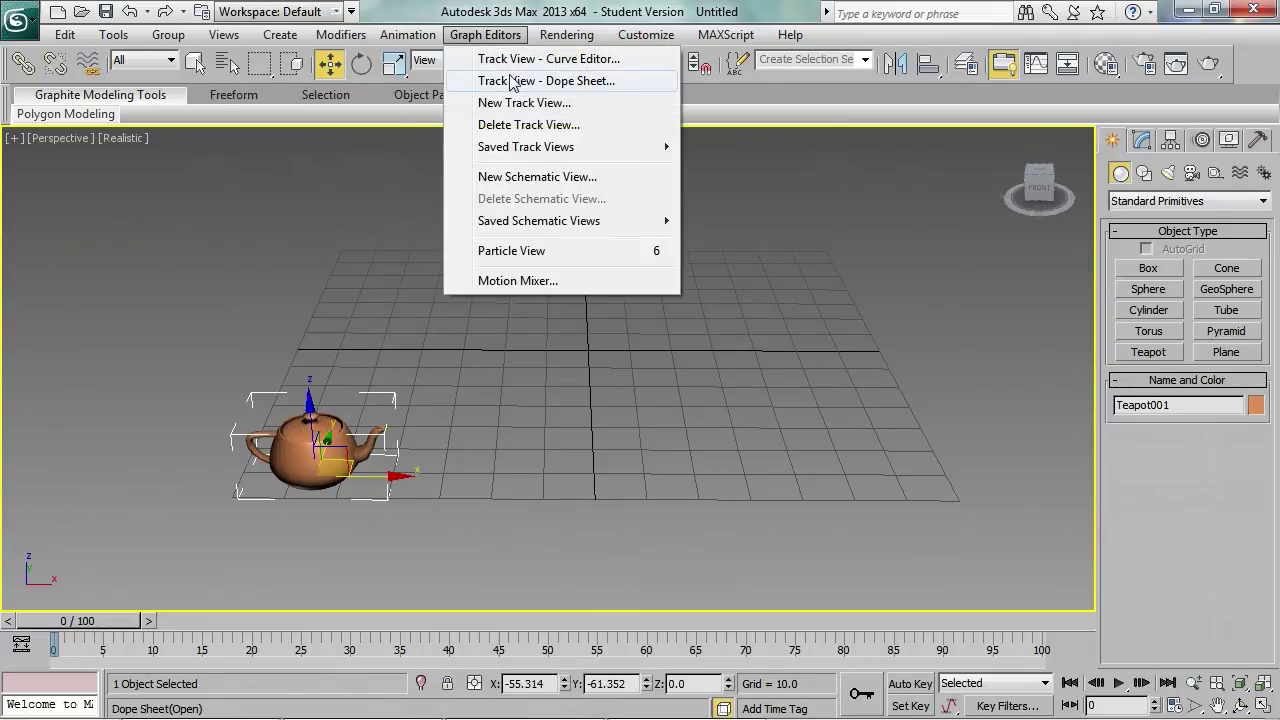
pyautogui.click(511, 81)
pyautogui.scroll(-2, 125, 312)
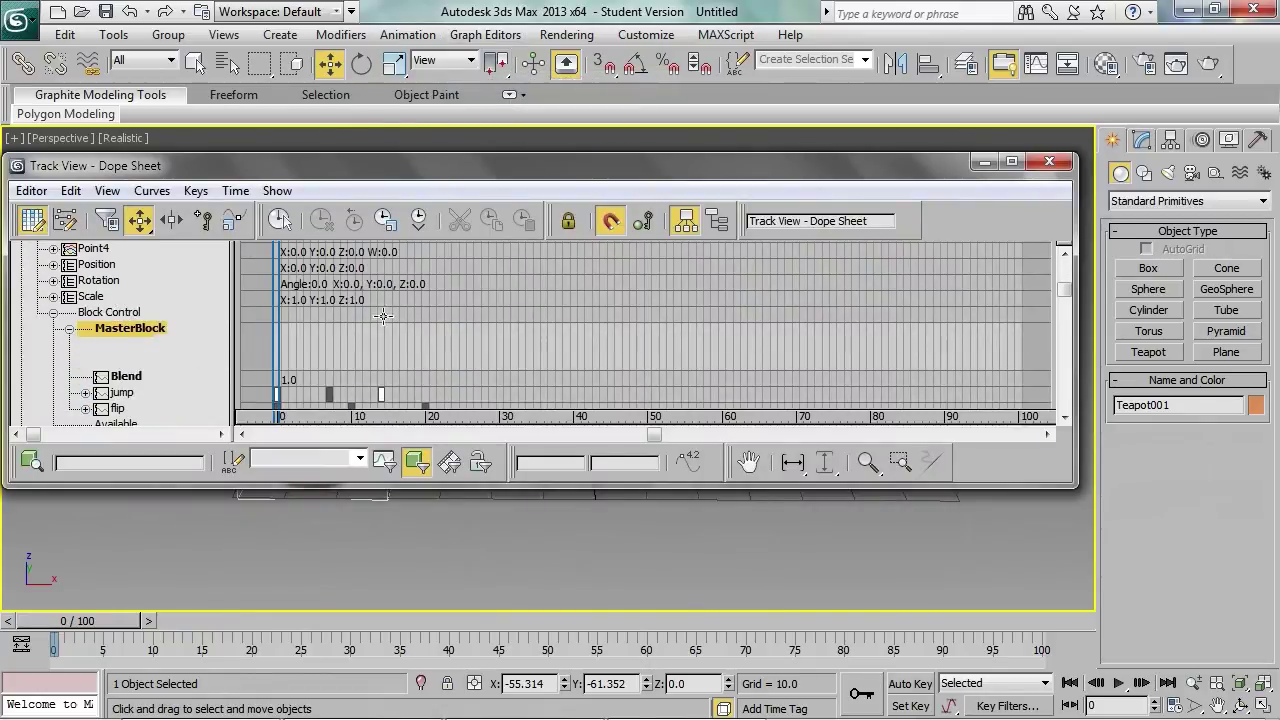
pyautogui.click(320, 354)
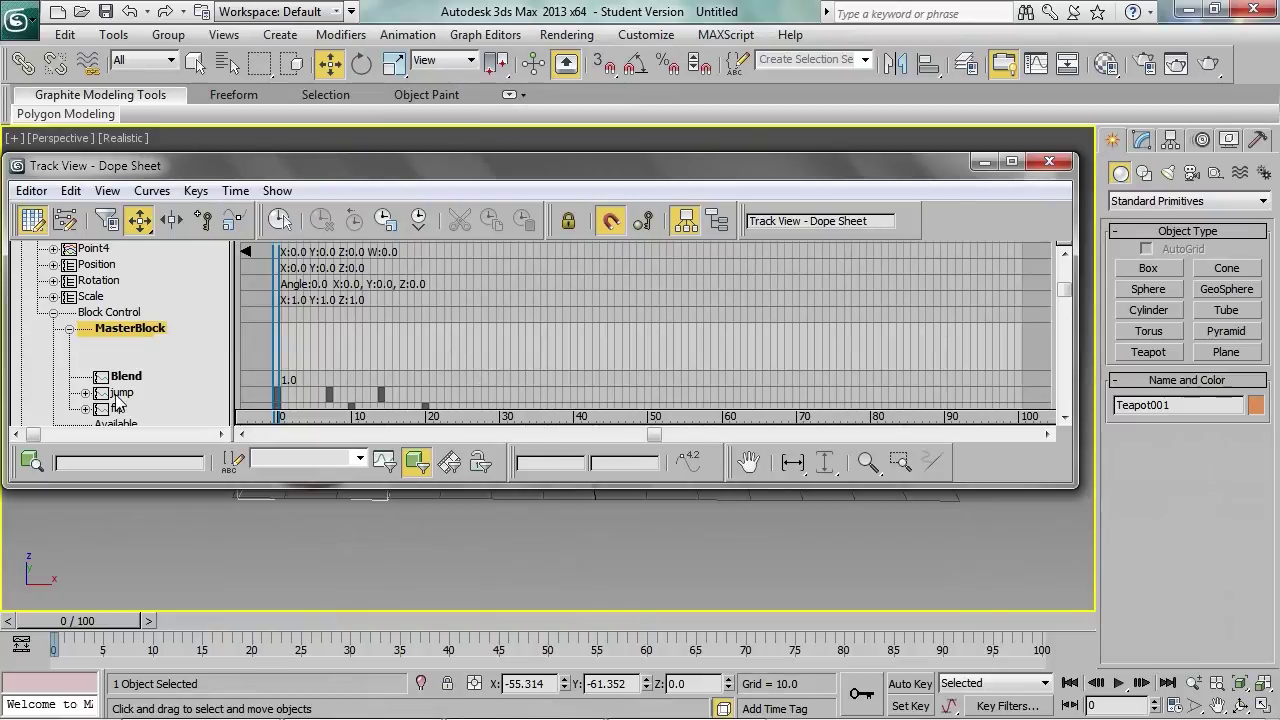
pyautogui.moveTo(339, 346); pyautogui.dragTo(355, 330, button='middle')
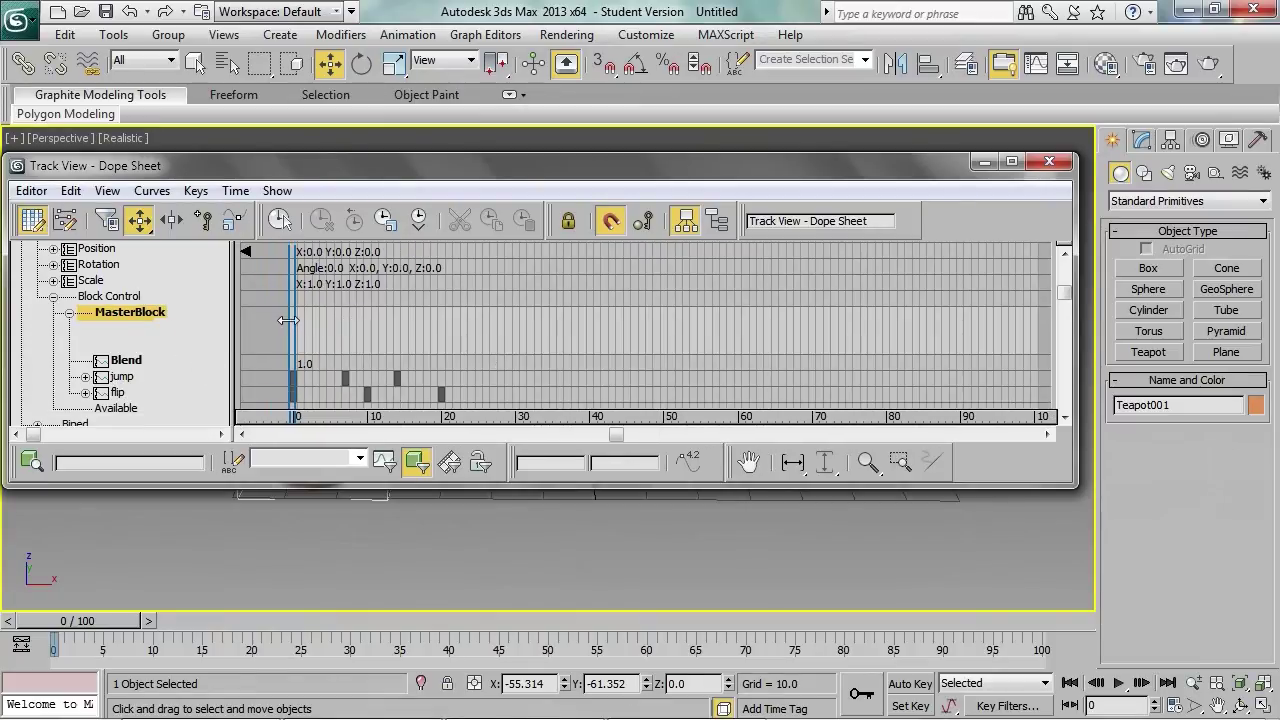
pyautogui.rightClick(352, 321)
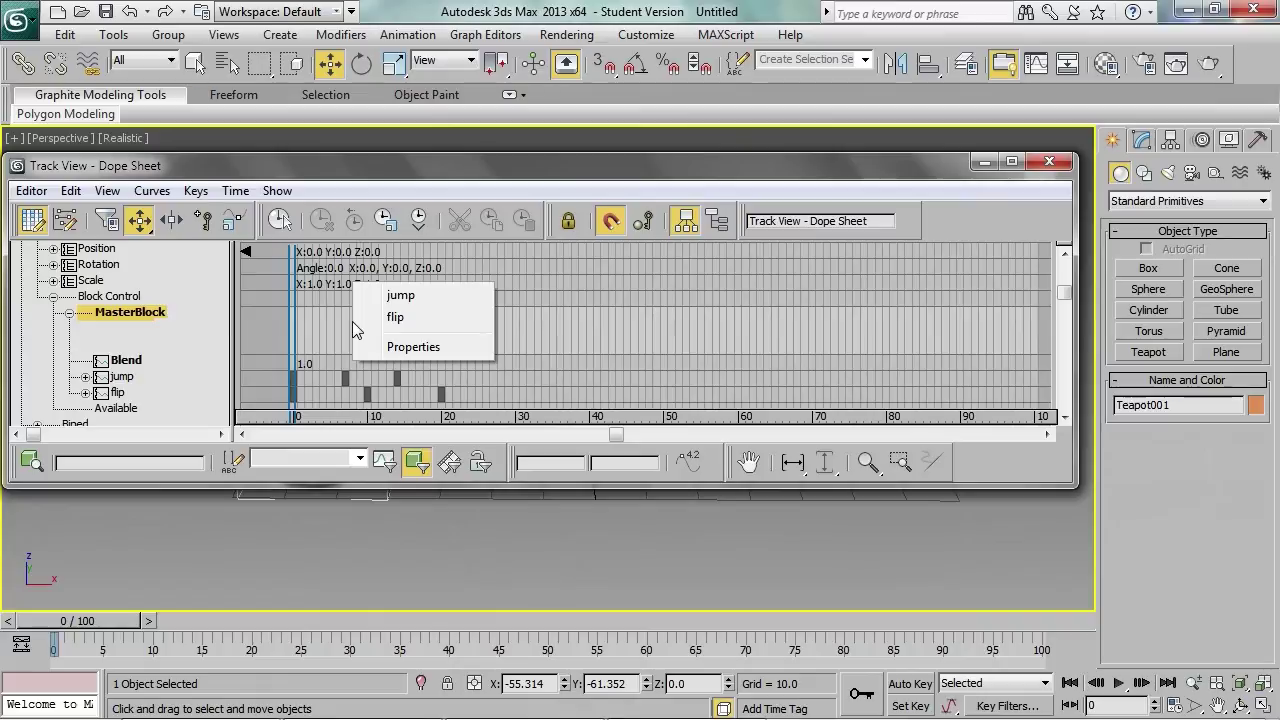
pyautogui.click(412, 300)
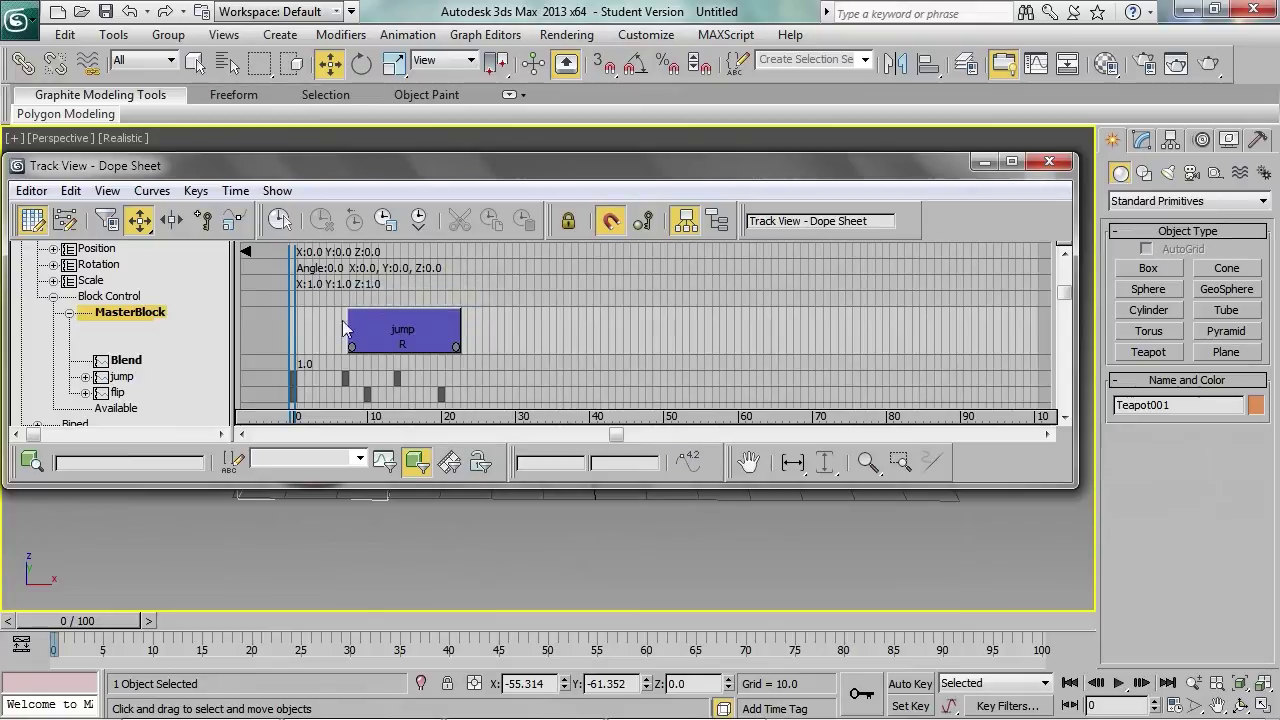
# - Add three more blocks to the MasterBlock track: jump at about frame 28, flip at about frame 47, and jump at about frame 70
pyautogui.moveTo(294, 318); pyautogui.dragTo(501, 317)
pyautogui.rightClick(501, 324)
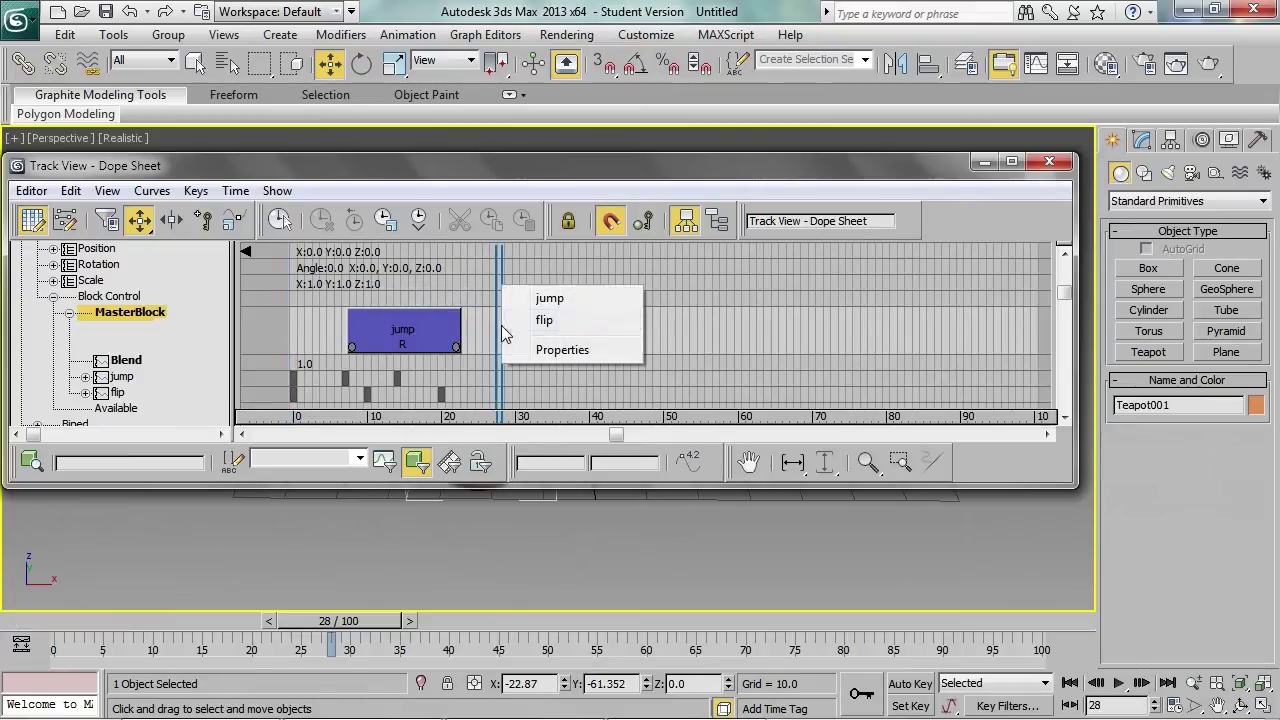
pyautogui.click(540, 298)
pyautogui.rightClick(645, 327)
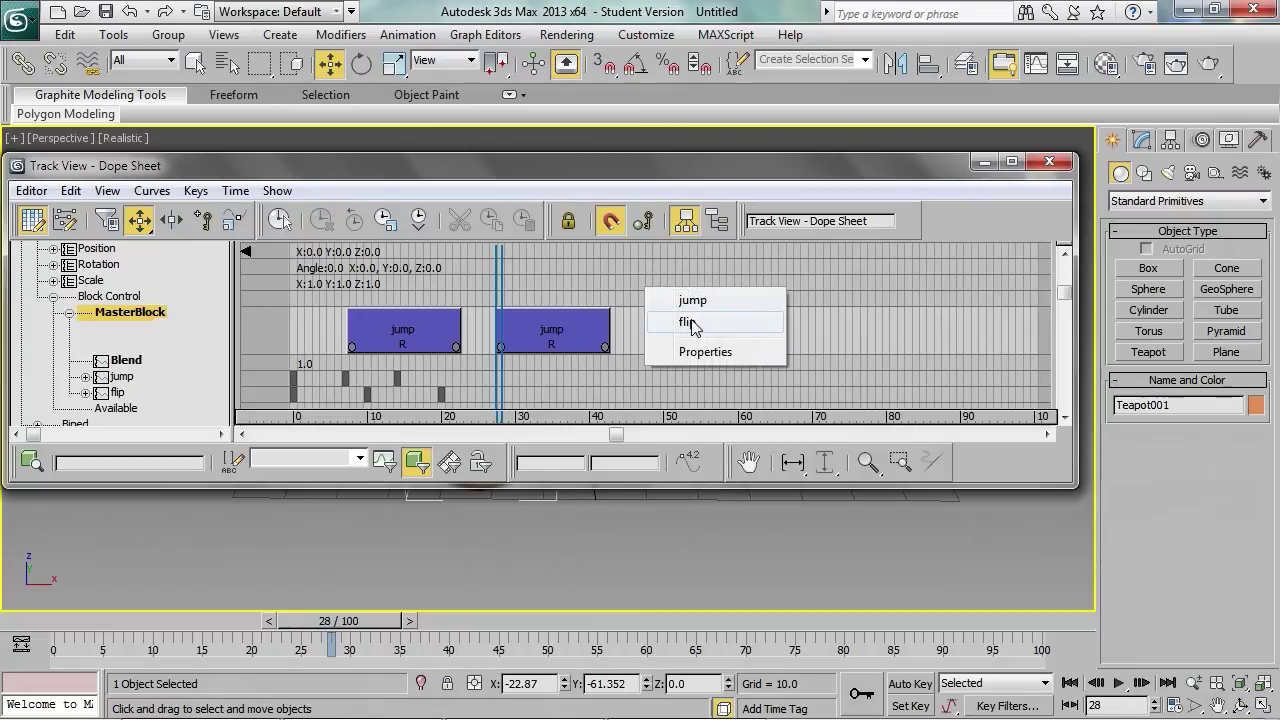
pyautogui.click(688, 322)
pyautogui.rightClick(822, 332)
pyautogui.click(866, 304)
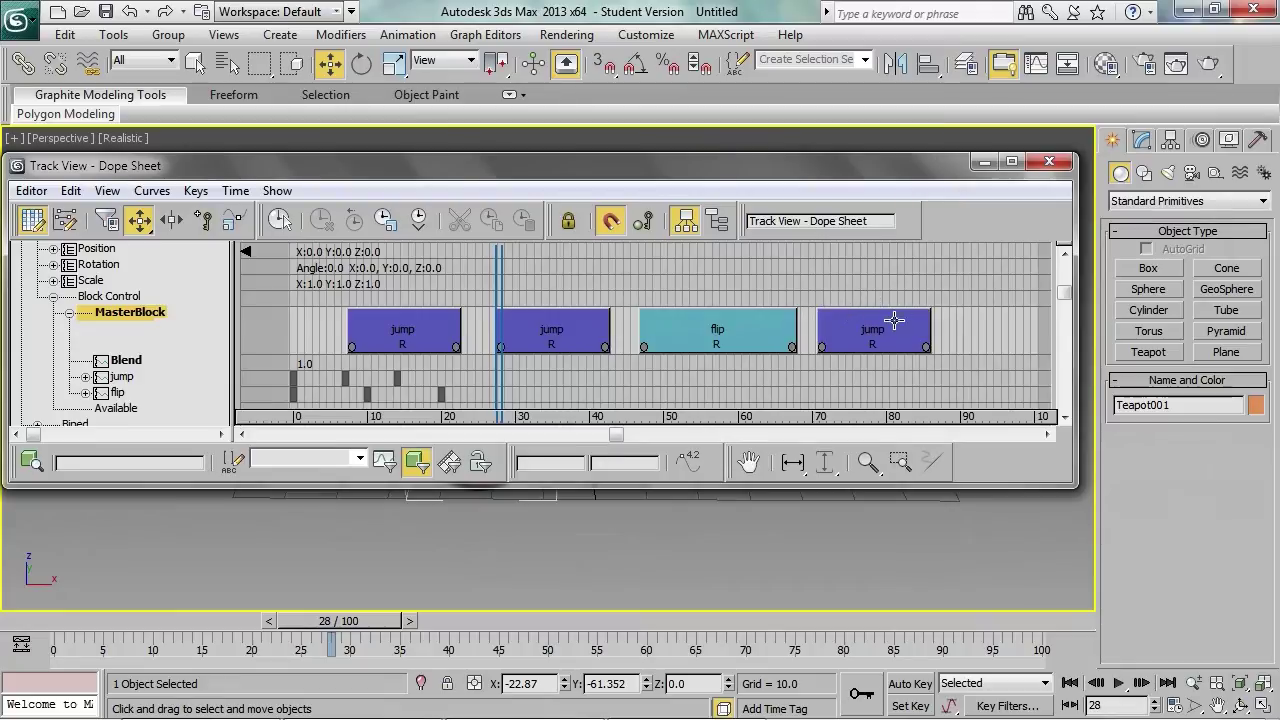
# - Shift the last jump block to start at about frame 73 and stretch its end to about frame 99
pyautogui.click(898, 330)
pyautogui.click(687, 324)
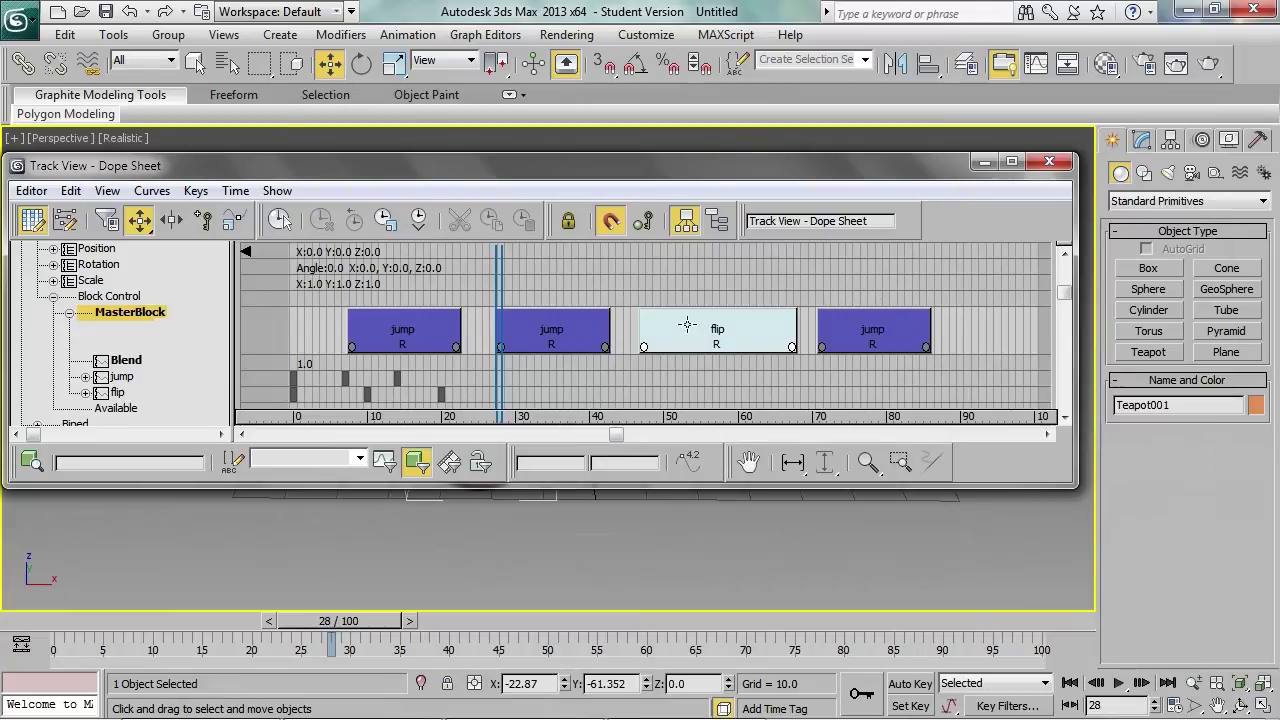
pyautogui.click(545, 316)
pyautogui.click(872, 318)
pyautogui.moveTo(872, 318)
pyautogui.mouseDown()
pyautogui.moveTo(978, 332)
pyautogui.moveTo(890, 328)
pyautogui.mouseUp()
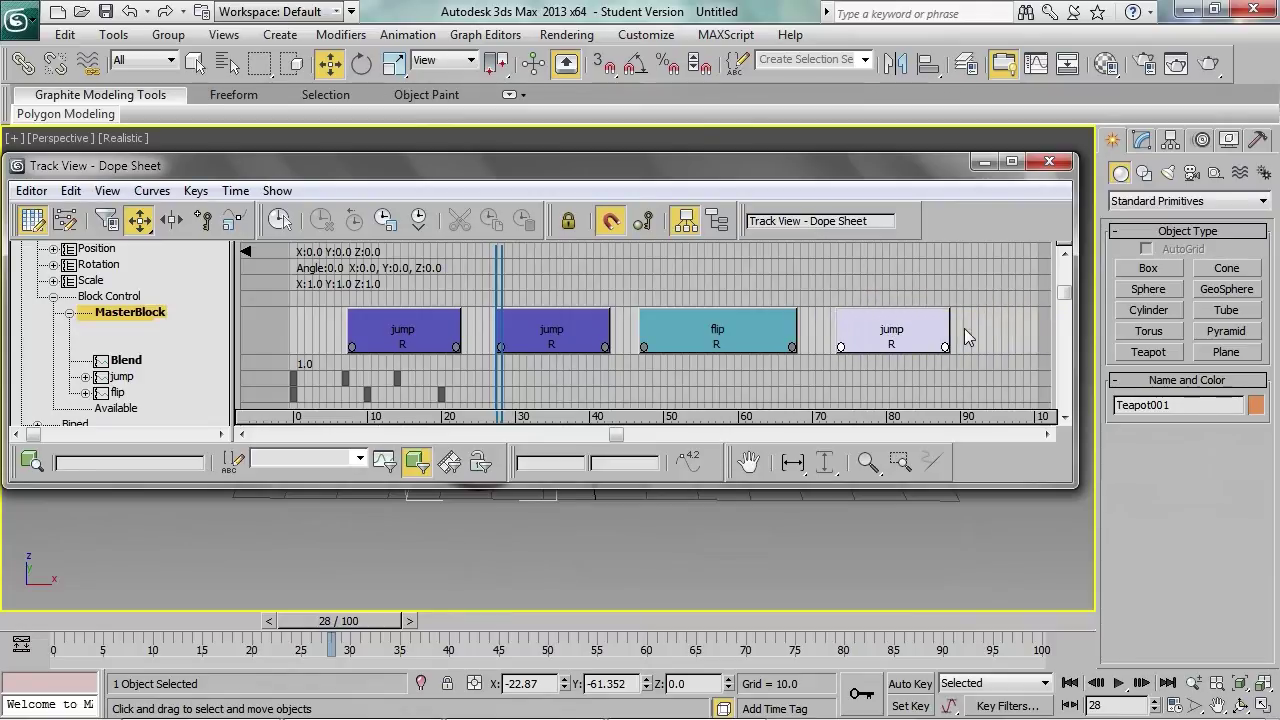
pyautogui.click(966, 337)
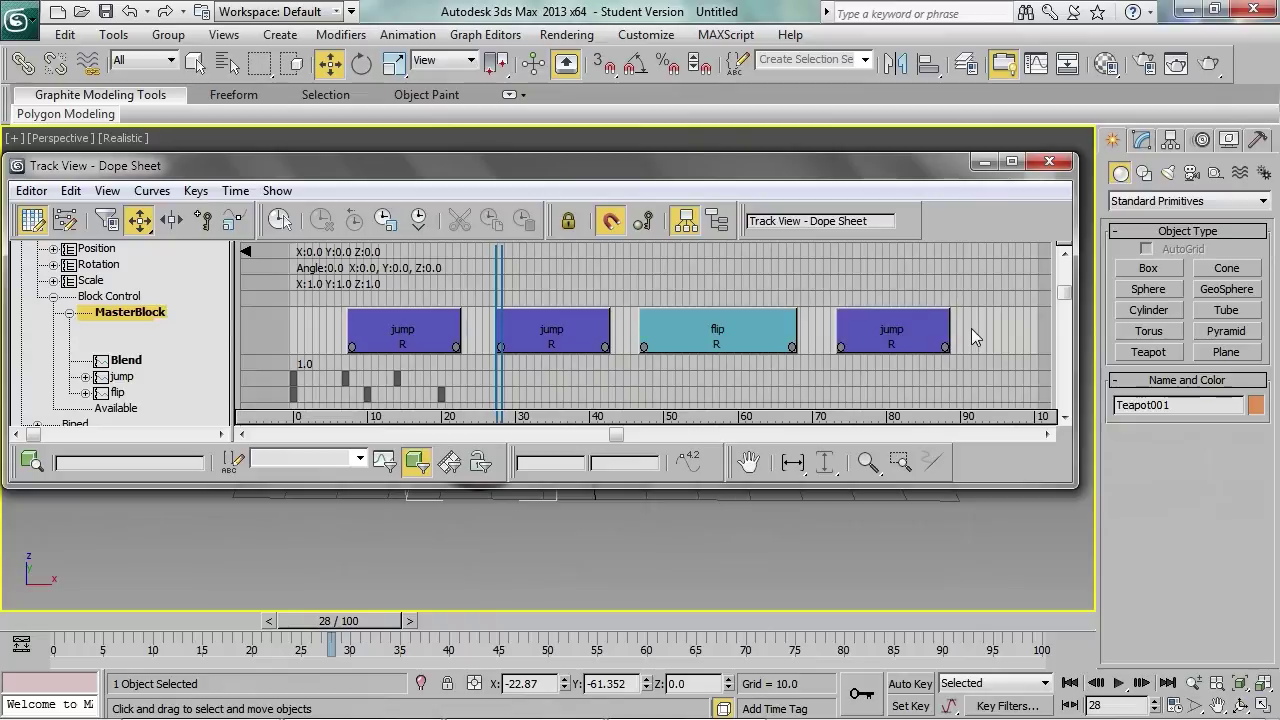
pyautogui.click(946, 348)
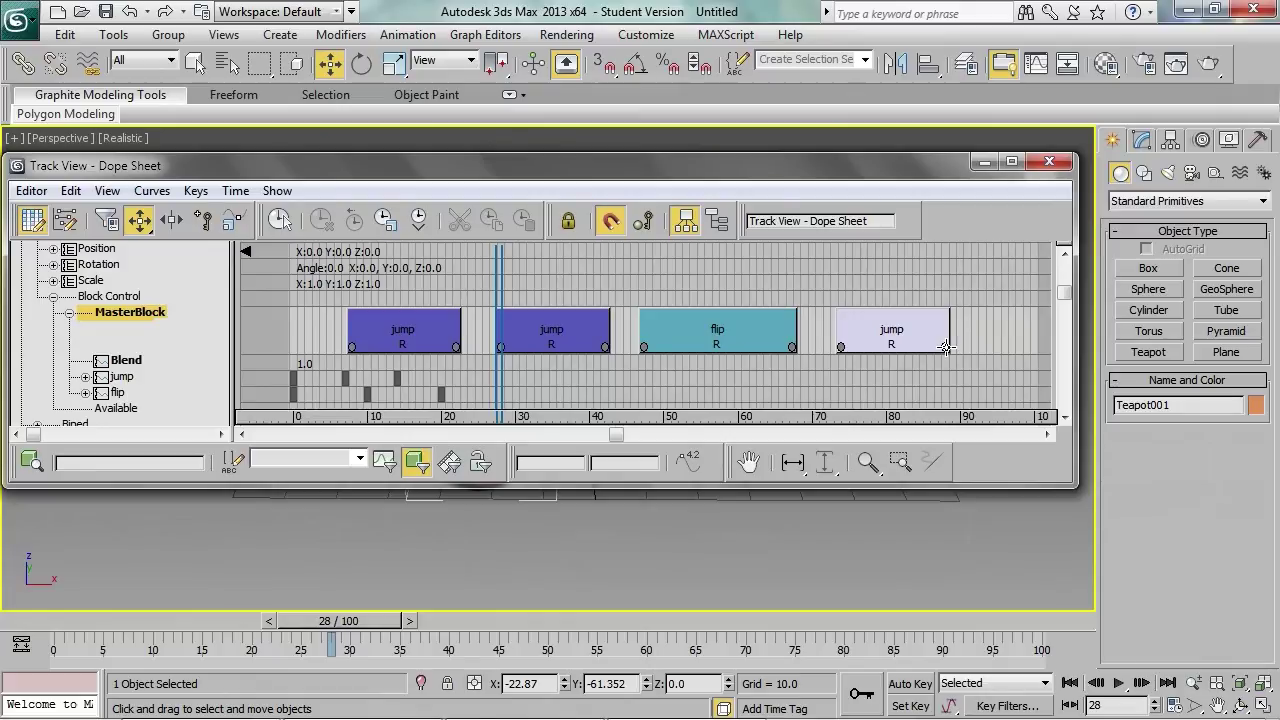
pyautogui.moveTo(946, 348); pyautogui.dragTo(1031, 345)
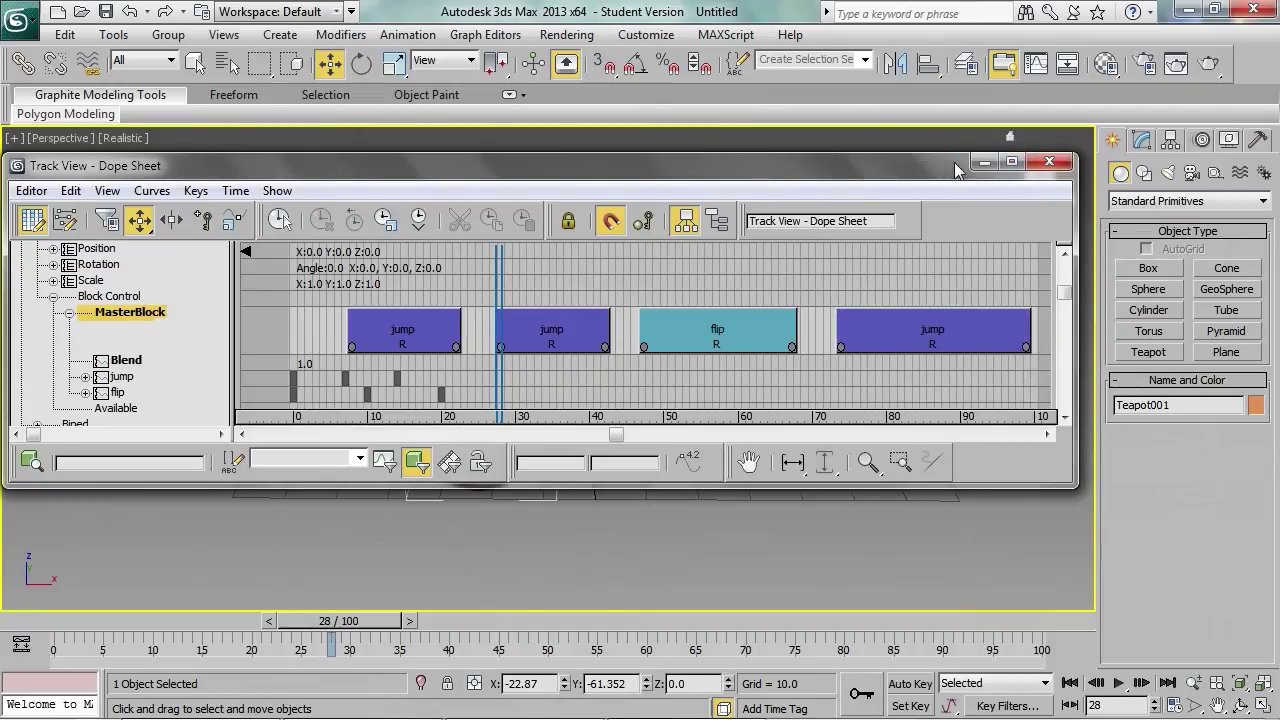
# - Close the Dope Sheet, play the teapot's block animation from frame 0, and return to the first frame
pyautogui.click(1049, 161)
pyautogui.moveTo(358, 622); pyautogui.dragTo(10, 630)
pyautogui.press('w')
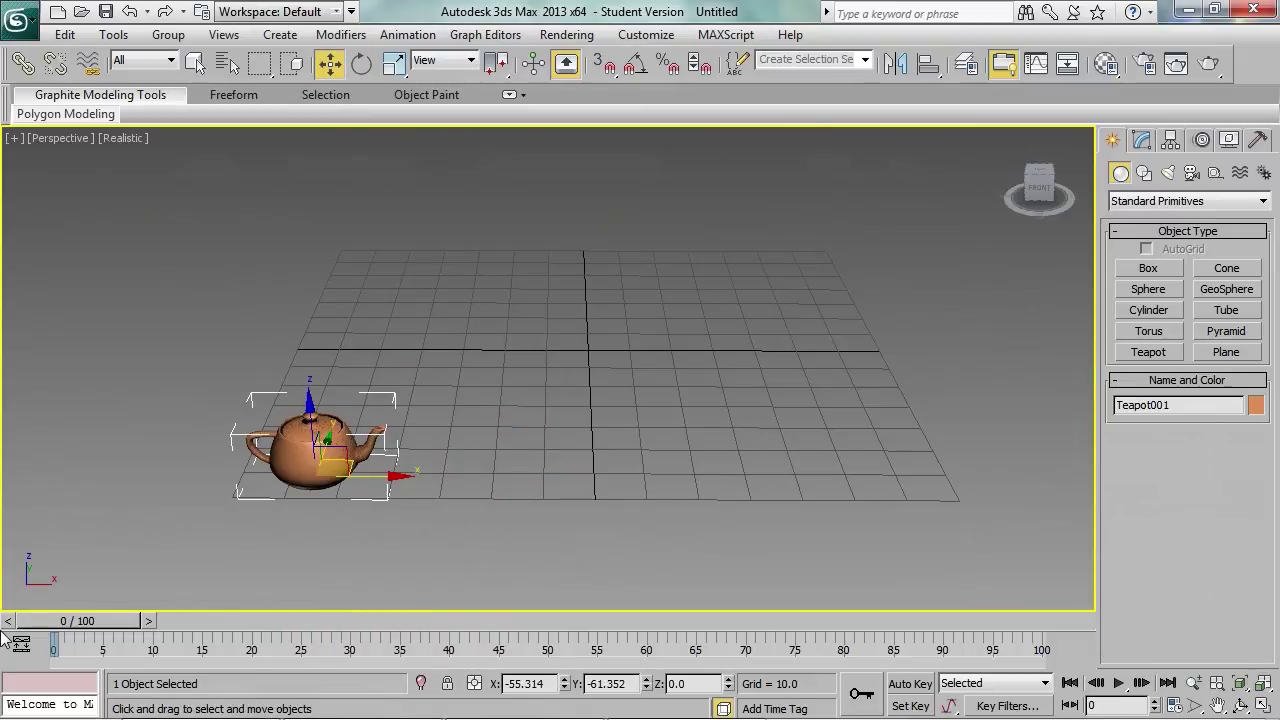
pyautogui.click(447, 525)
pyautogui.press('/')
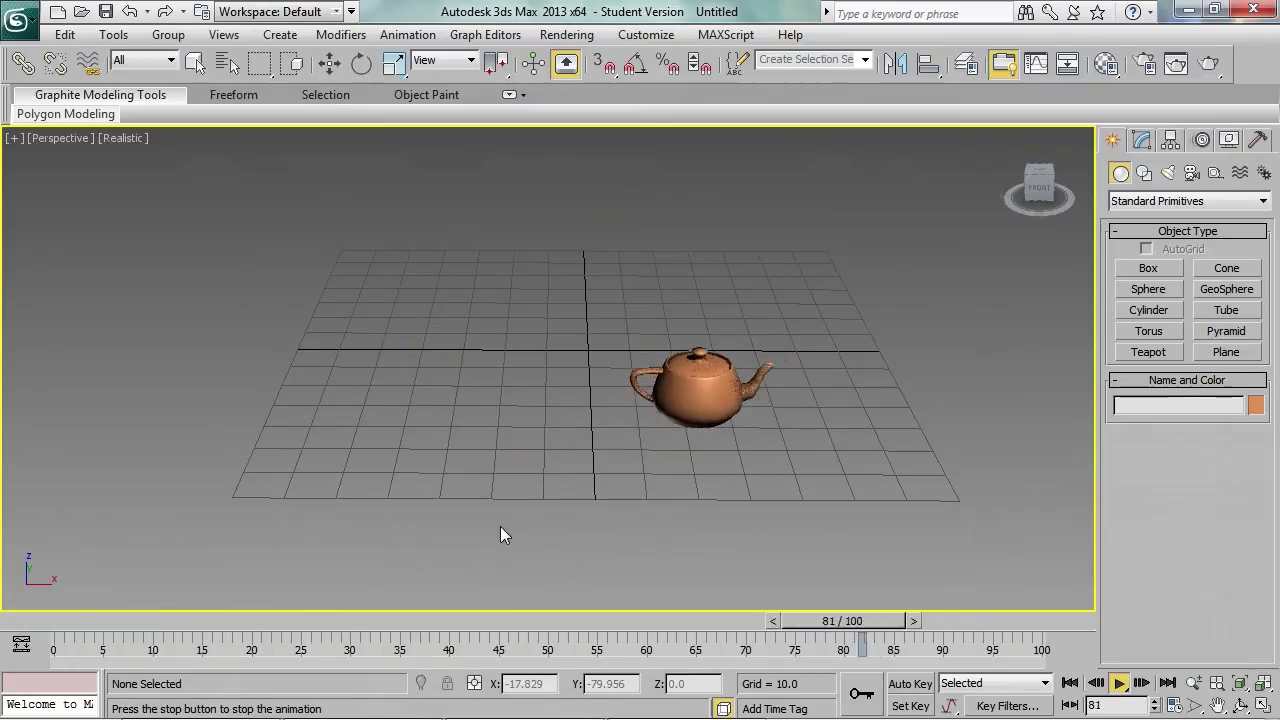
pyautogui.press('Home')
pyautogui.press('w')
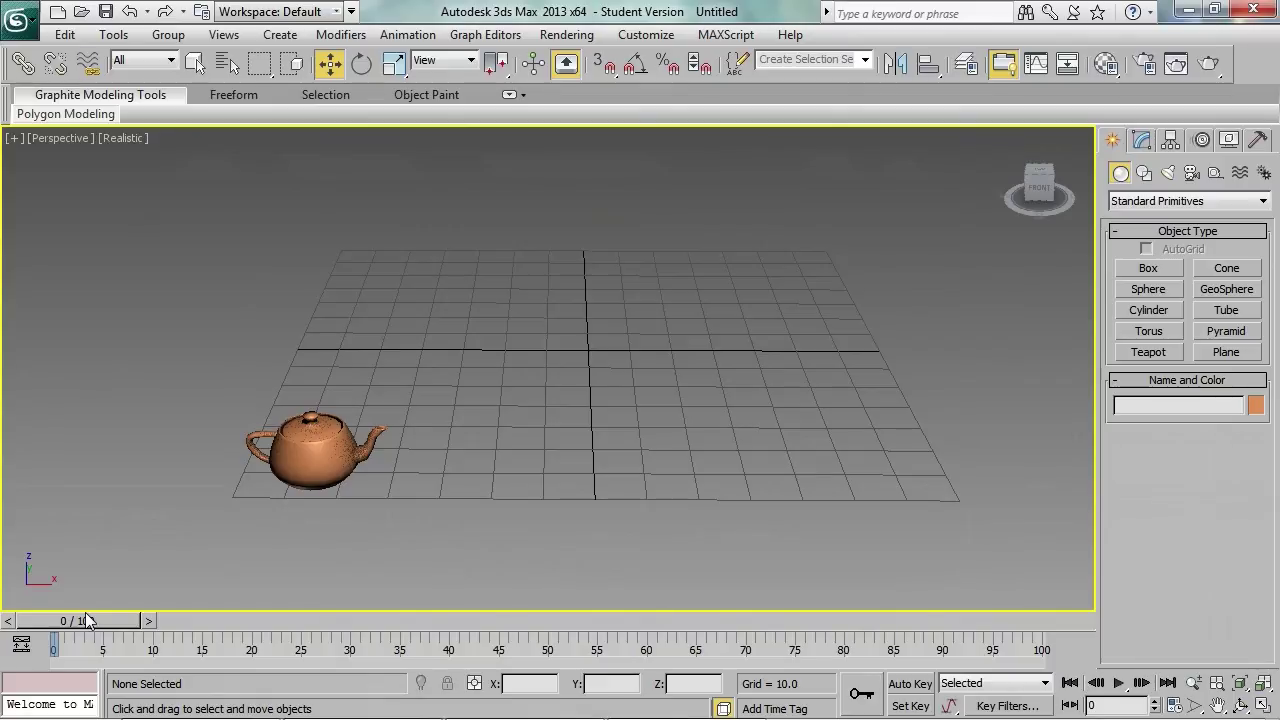
# - Turn on Auto Key for the teapot and record a position at frame 25 raised high above the grid
pyautogui.click(299, 448)
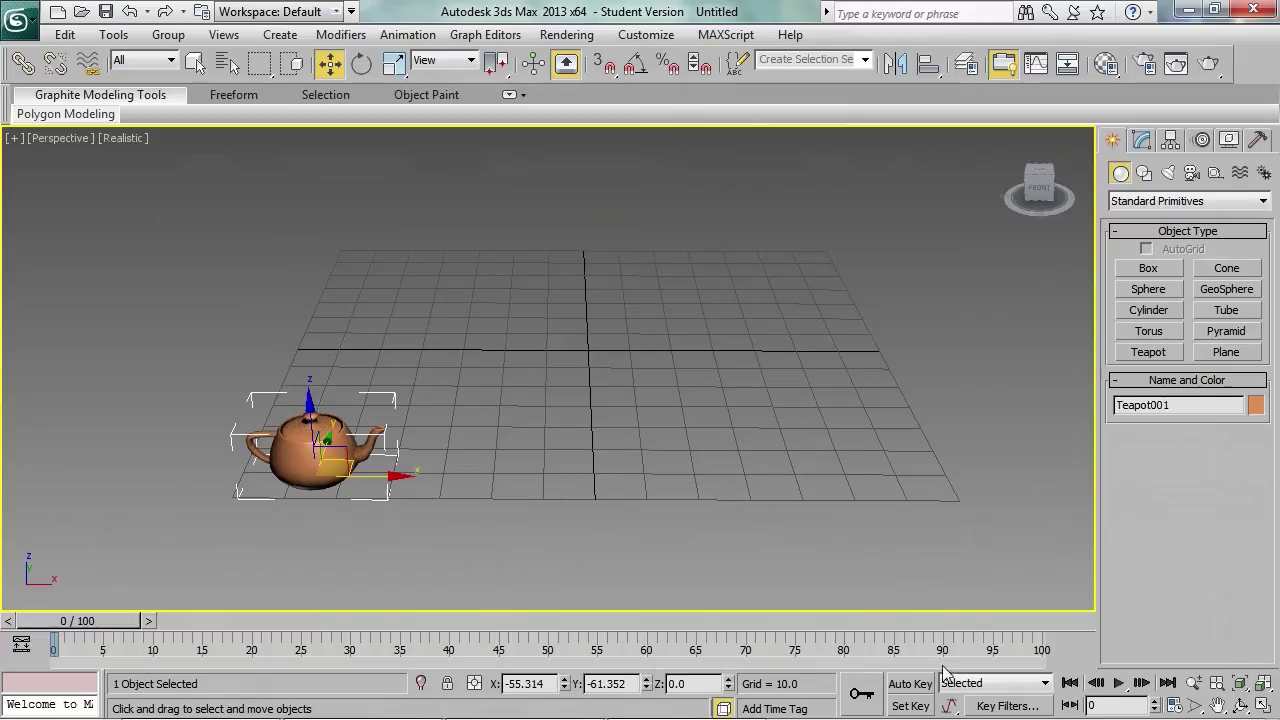
pyautogui.click(905, 684)
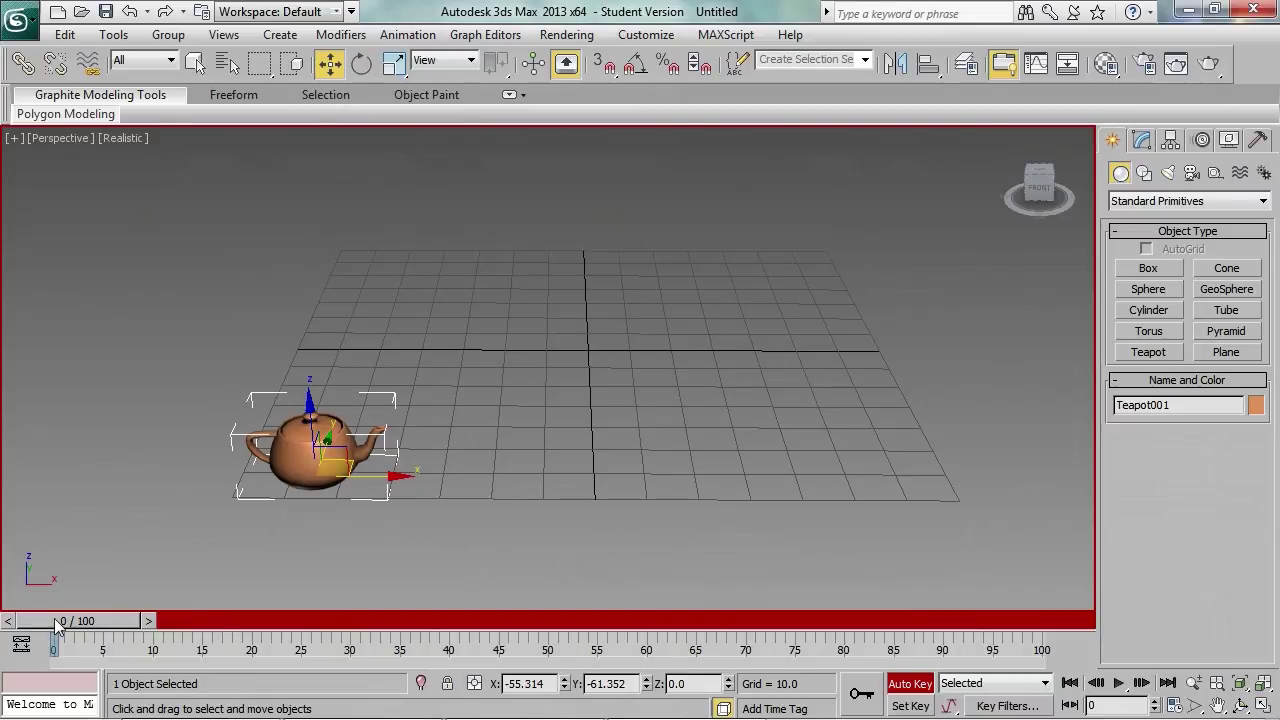
pyautogui.moveTo(58, 624); pyautogui.dragTo(293, 617)
pyautogui.press('w')
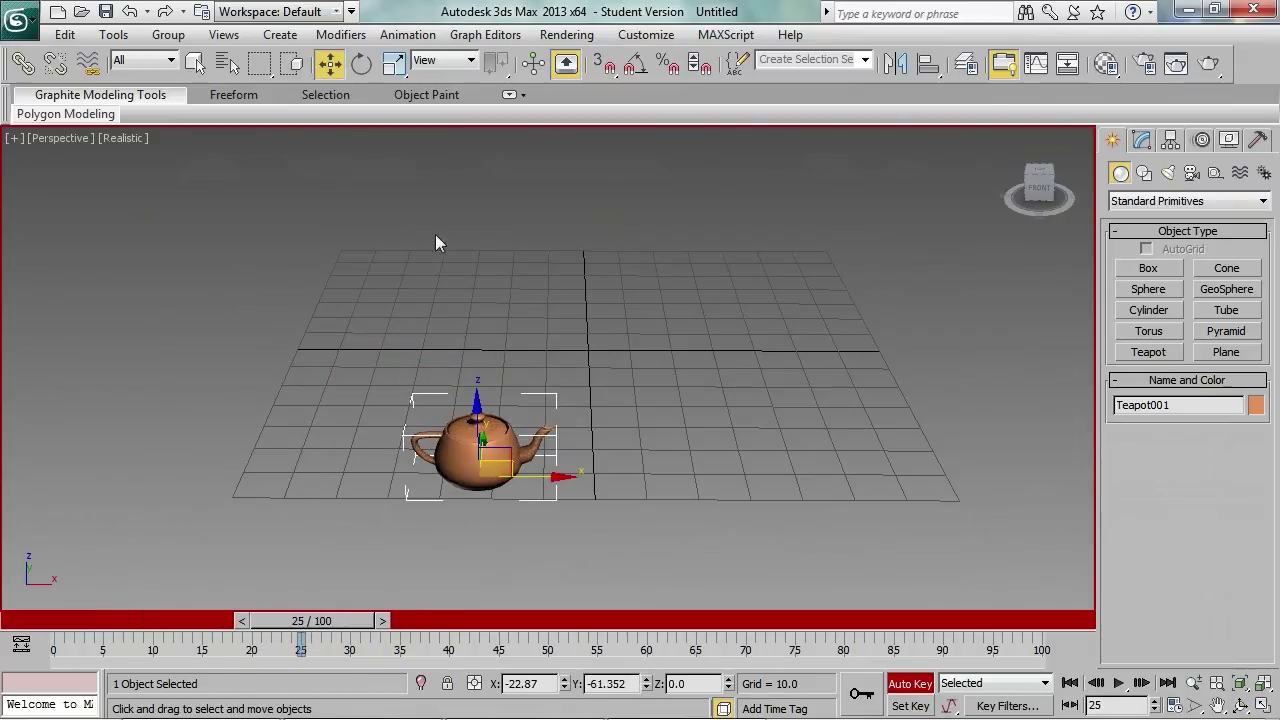
pyautogui.moveTo(477, 399); pyautogui.dragTo(470, 148)
# - Record the teapot's height at frame 65, lower it back to the grid at frame 84, and turn Auto Key off
pyautogui.moveTo(336, 621); pyautogui.dragTo(720, 621)
pyautogui.press('w')
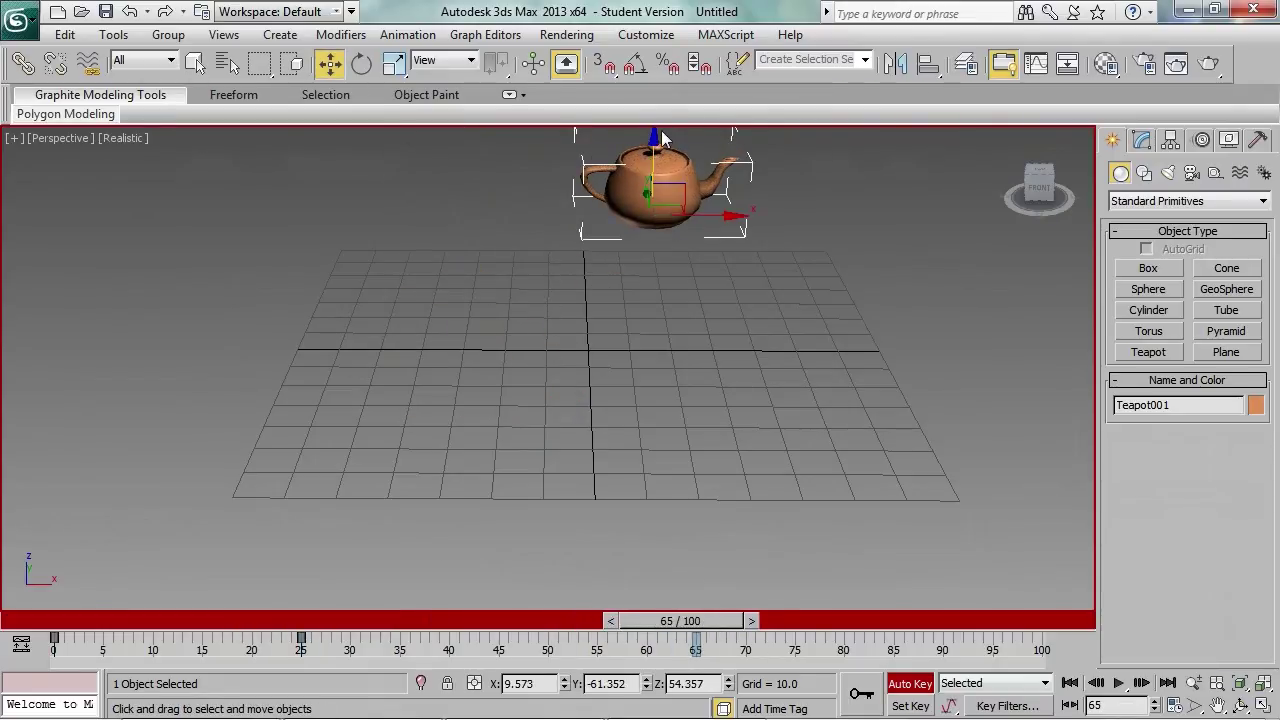
pyautogui.moveTo(740, 621); pyautogui.dragTo(926, 622)
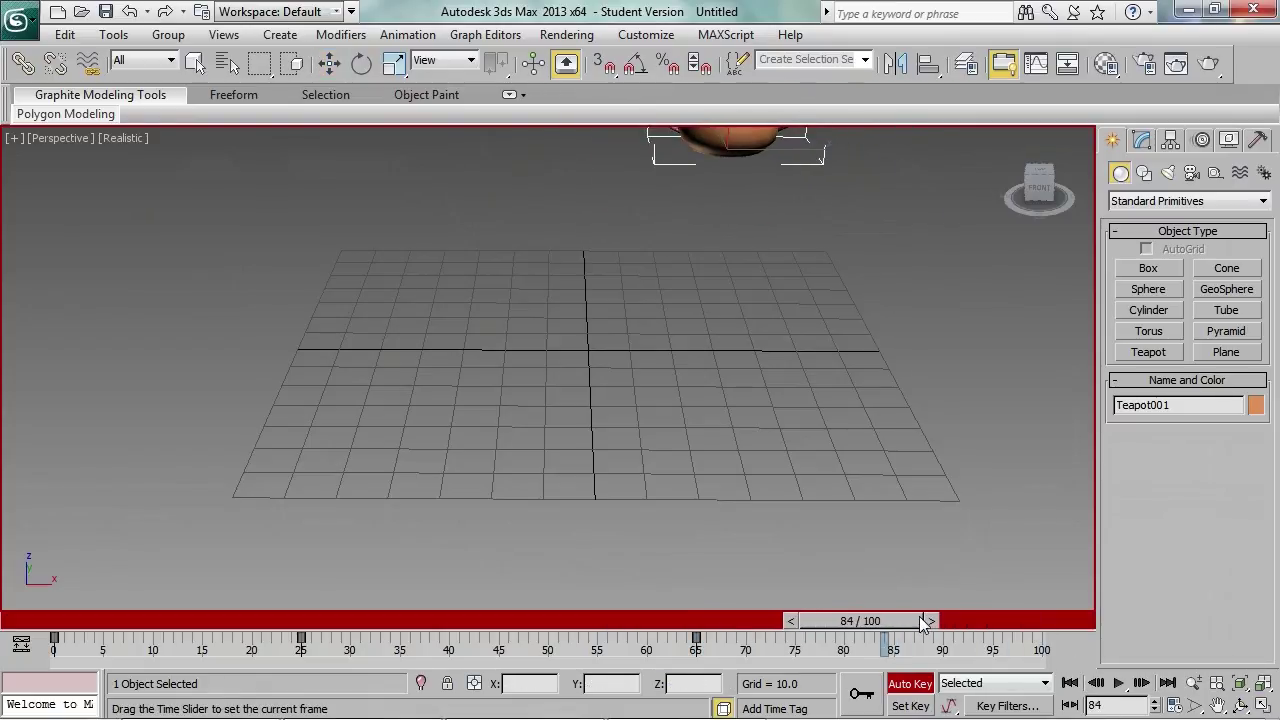
pyautogui.moveTo(741, 194); pyautogui.dragTo(715, 258, button='middle')
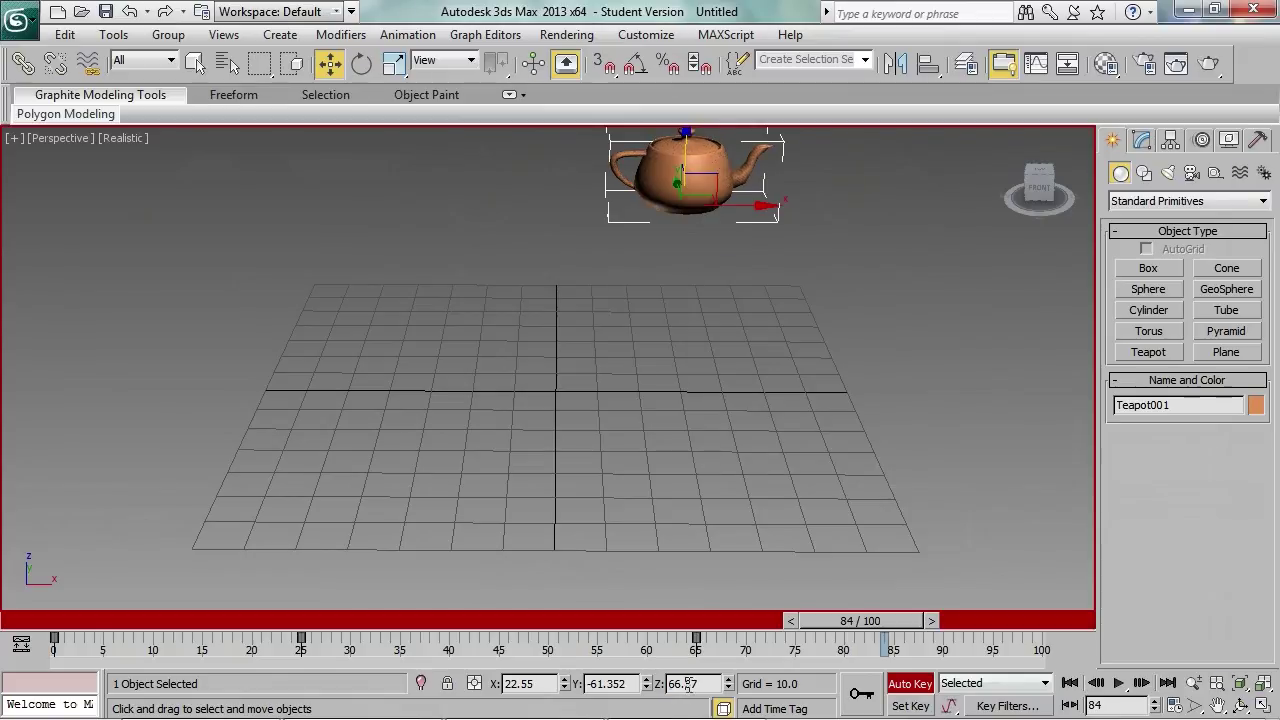
pyautogui.click(910, 683)
# - Return to frame 0, deselect the teapot, and play the adjusted animation
pyautogui.moveTo(900, 622); pyautogui.dragTo(60, 626)
pyautogui.click(329, 63)
pyautogui.click(391, 519)
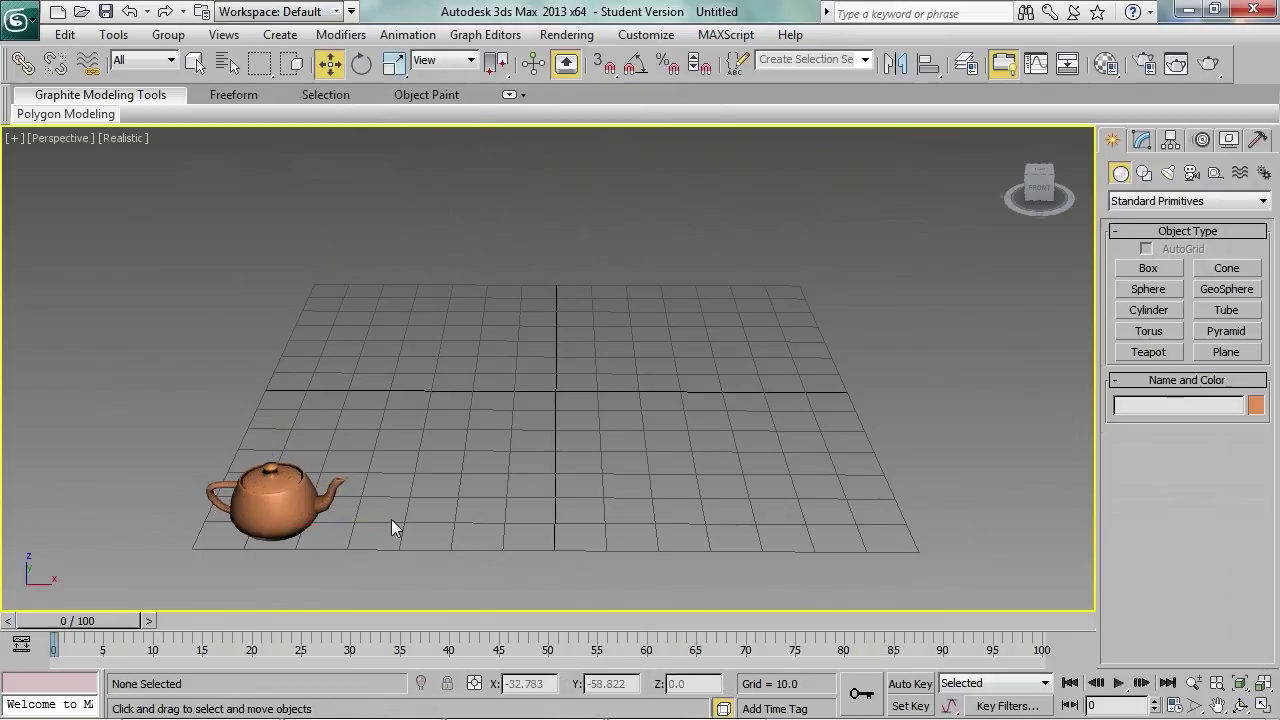
pyautogui.press('/')
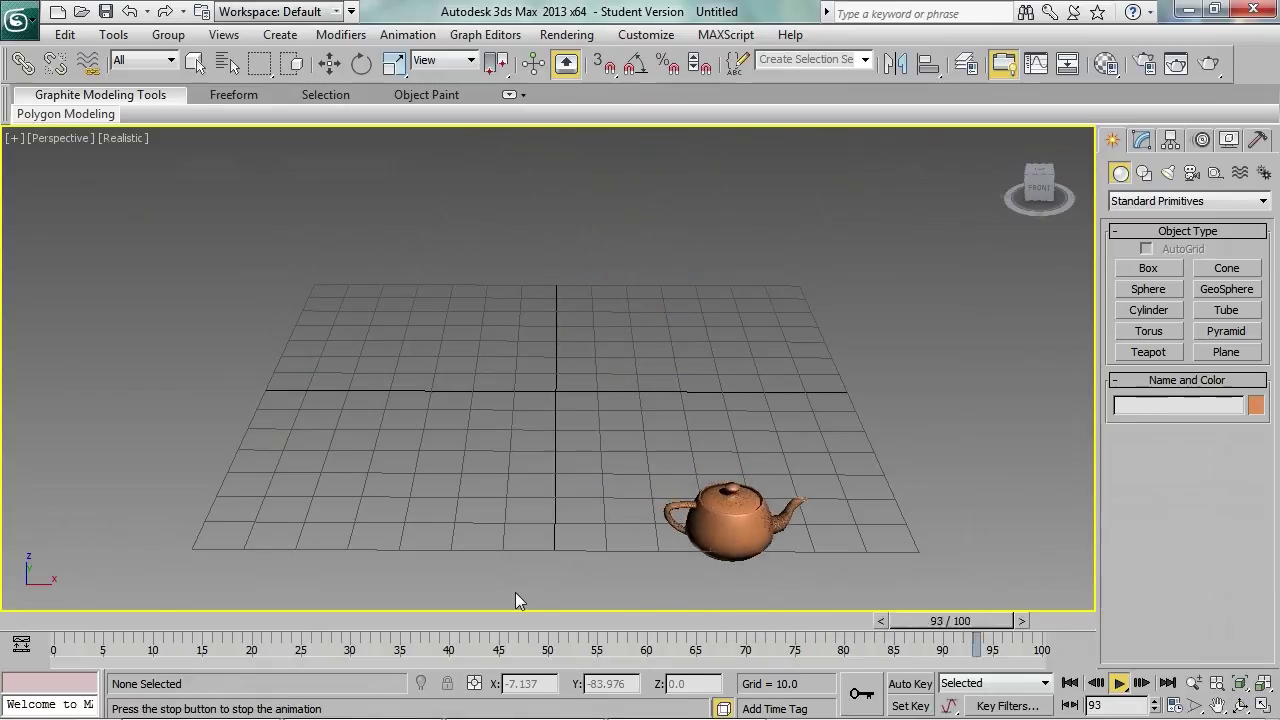
pyautogui.press('w')
# - Select the teapot and replay its animation, reviewing the motion from a low side view
pyautogui.keyDown('alt'); pyautogui.moveTo(468, 387); pyautogui.dragTo(491, 463, button='middle'); pyautogui.keyUp('alt')
pyautogui.click(338, 470)
pyautogui.press('z')
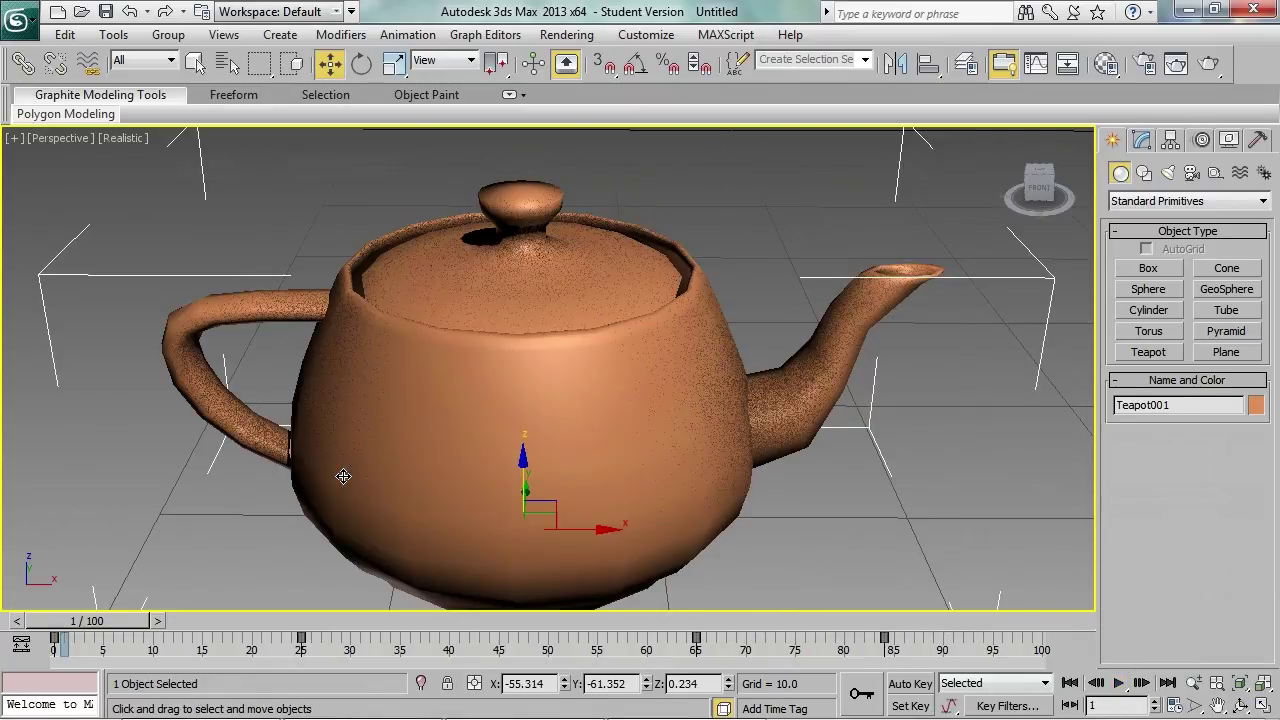
pyautogui.press('/')
pyautogui.keyDown('alt'); pyautogui.moveTo(592, 392); pyautogui.dragTo(614, 452, button='middle'); pyautogui.keyUp('alt')
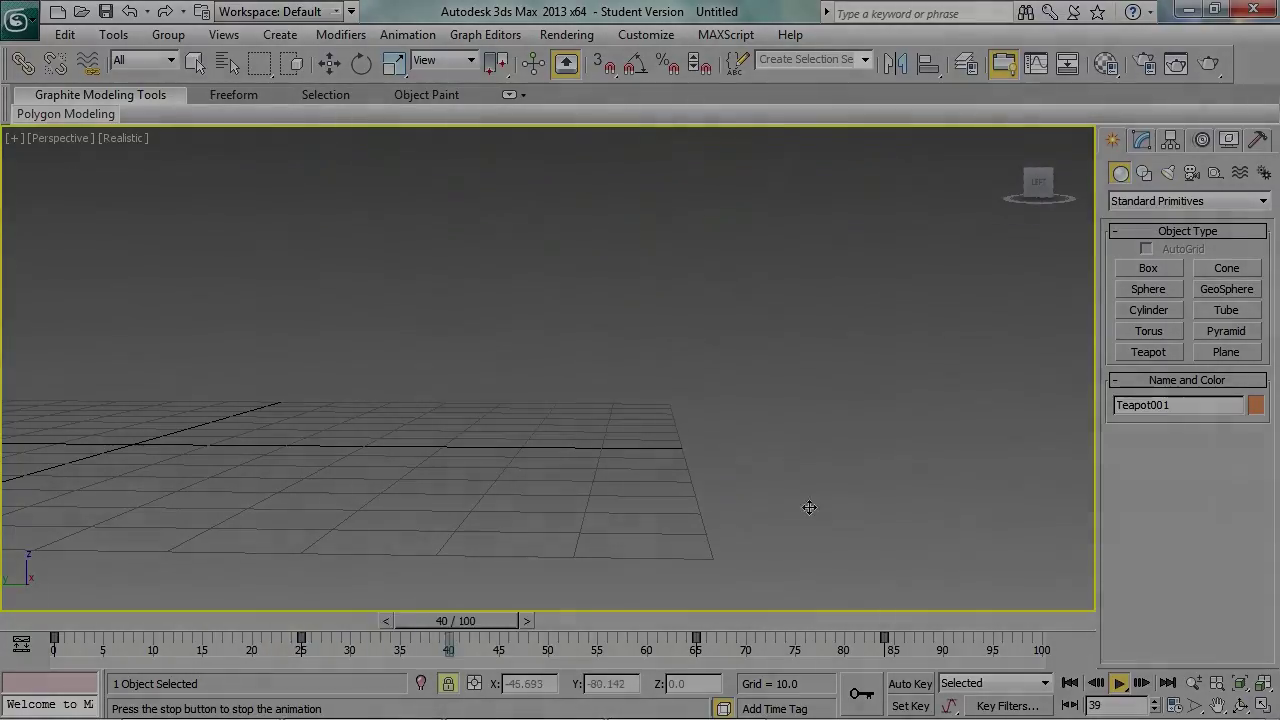
pyautogui.click(1119, 684)
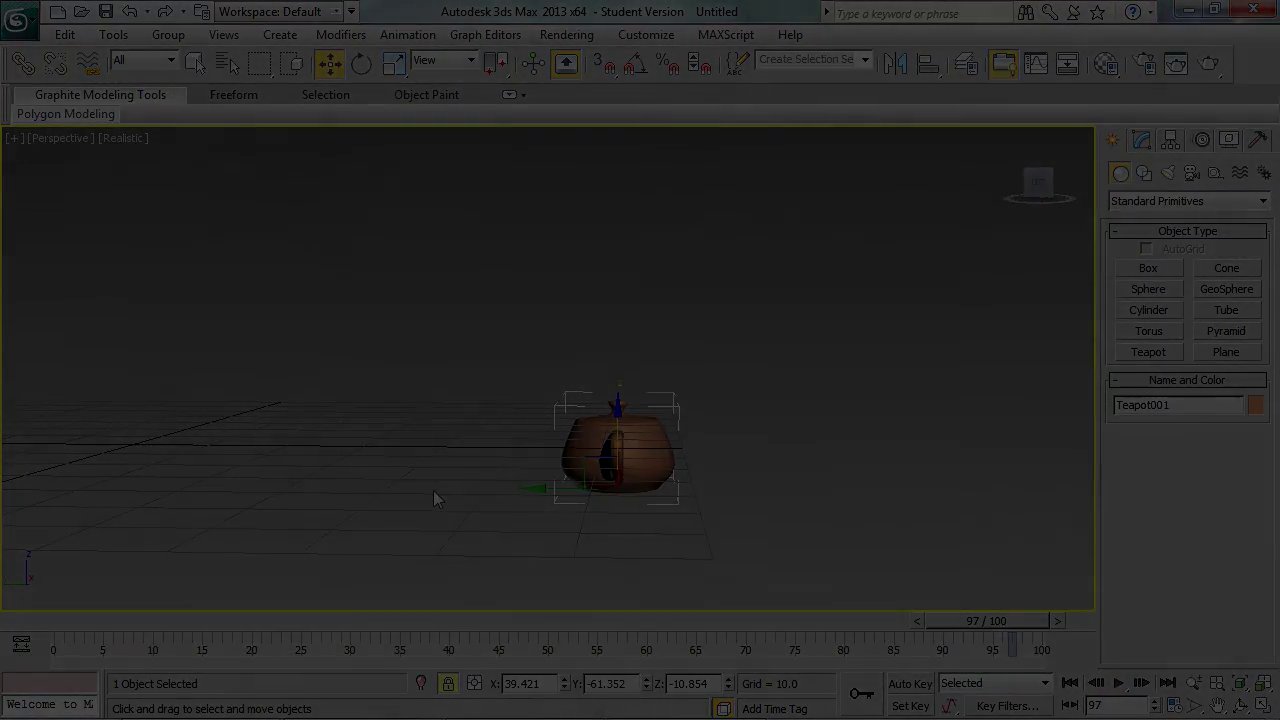
pyautogui.press('/')
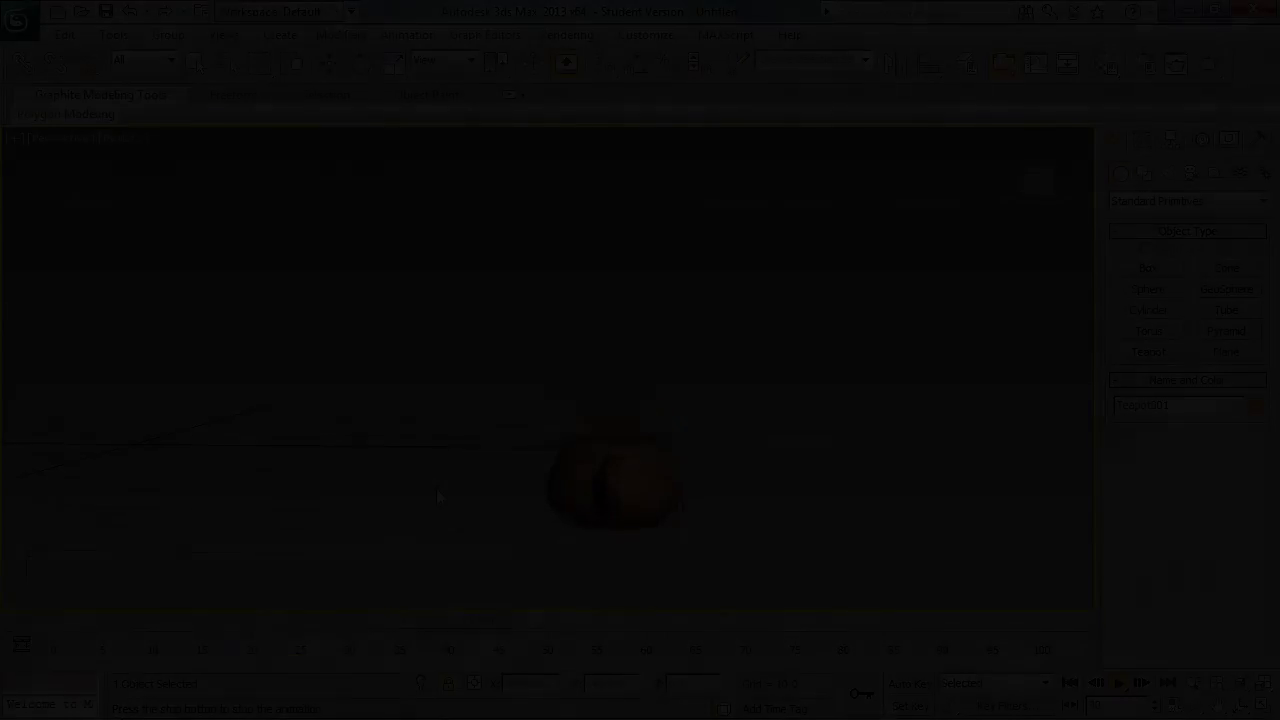